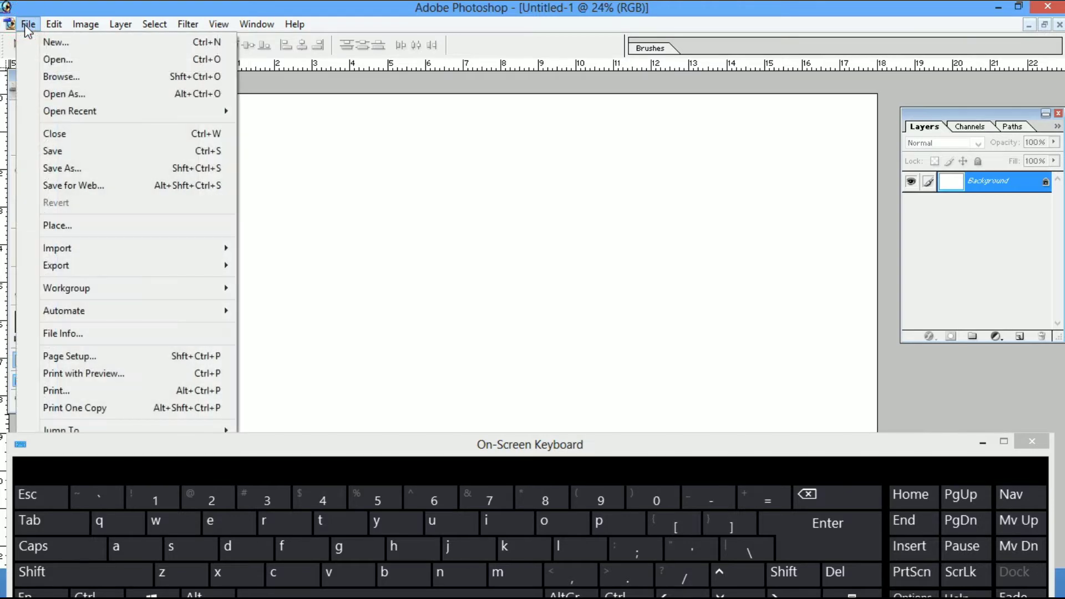
Open the photo of the boy holding a camera from the desktop's ok folder and maximize its window
click(68, 60)
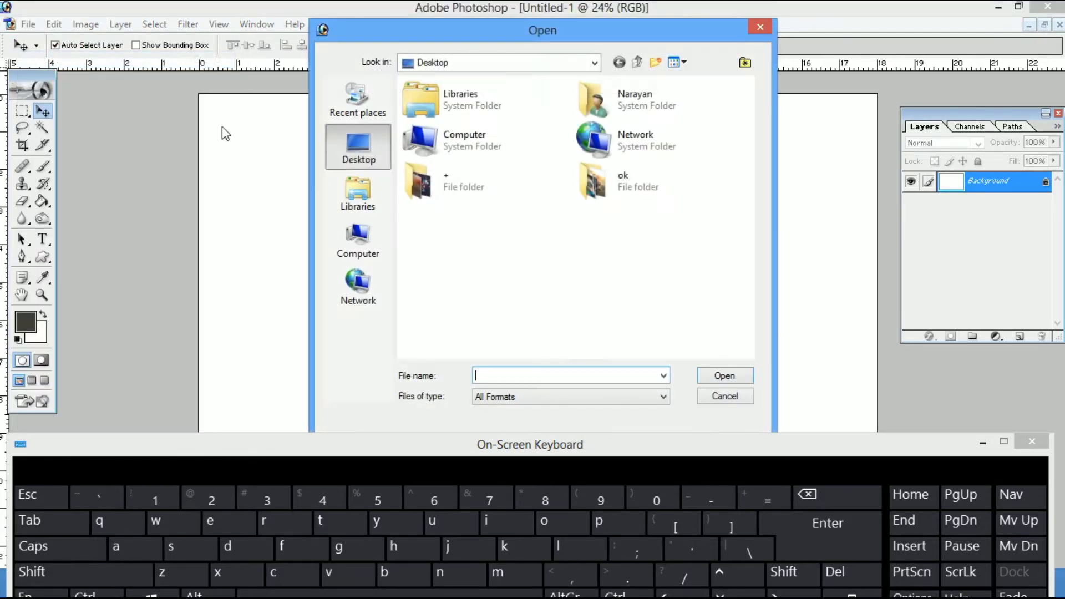
double_click(604, 187)
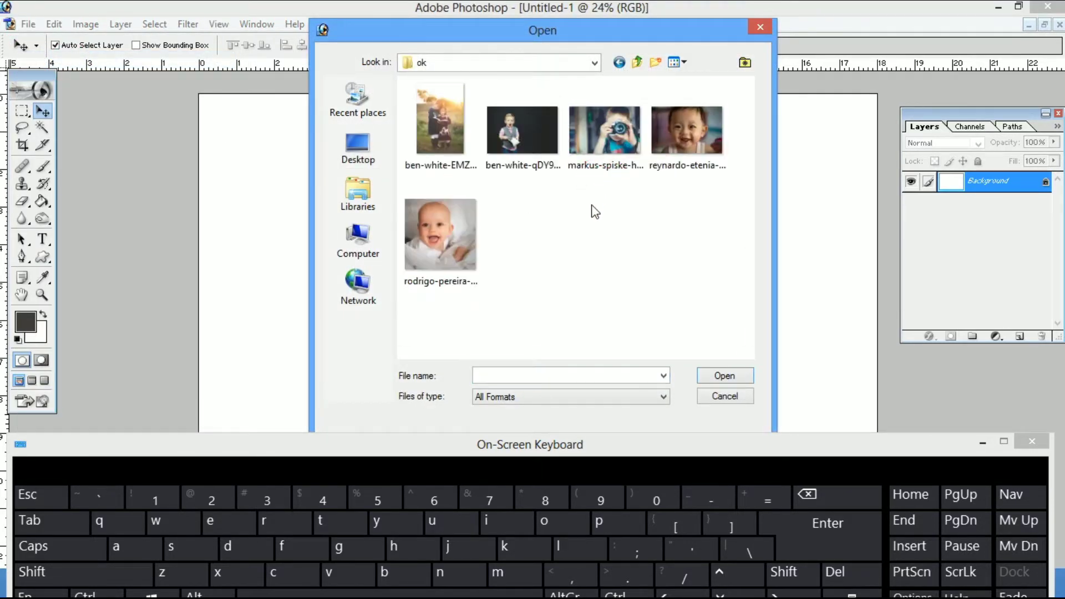
click(605, 167)
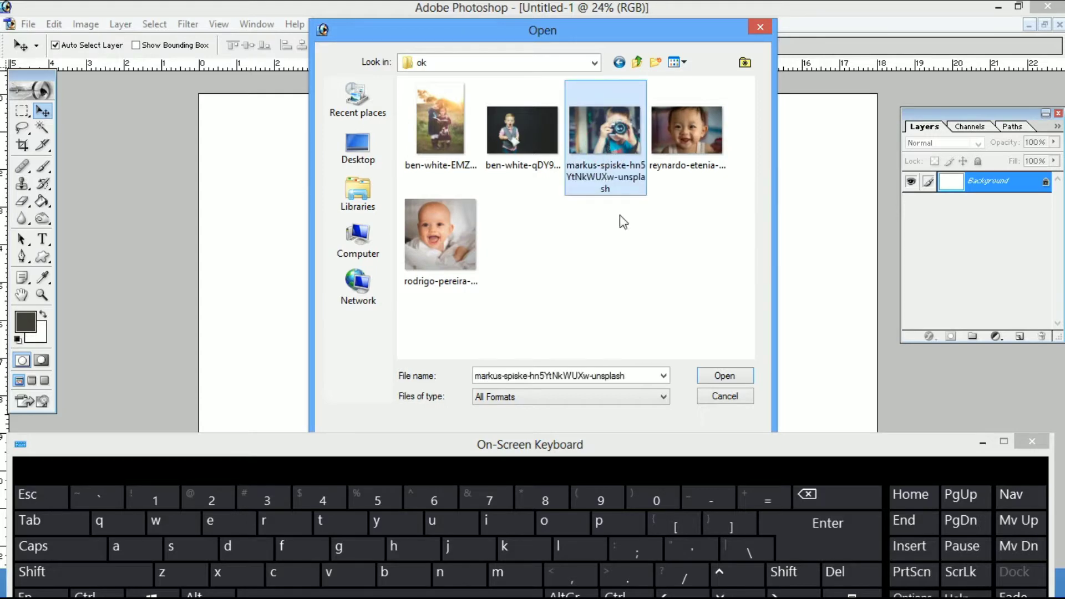
click(721, 380)
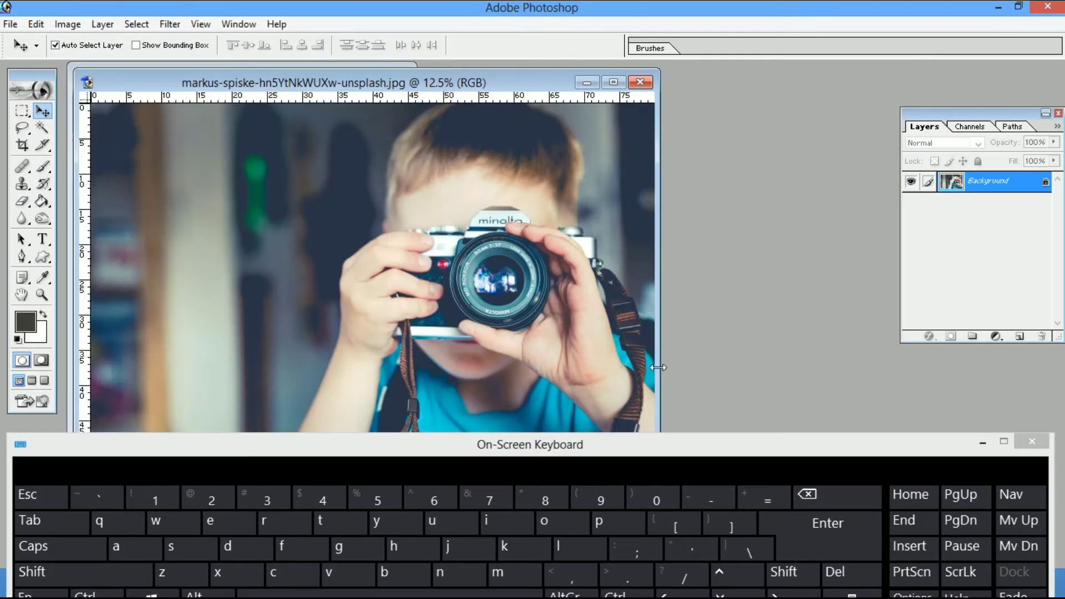
double_click(457, 89)
Copy the camera boy photo into the Untitled-1 document as a new layer and maximize that document
key(z)
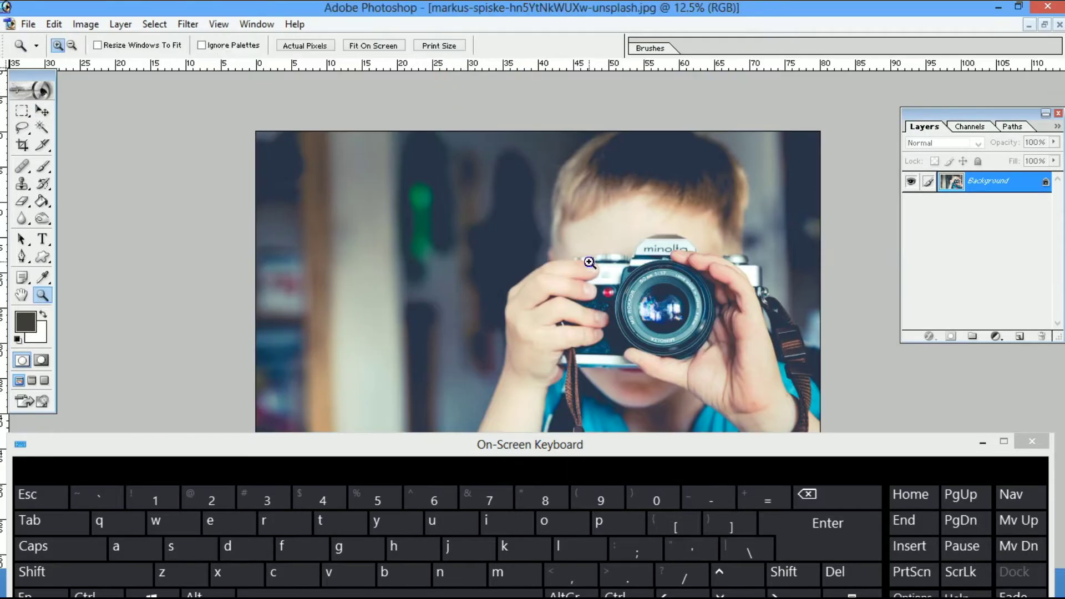
right_click(590, 259)
click(605, 274)
click(1042, 25)
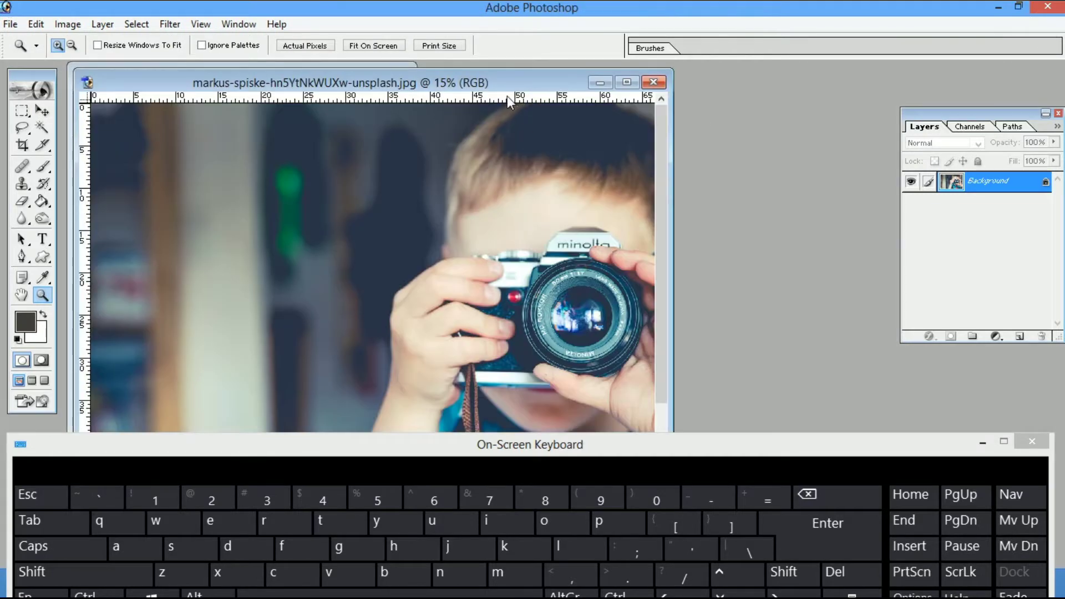
drag(488, 82, 812, 75)
key(v)
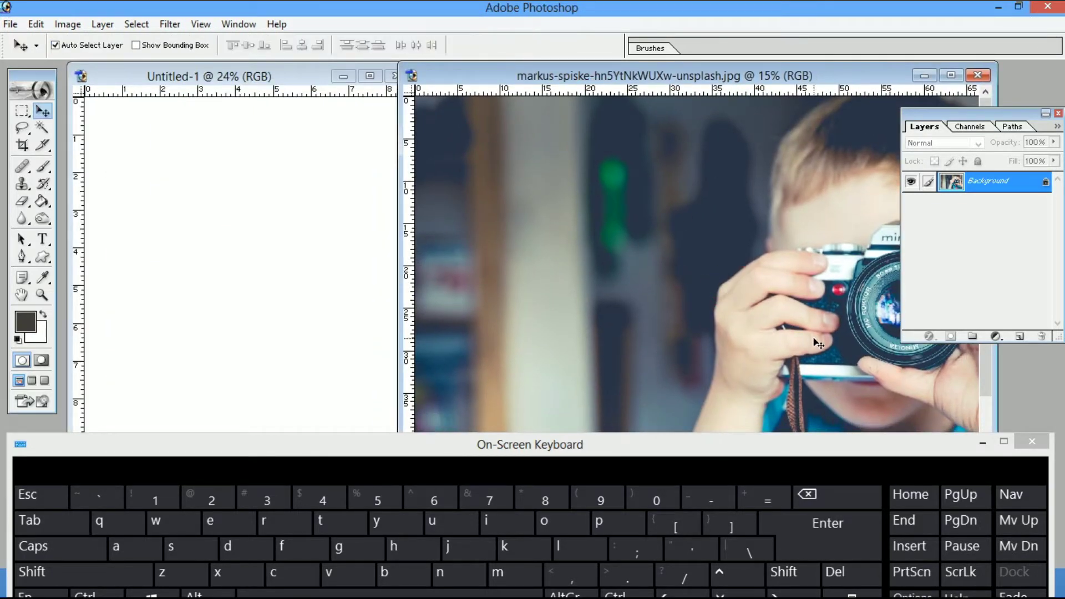
drag(818, 342, 294, 270)
click(370, 76)
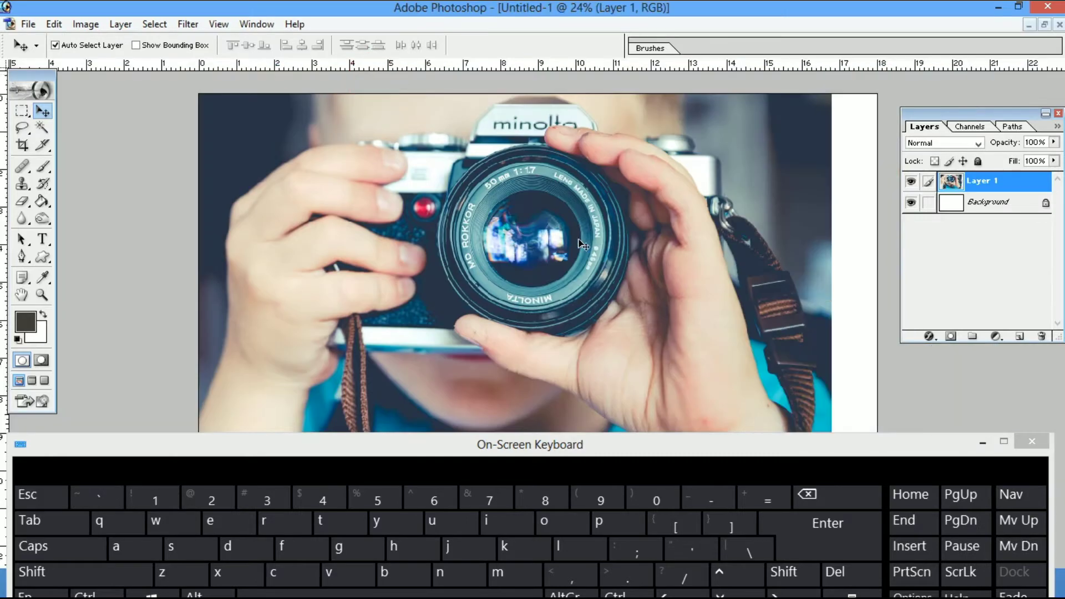
Scale the camera boy layer proportionally to about 67% from its centre with Free Transform
key(z)
right_click(585, 242)
click(588, 247)
key(ctrl+minus)
key(ctrl+minus)
key(ctrl+minus)
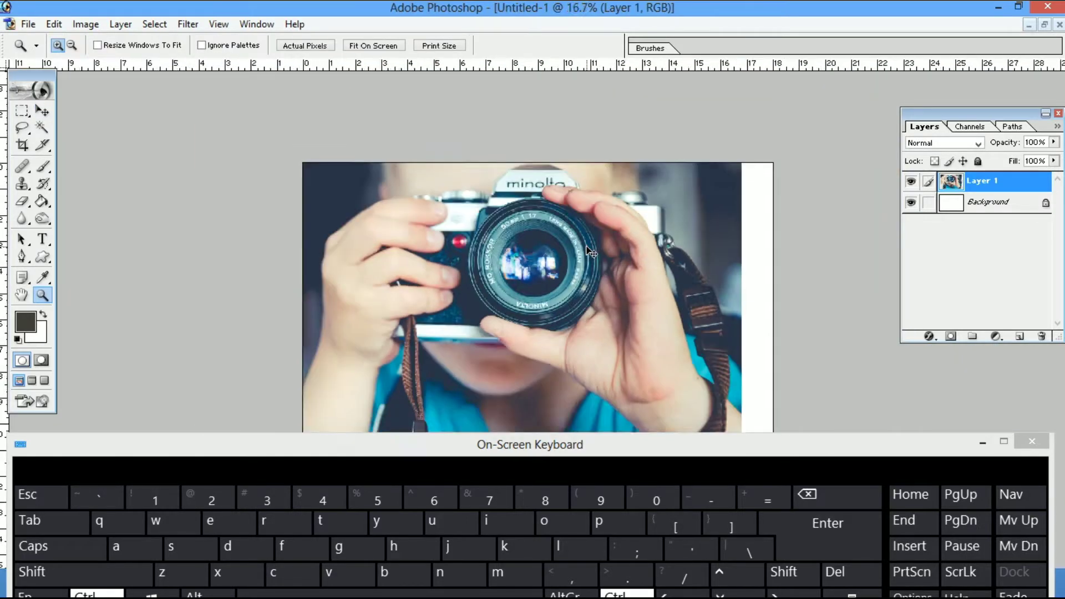
key(v)
drag(555, 329, 559, 339)
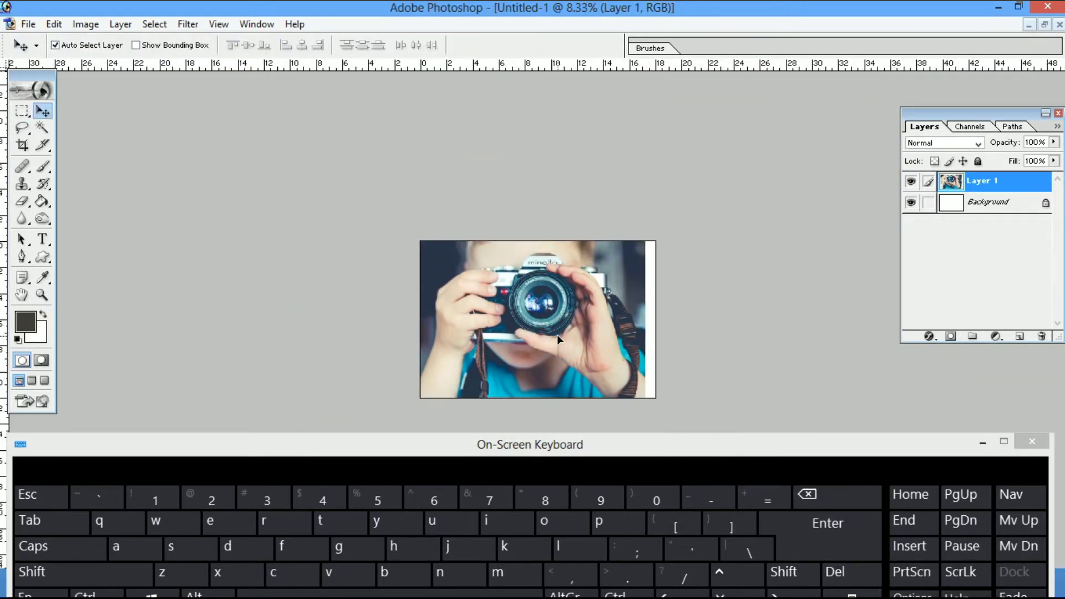
key(ctrl+t)
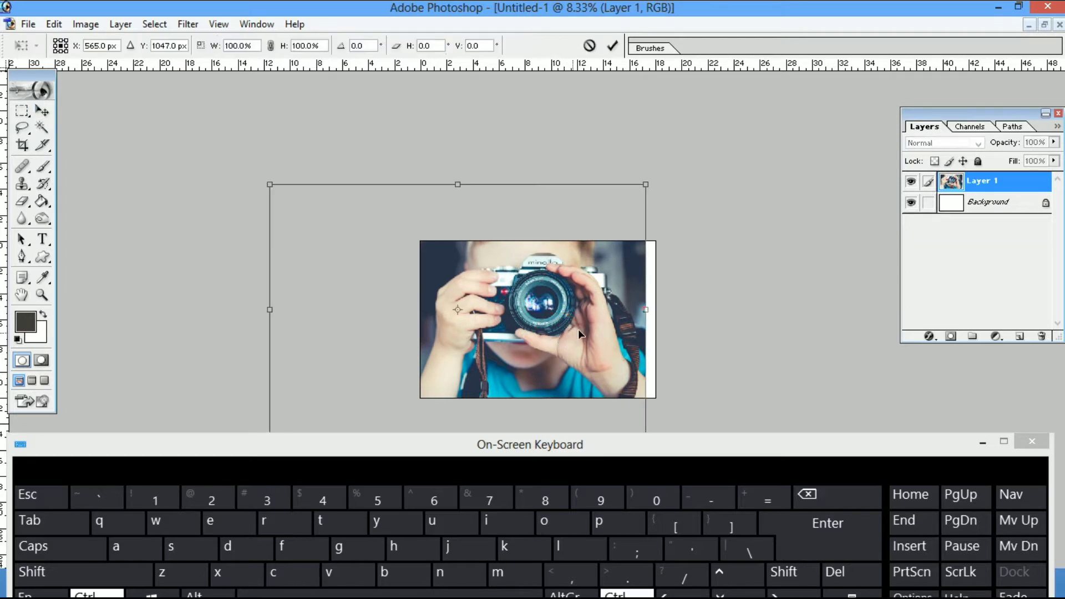
drag(644, 183, 599, 250)
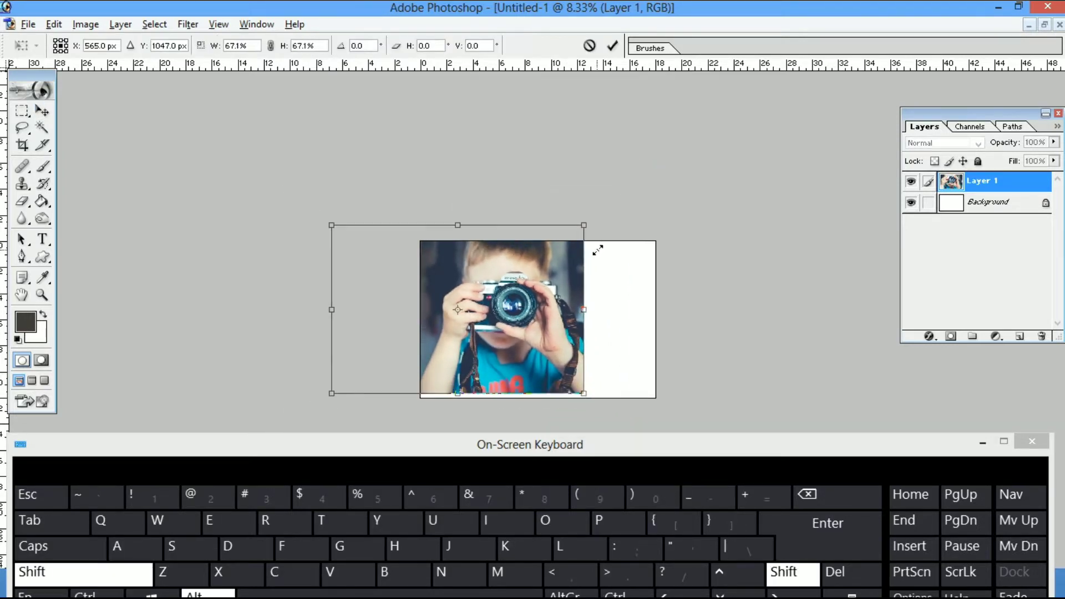
Rotate the camera boy layer about 12.4° clockwise, enlarge it slightly and shift it left, applying the transform
drag(694, 247, 680, 321)
drag(528, 345, 515, 341)
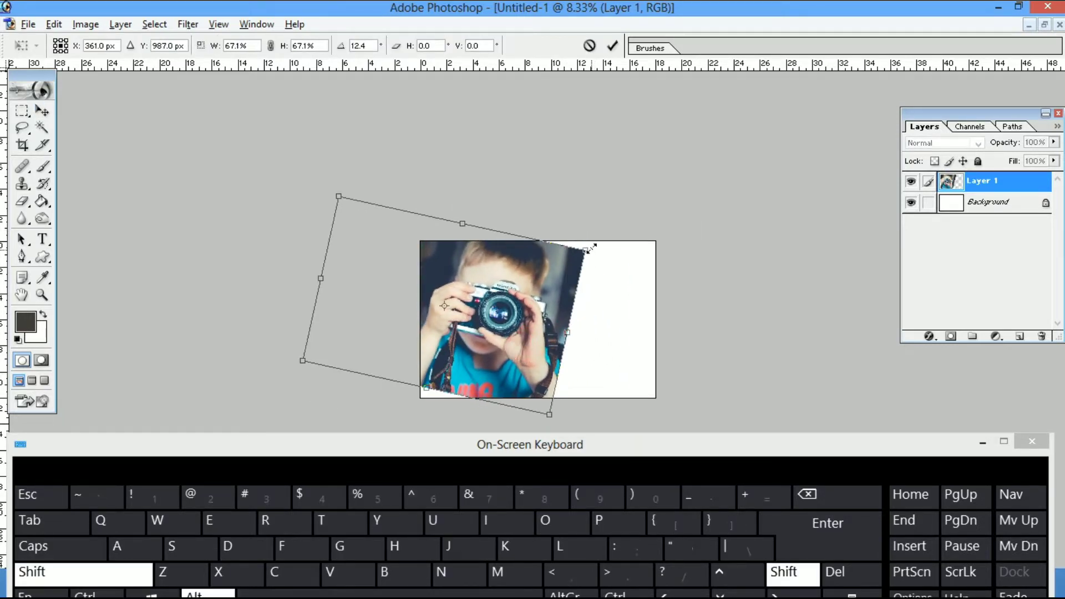
drag(587, 249, 609, 234)
mouse_move(528, 326)
mouse_down()
mouse_move(504, 325)
mouse_move(520, 325)
mouse_up()
double_click(521, 322)
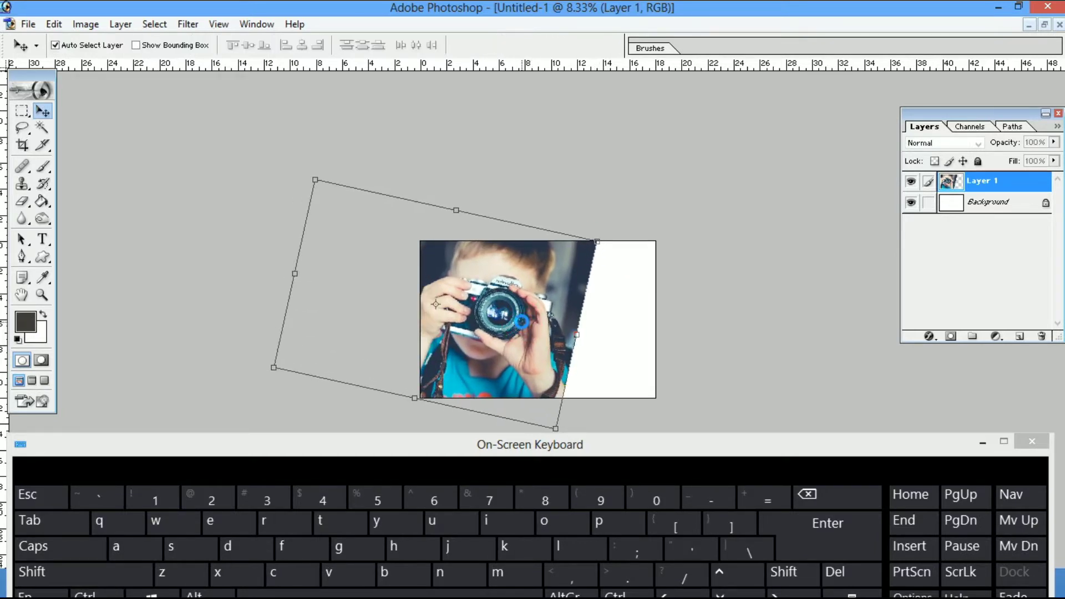
Set the camera boy layer's blending mode to Luminosity
key(shift+alt+y)
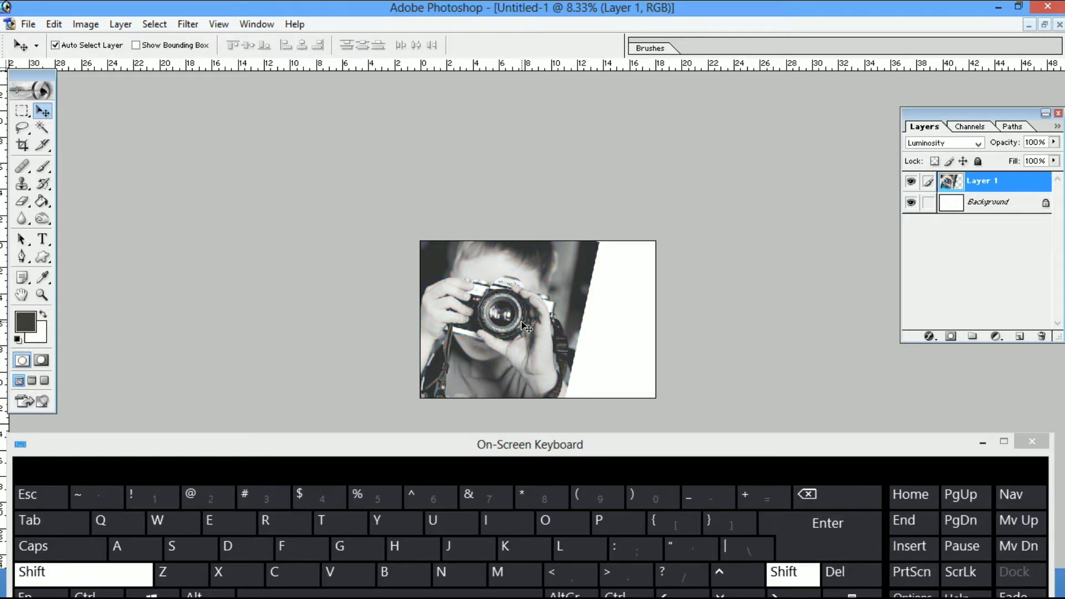
key(z)
right_click(528, 326)
click(535, 332)
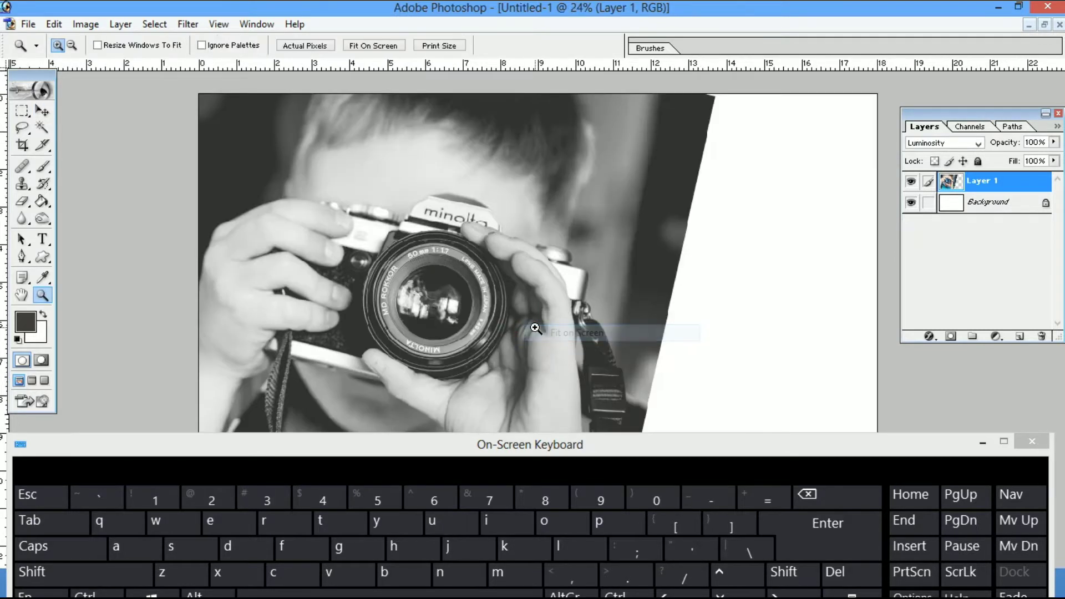
key(ctrl+minus)
key(ctrl+minus)
key(ctrl+minus)
key(ctrl+minus)
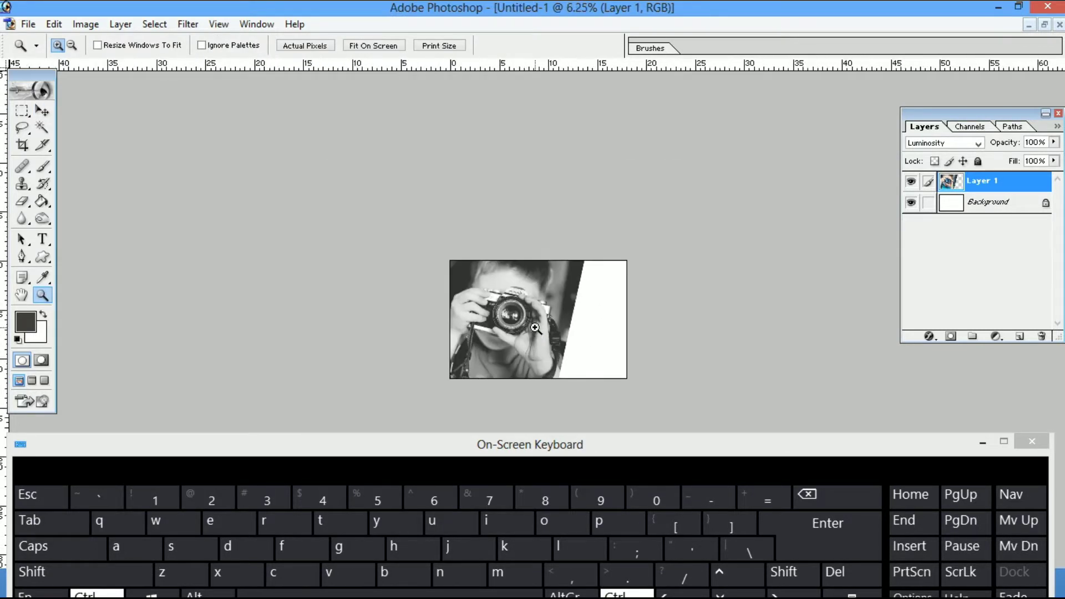
Move the camera boy layer slightly up and left on the canvas and set its blending mode to Normal
key(v)
drag(535, 327, 522, 310)
key(shift+plus)
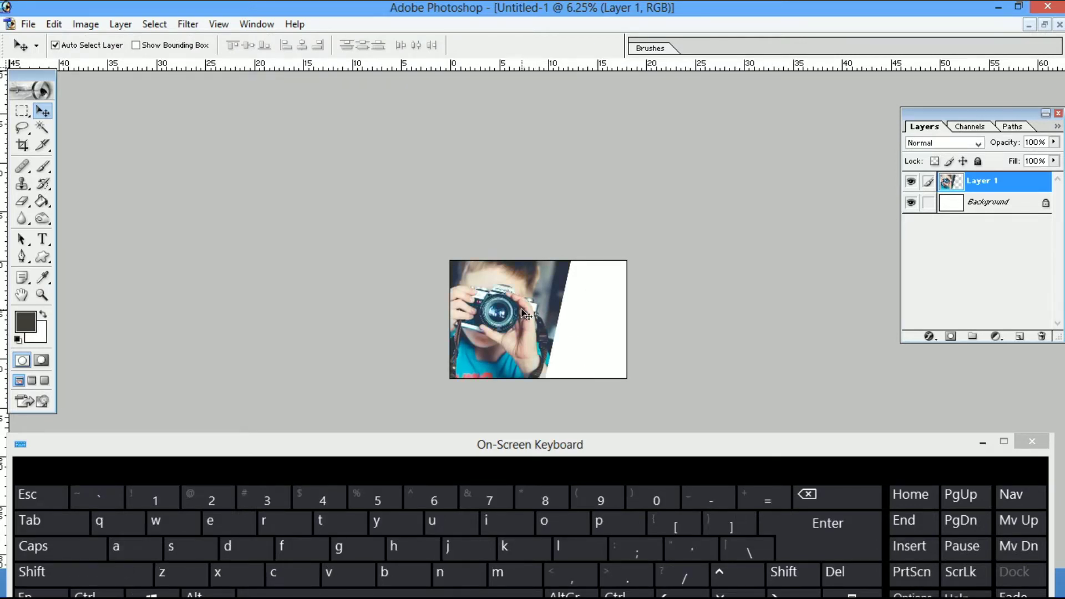
key(Right)
key(Right)
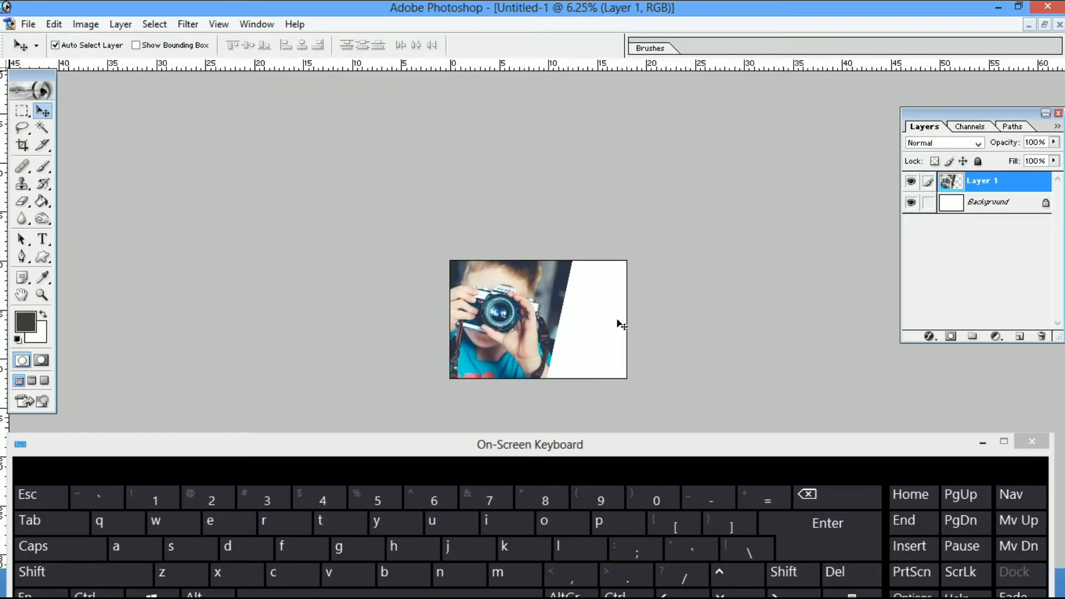
Fill the Background layer with the dark navy colour sampled from the photo's upper right corner
right_click(592, 310)
click(608, 317)
key(g)
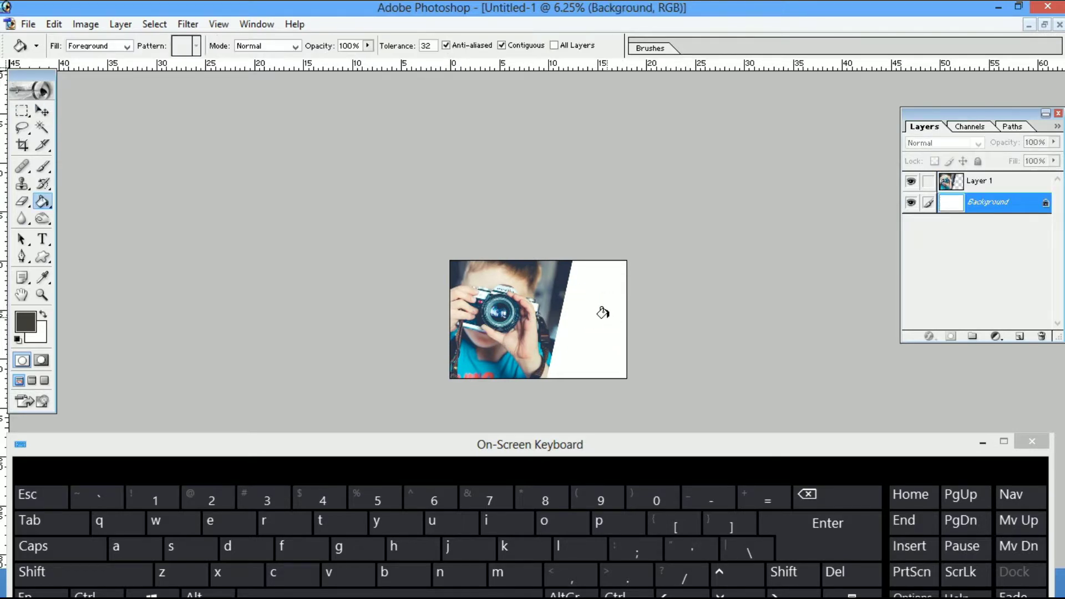
click(555, 266)
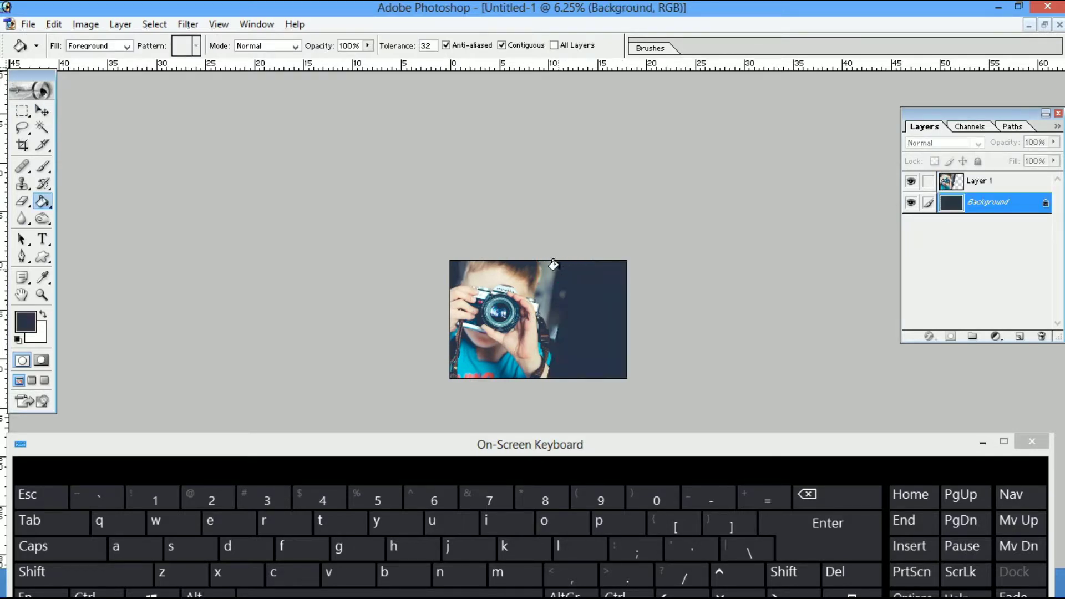
Fade the camera boy layer's slanted right edge using a 1100 px eraser, undoing the last stroke that cuts into the boy
key(v)
click(537, 311)
key(e)
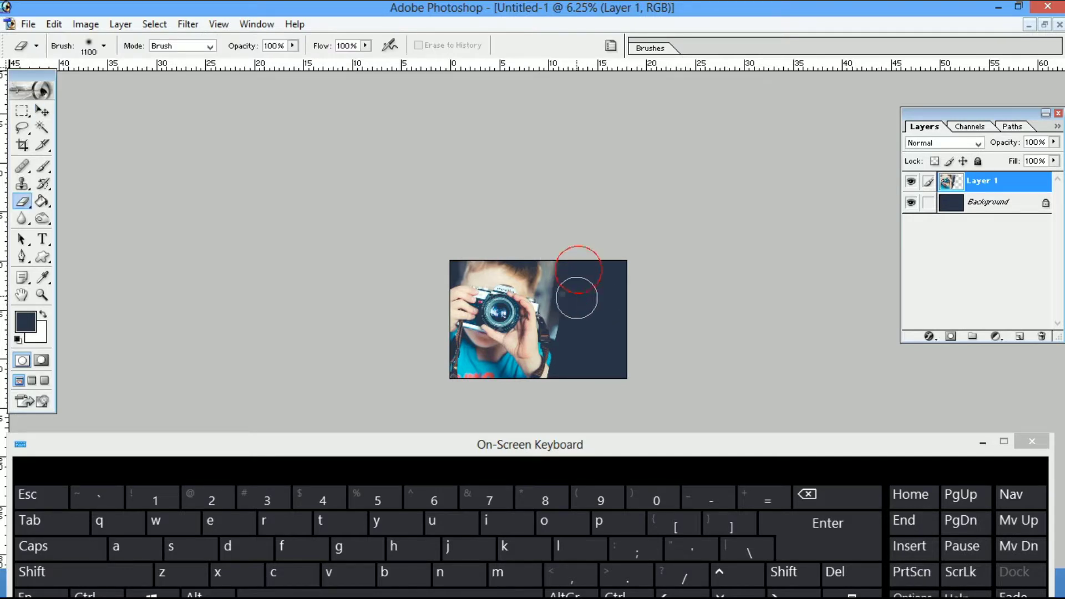
drag(576, 298, 570, 361)
mouse_move(585, 277)
mouse_down()
mouse_move(556, 303)
mouse_move(548, 372)
mouse_up()
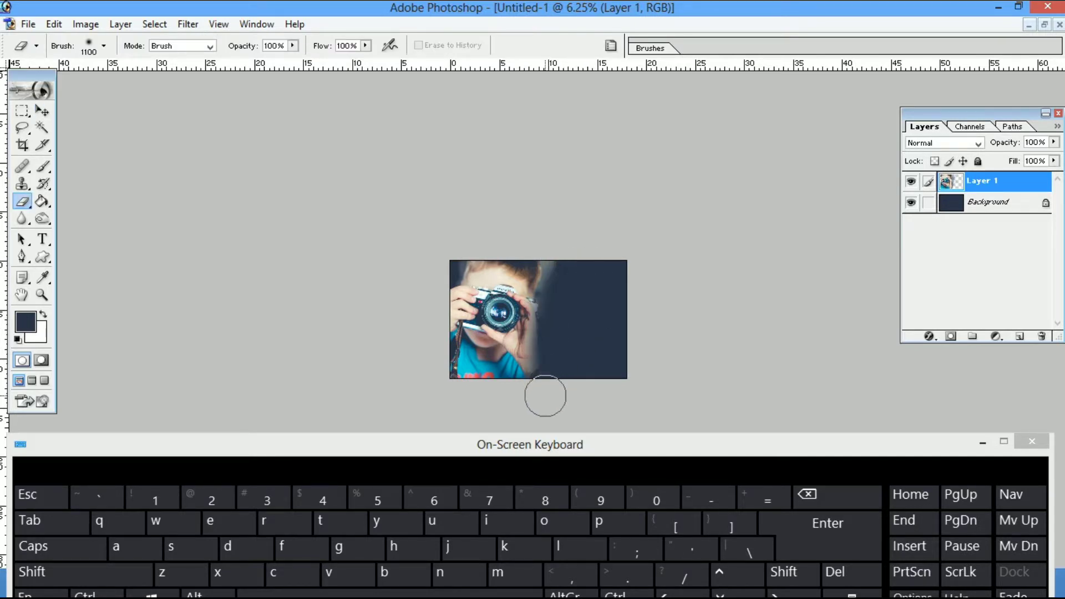
key(ctrl+alt+z)
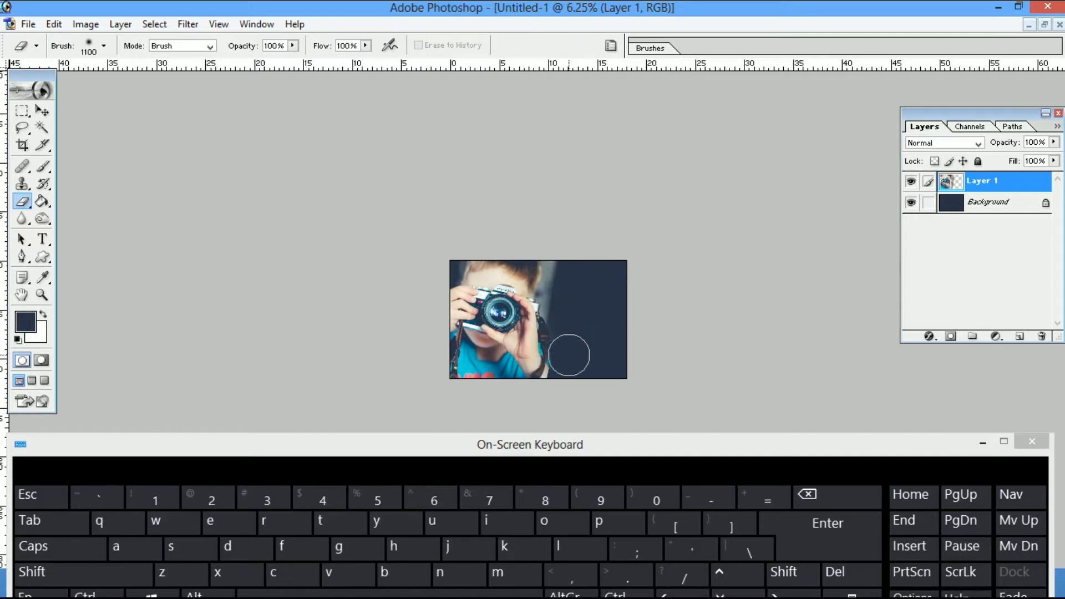
Rotate the camera boy layer about 26.4° clockwise, scale it to about 99.7% and move it up and right on the canvas
key(v)
key(ctrl+t)
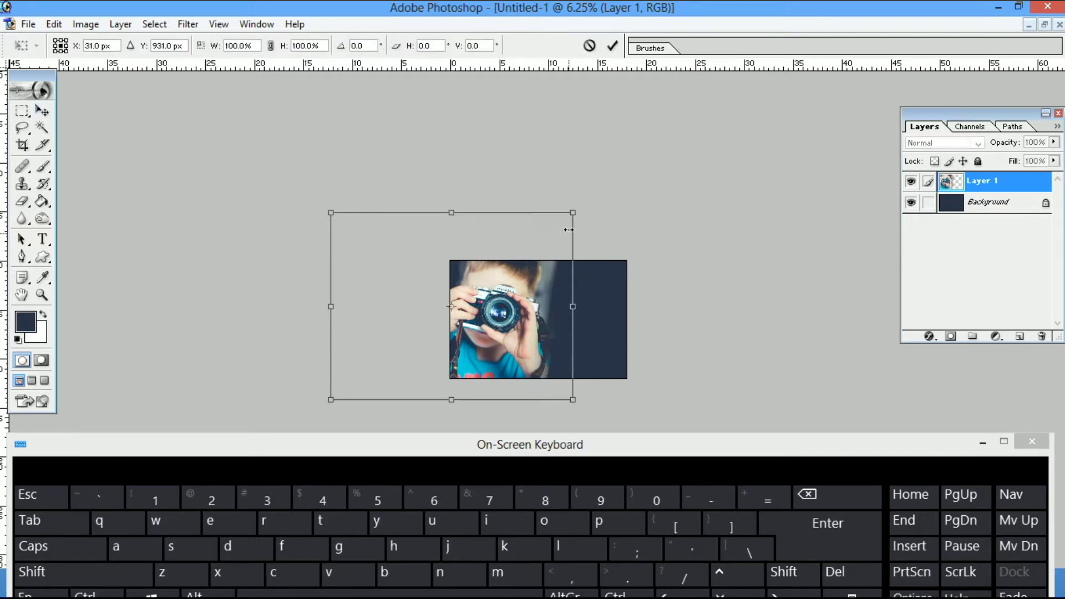
drag(574, 218, 592, 319)
drag(514, 327, 529, 308)
drag(600, 261, 618, 251)
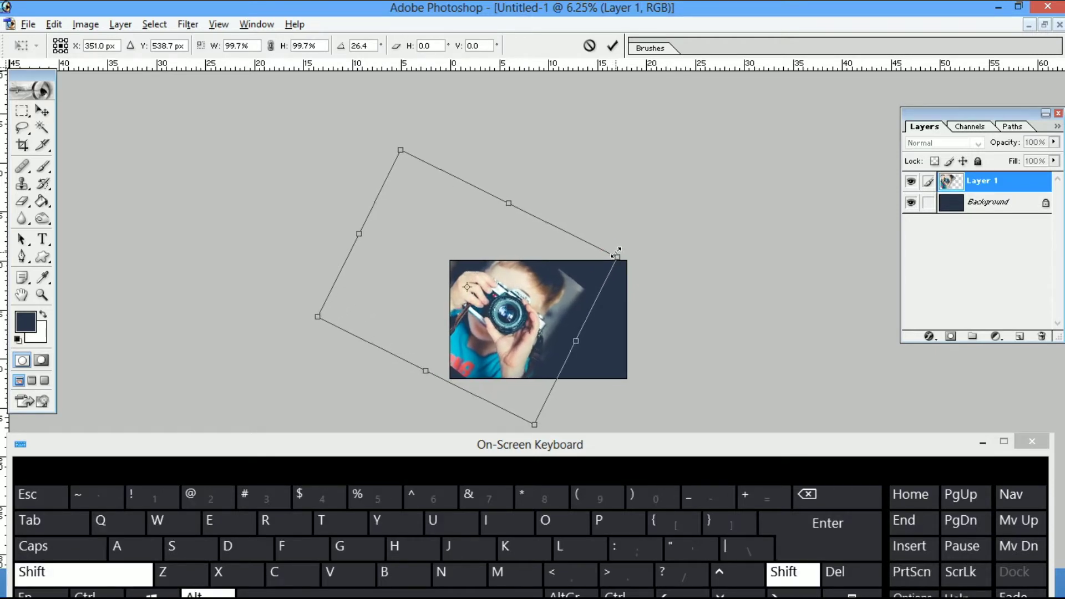
double_click(546, 303)
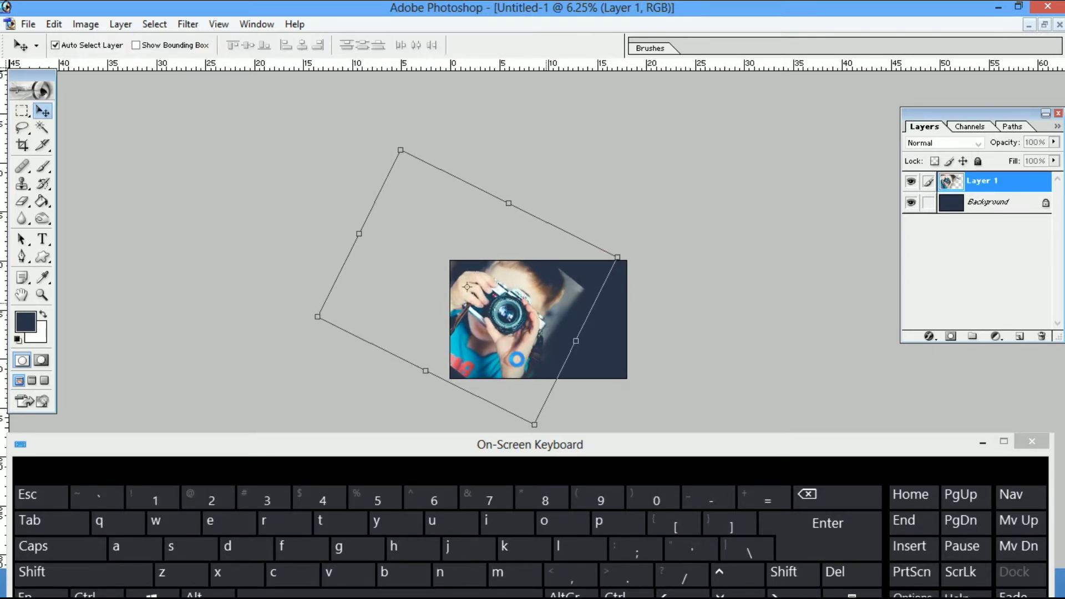
Adjust the camera boy layer's position slightly so the boy fills the canvas's left side
key(z)
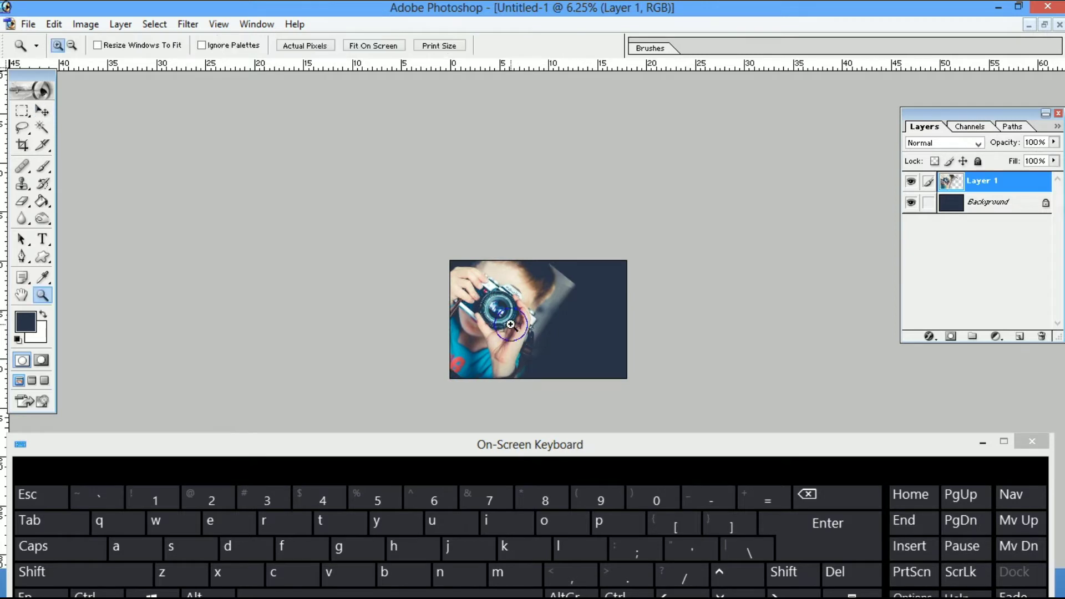
right_click(510, 324)
click(525, 335)
key(v)
drag(444, 288, 454, 263)
Open the photo of the smiling baby in white bedding from the ok folder
click(27, 24)
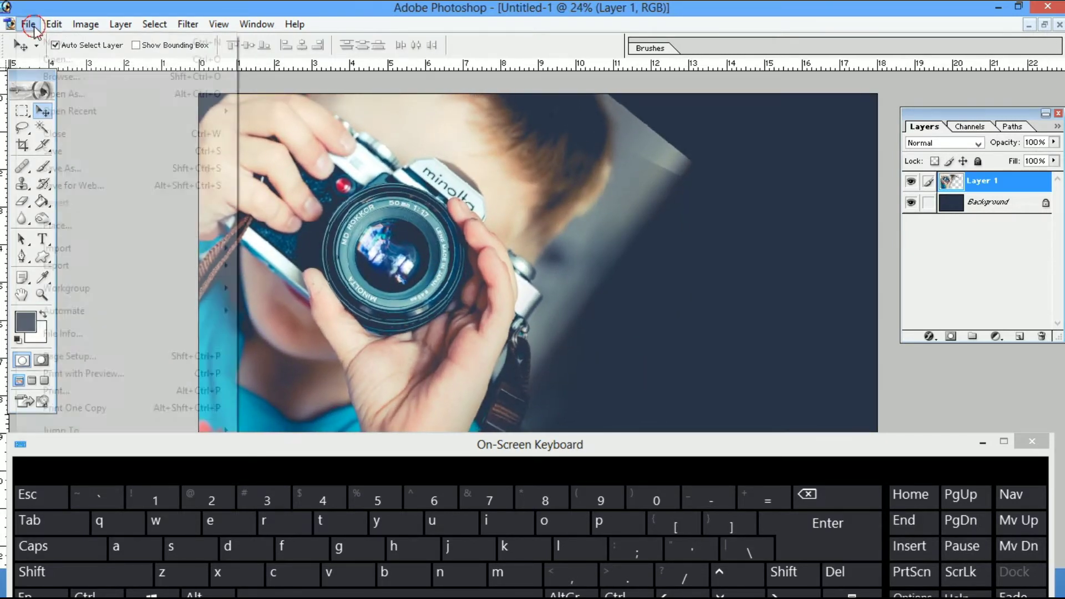
click(62, 59)
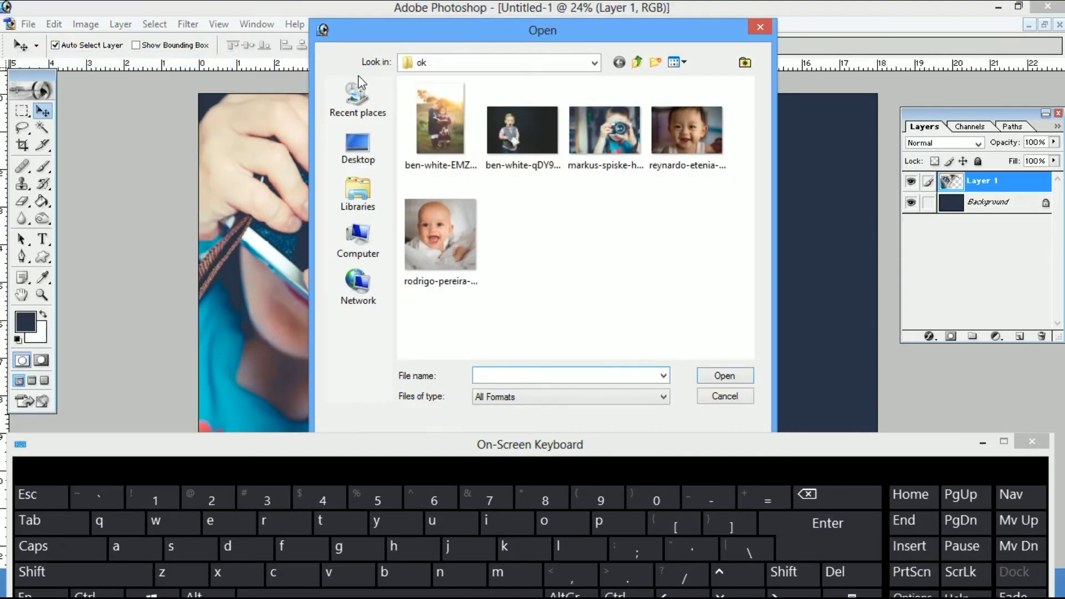
click(435, 247)
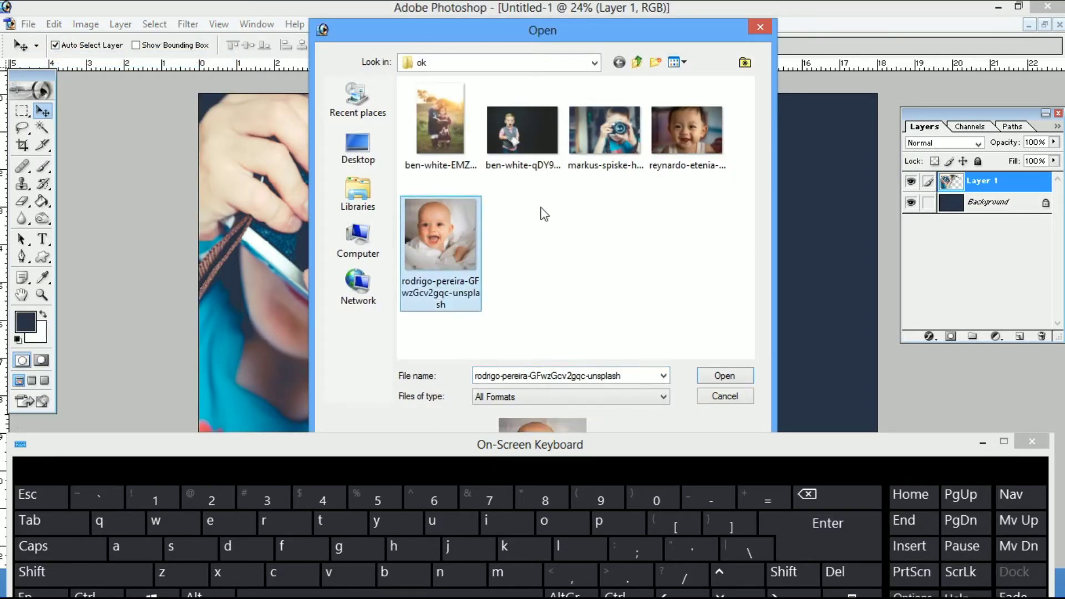
click(510, 147)
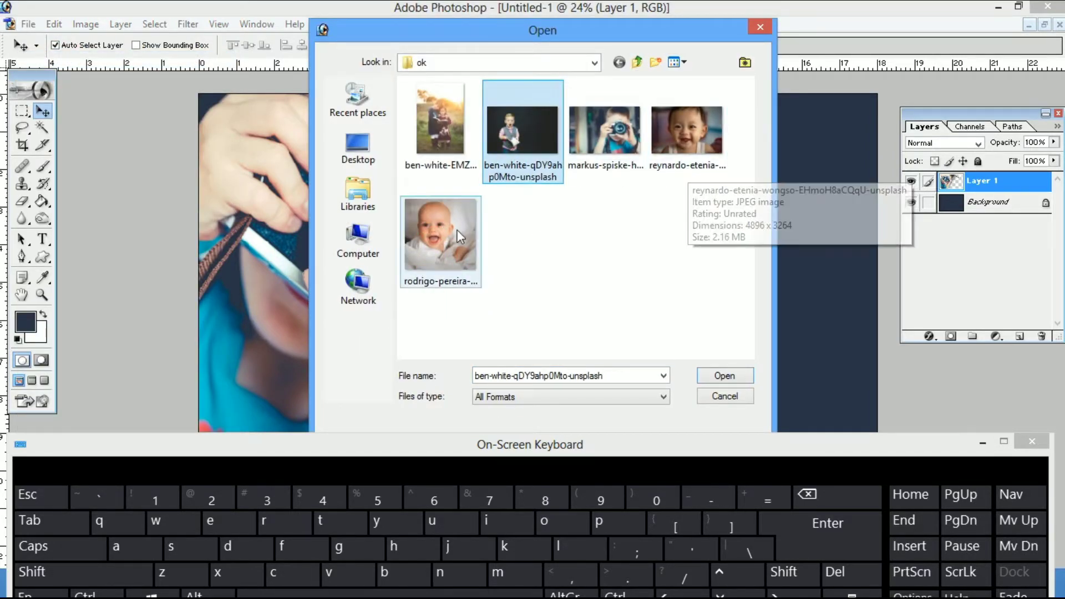
click(443, 259)
click(722, 376)
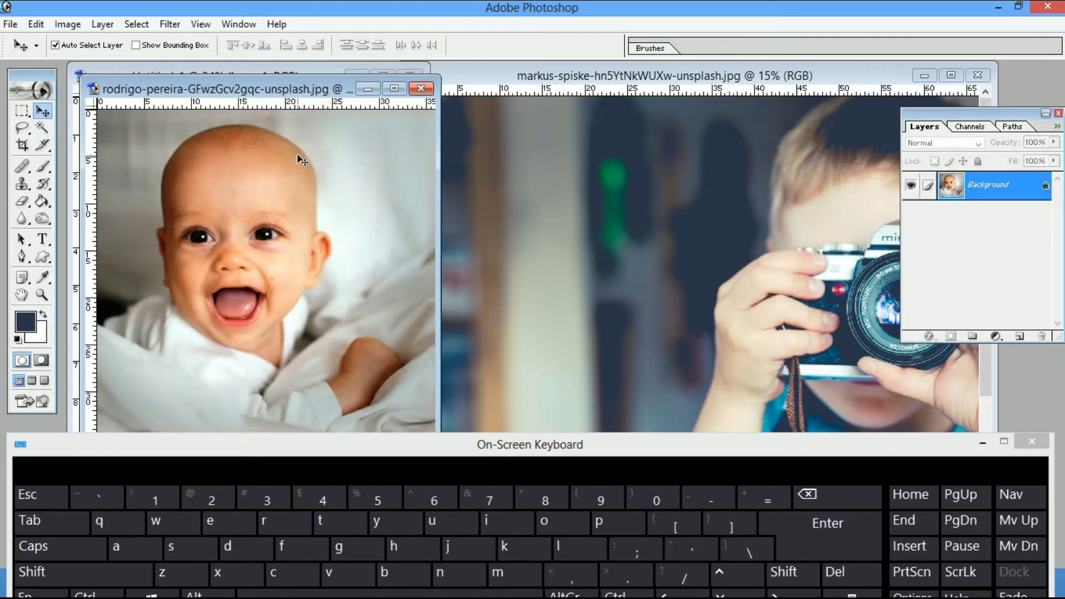
Cut the entire baby photo to the clipboard and close its file without saving
key(ctrl+a)
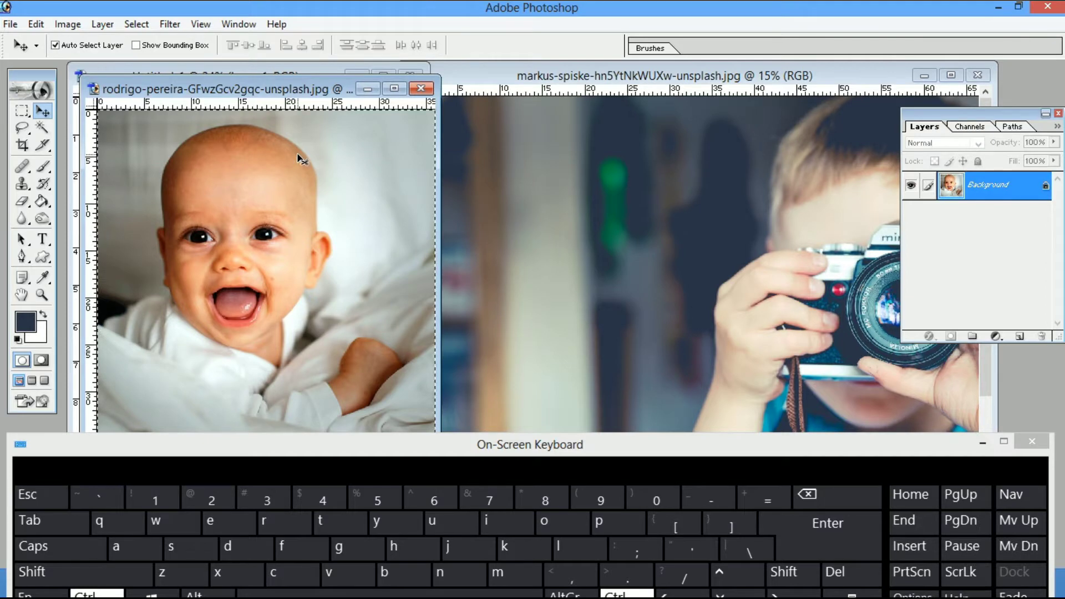
key(ctrl+x)
key(ctrl+w)
click(533, 230)
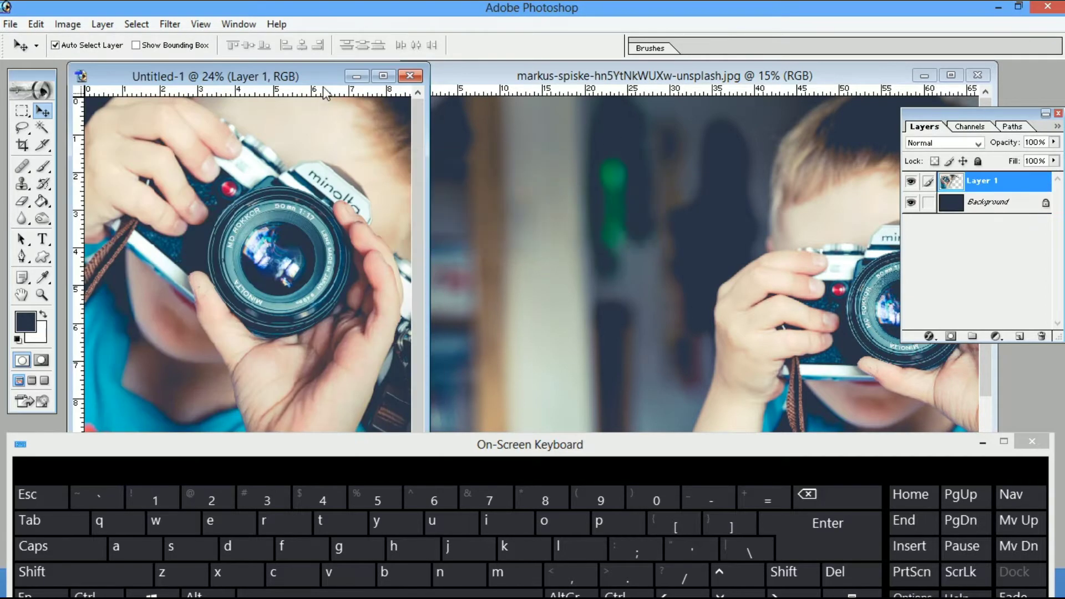
Paste the cut photo of the smiling baby into Untitled-1 as a new layer above the camera boy
click(388, 76)
key(z)
right_click(464, 196)
click(477, 207)
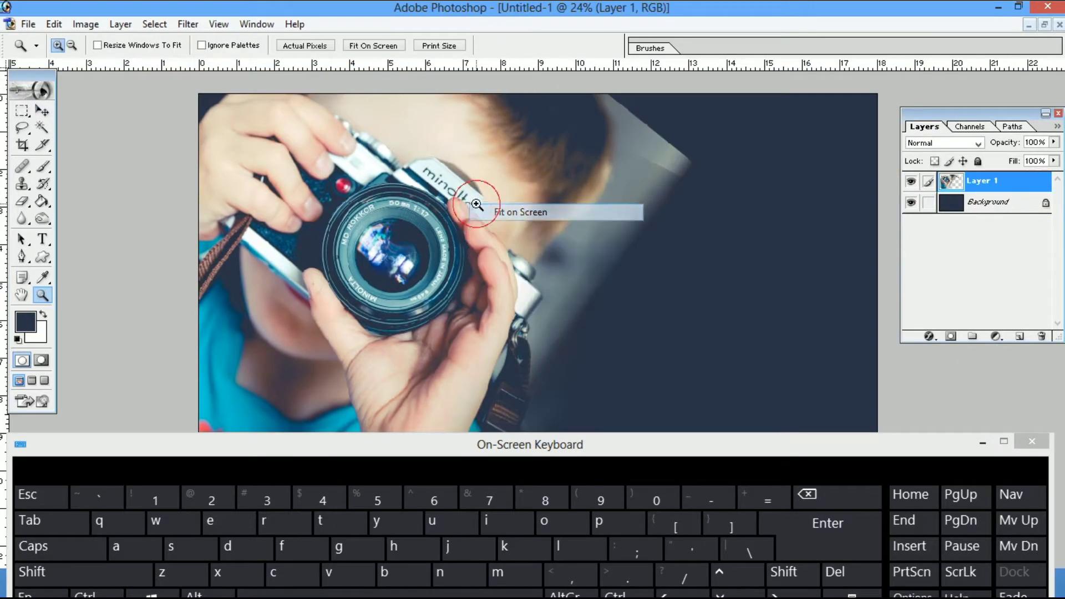
key(ctrl+minus)
key(ctrl+minus)
key(ctrl+minus)
key(v)
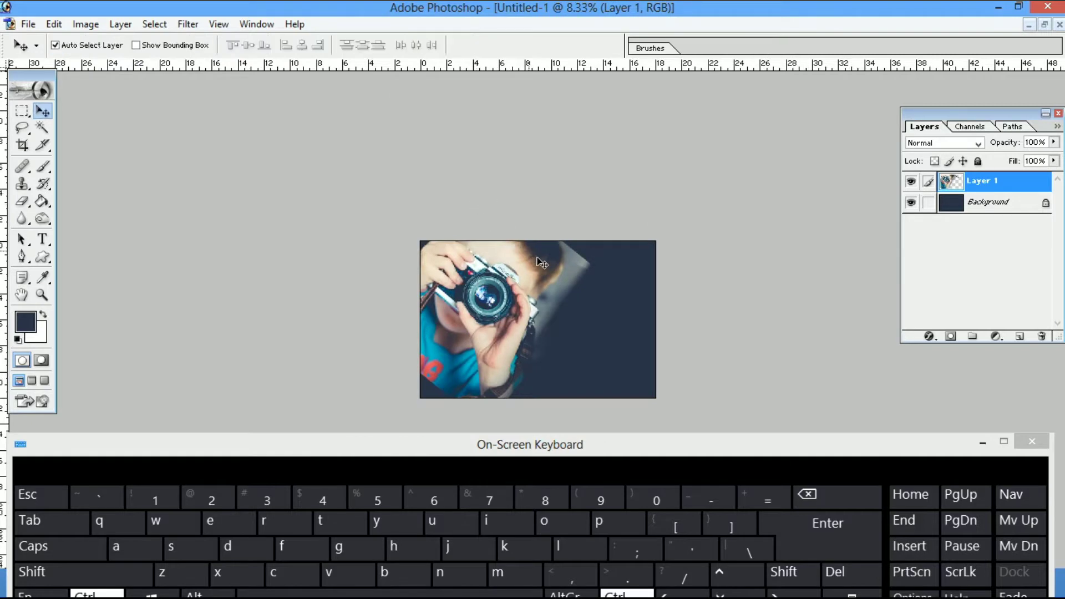
key(ctrl+v)
key(ctrl+f)
key(Escape)
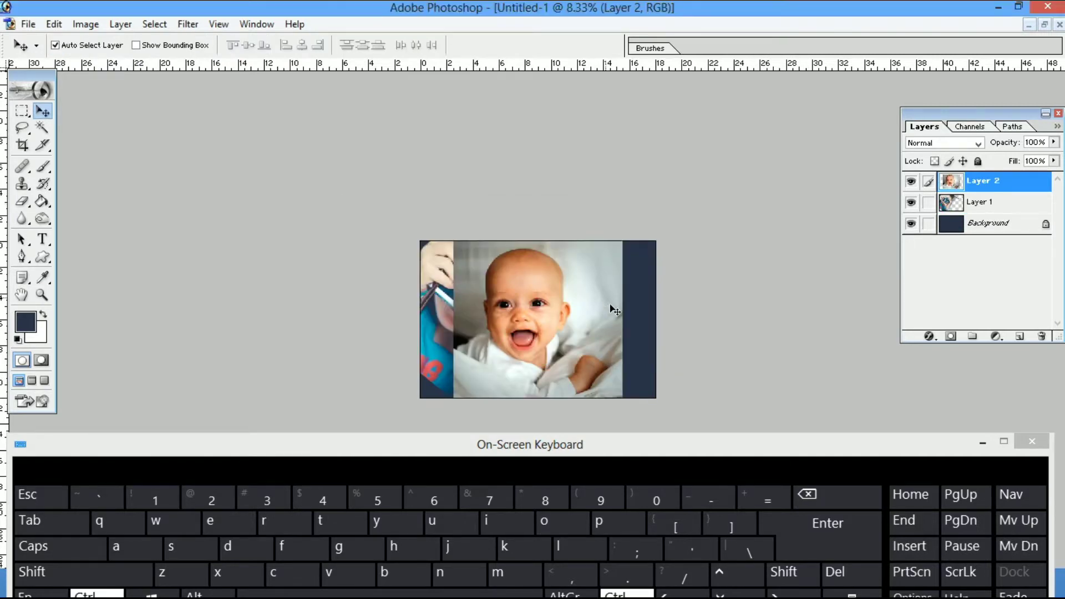
Scale the baby layer down, rotate it slightly counter-clockwise and place it over the canvas's right half
key(ctrl+t)
drag(623, 242, 580, 285)
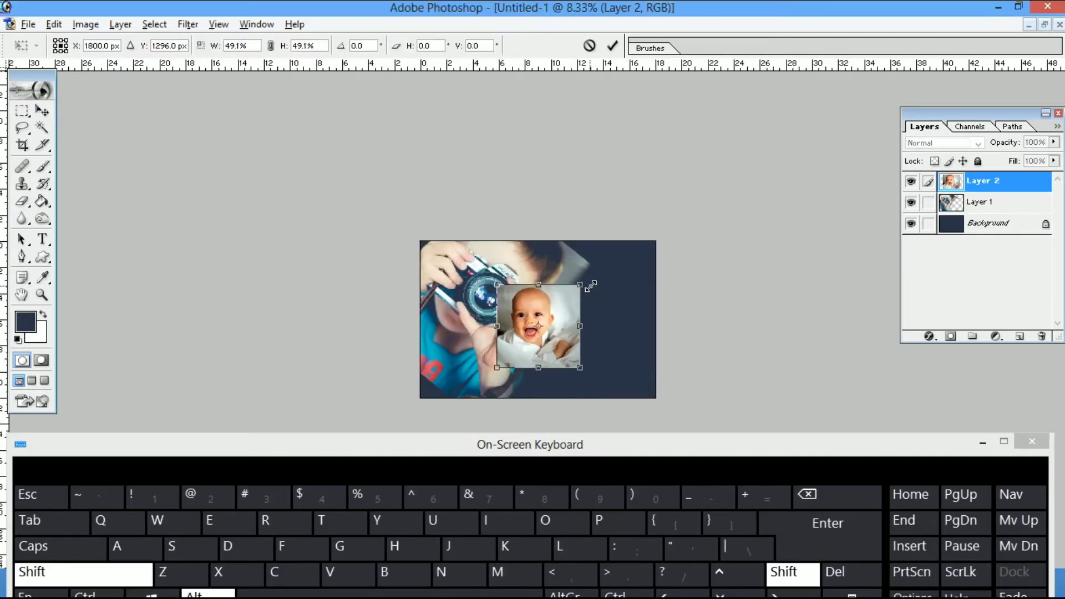
drag(559, 319, 624, 281)
drag(672, 311, 687, 353)
double_click(624, 322)
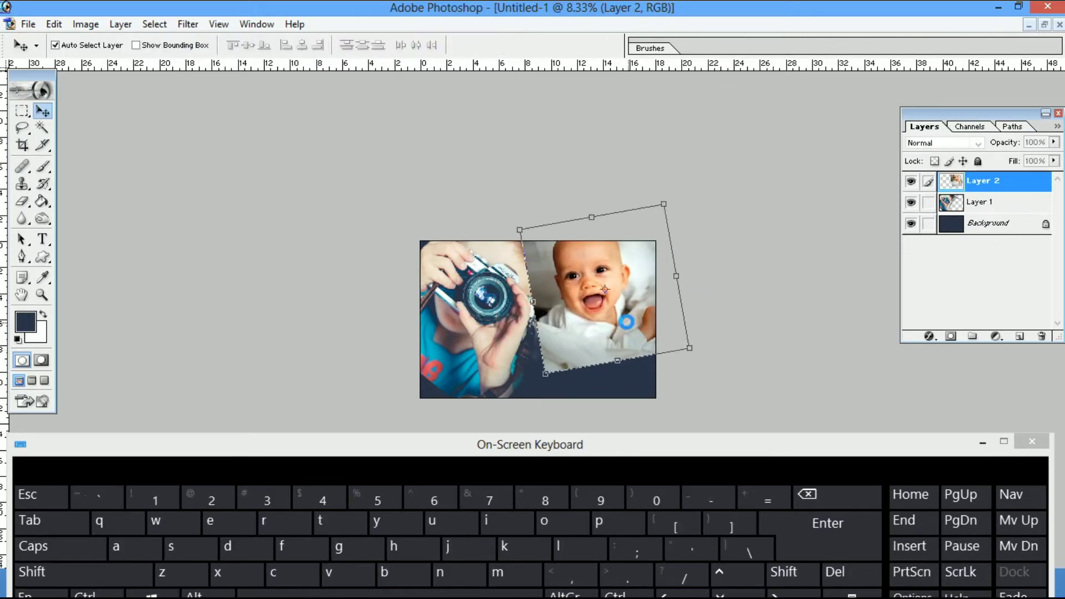
mouse_move(619, 329)
mouse_down()
mouse_move(641, 334)
mouse_move(623, 341)
mouse_up()
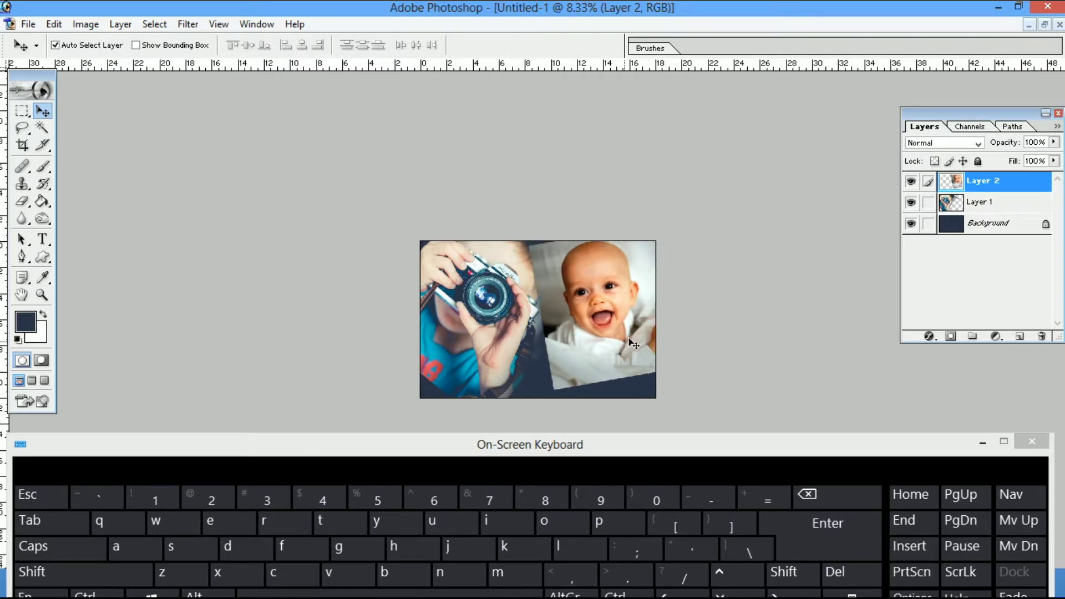
Shift the baby layer's midtones slightly toward cyan, at level -4 in Color Balance, and nudge the layer to the right
key(ctrl+b)
scroll(917, 364, down, 2)
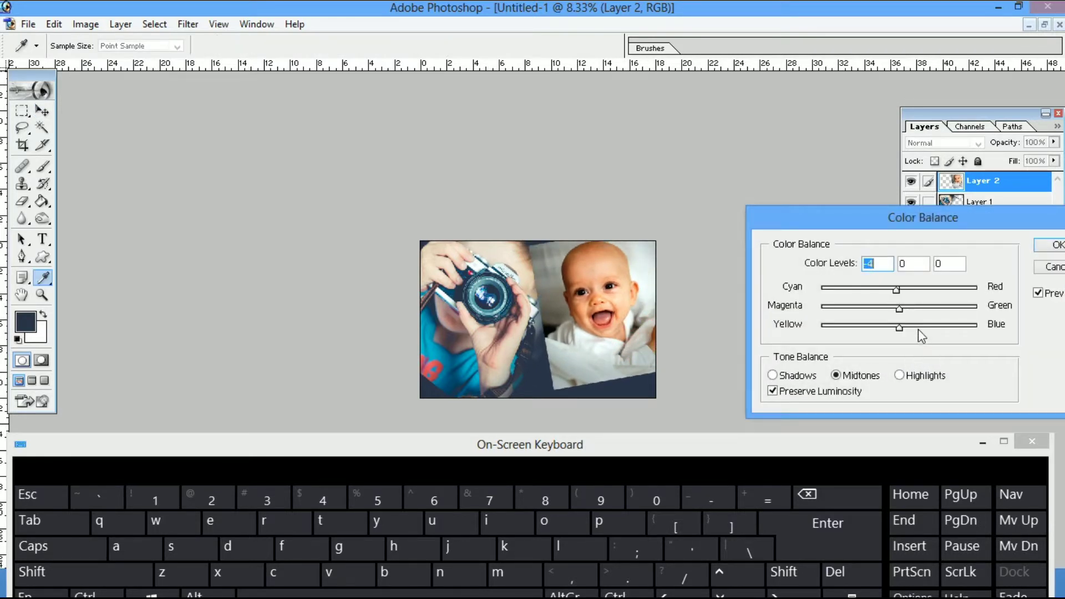
key(Return)
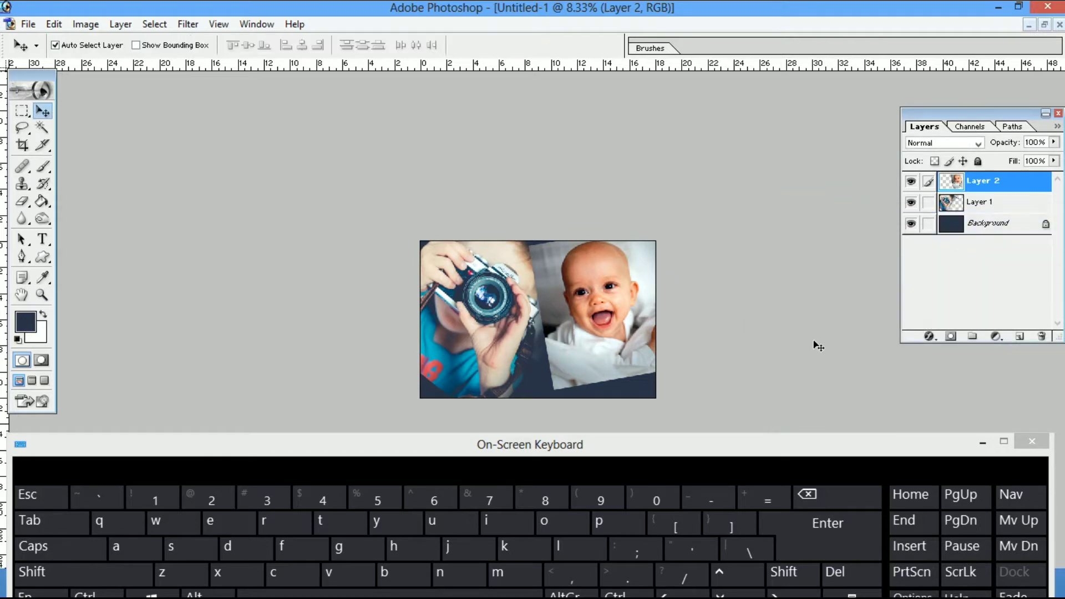
mouse_move(630, 321)
mouse_down()
mouse_move(617, 334)
mouse_move(625, 327)
mouse_move(611, 317)
mouse_up()
click(465, 318)
key(e)
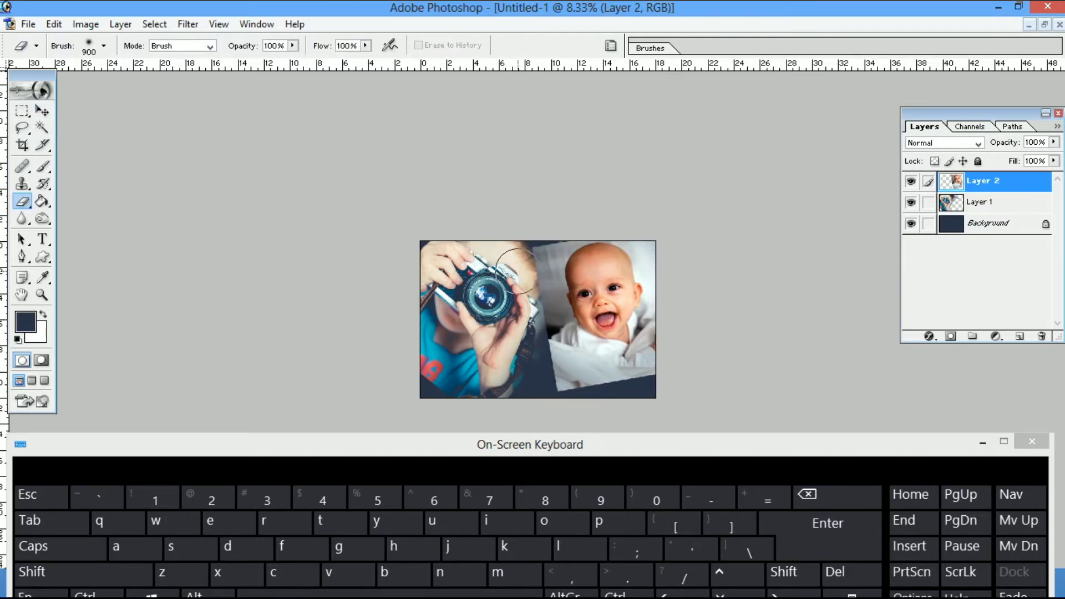
key(w)
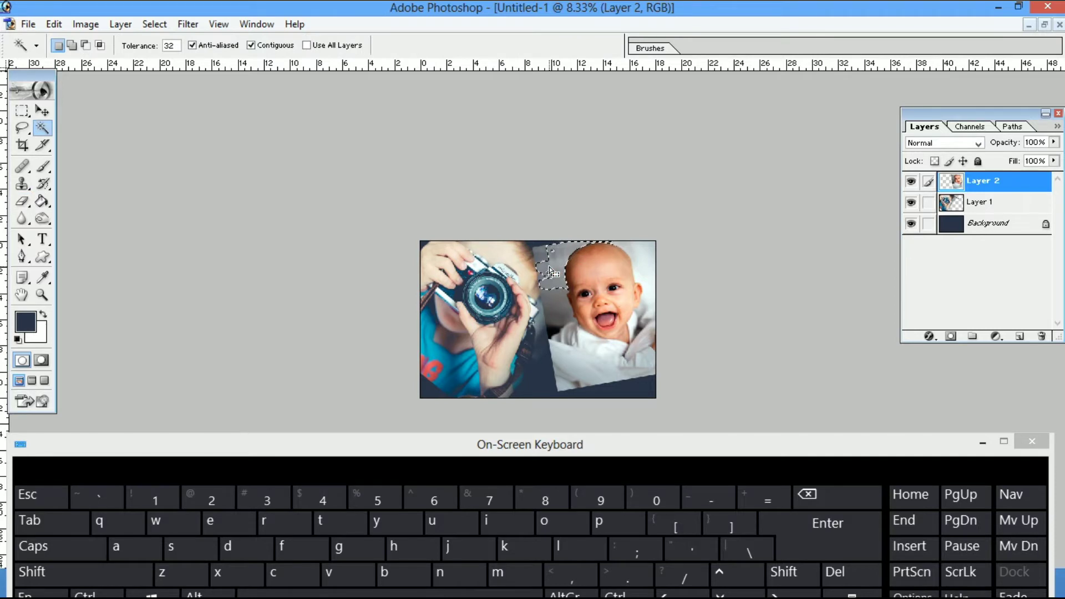
shift+click(551, 309)
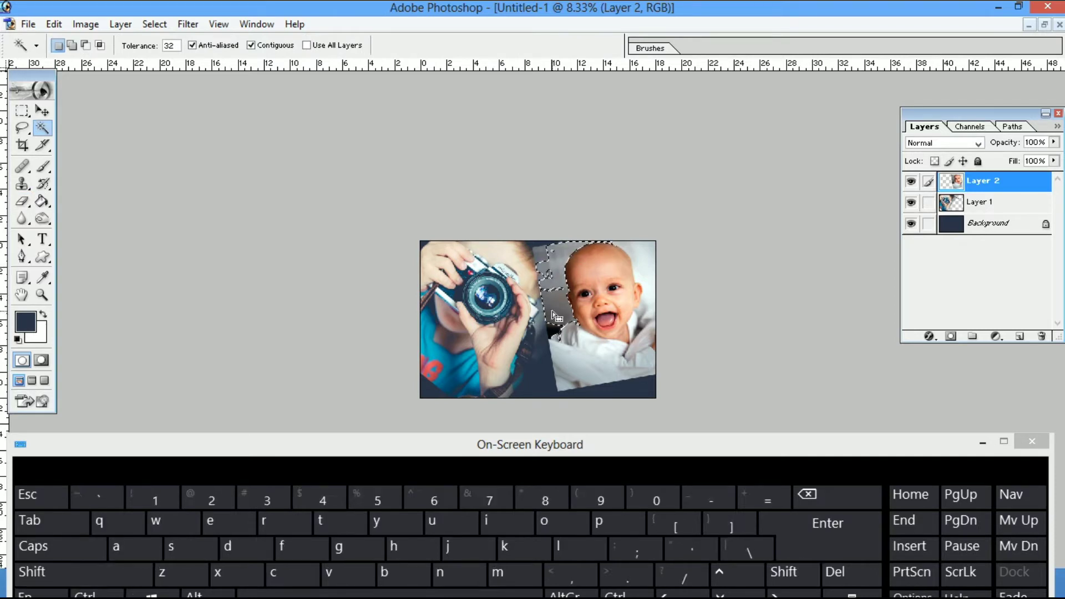
key(ctrl+d)
Erase the baby photo's hard left edge with a soft 800 px eraser so it blends into the camera boy photo
key(z)
drag(664, 410, 664, 410)
key(v)
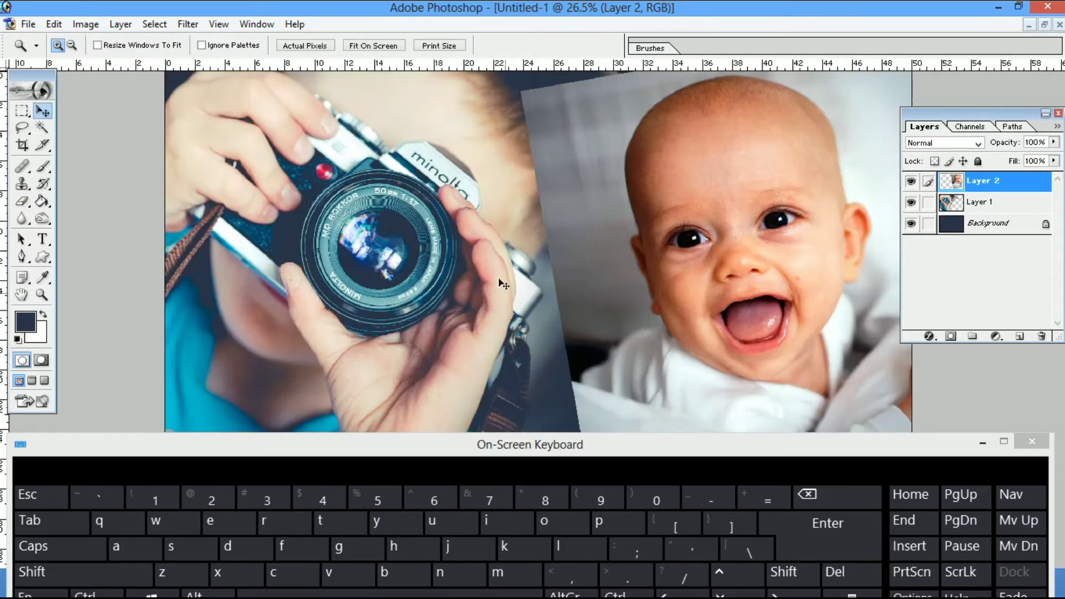
key(e)
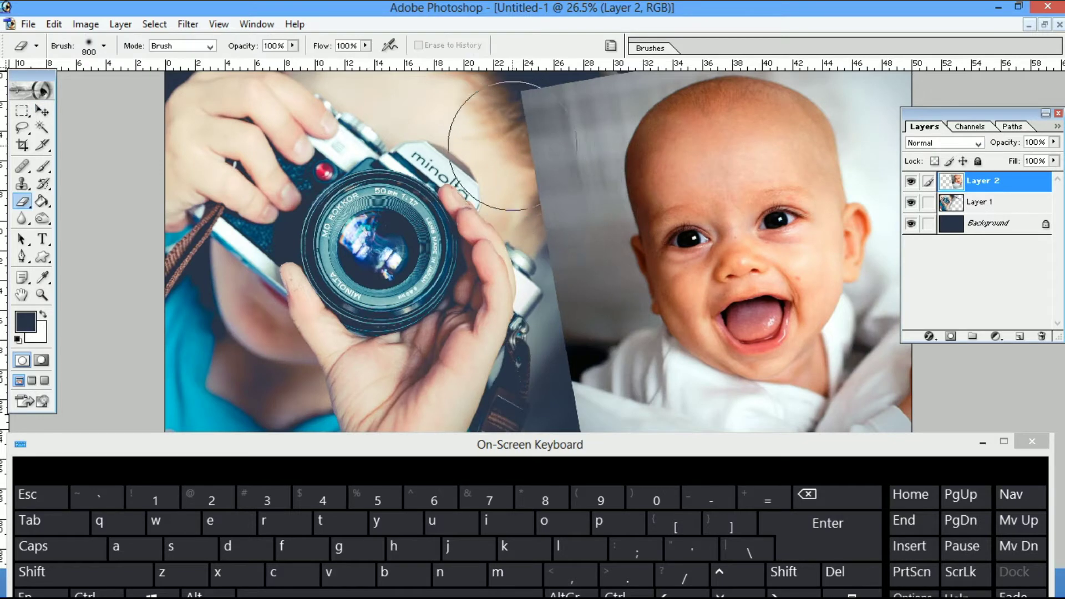
key(bracketleft)
key(bracketleft)
key(bracketleft)
key(bracketleft)
mouse_move(505, 148)
mouse_down()
mouse_move(539, 102)
mouse_move(588, 75)
mouse_move(540, 136)
mouse_move(543, 226)
mouse_move(557, 117)
mouse_move(562, 431)
mouse_up()
Erase the baby photo's lower-left and bottom edges with the soft 800 px eraser, fading them into the navy background
key(z)
right_click(501, 272)
click(506, 278)
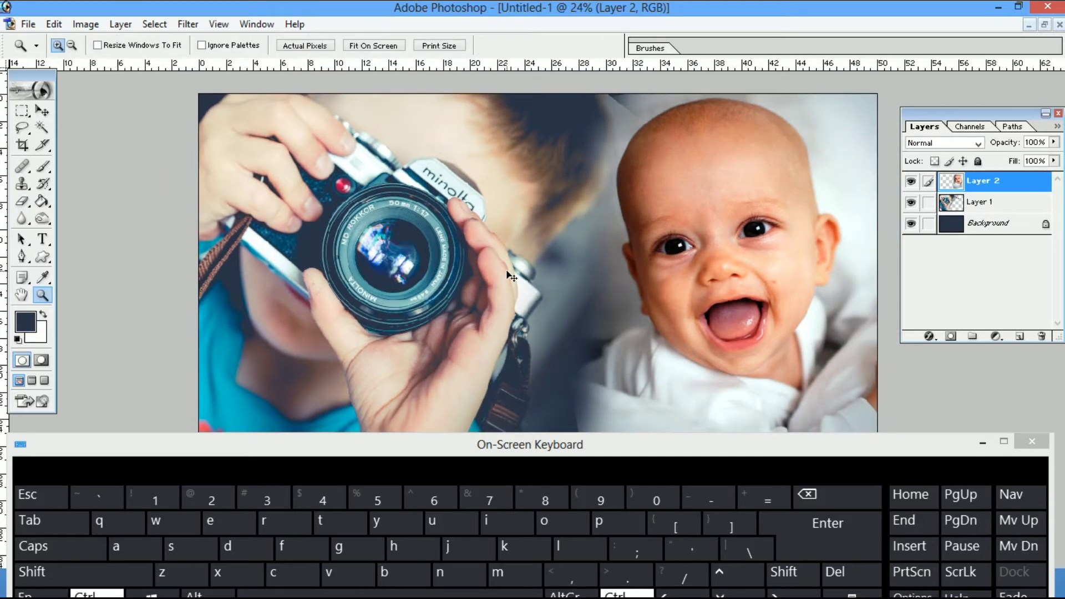
key(ctrl+minus)
key(ctrl+minus)
key(ctrl+minus)
key(e)
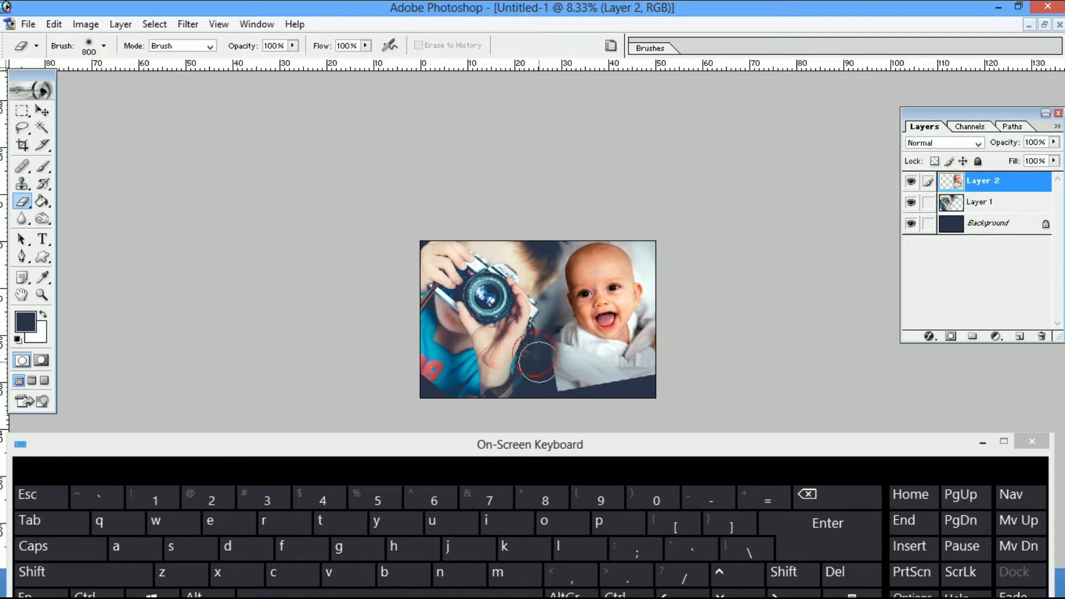
mouse_move(537, 358)
mouse_down()
mouse_move(574, 417)
mouse_move(553, 393)
mouse_move(677, 397)
mouse_move(558, 410)
mouse_up()
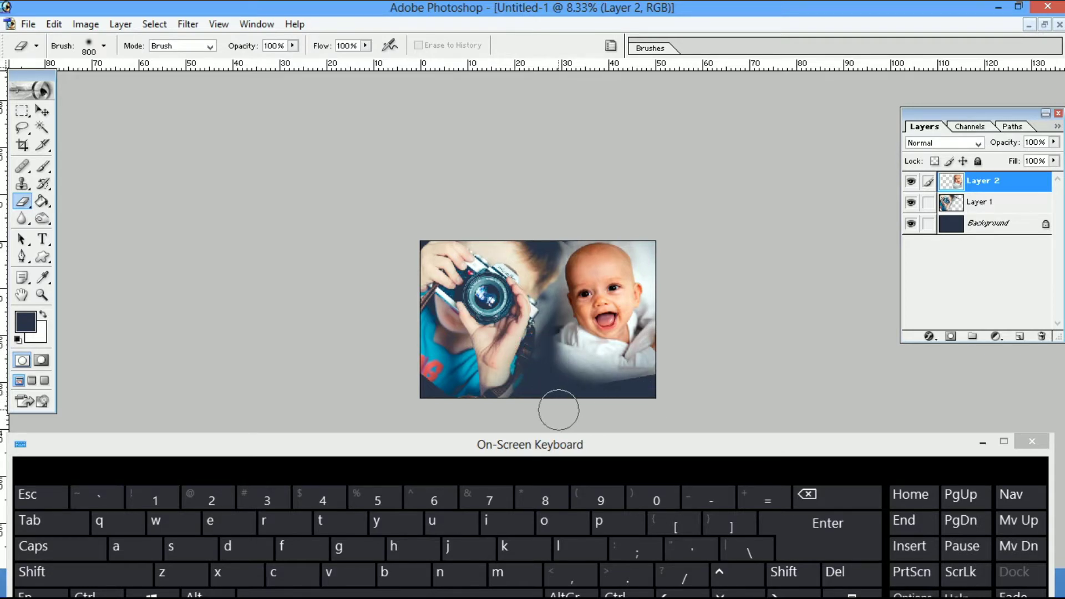
Make the camera boy layer active and open the close-up photo of the smiling dark-haired toddler from the ok folder
key(z)
right_click(513, 353)
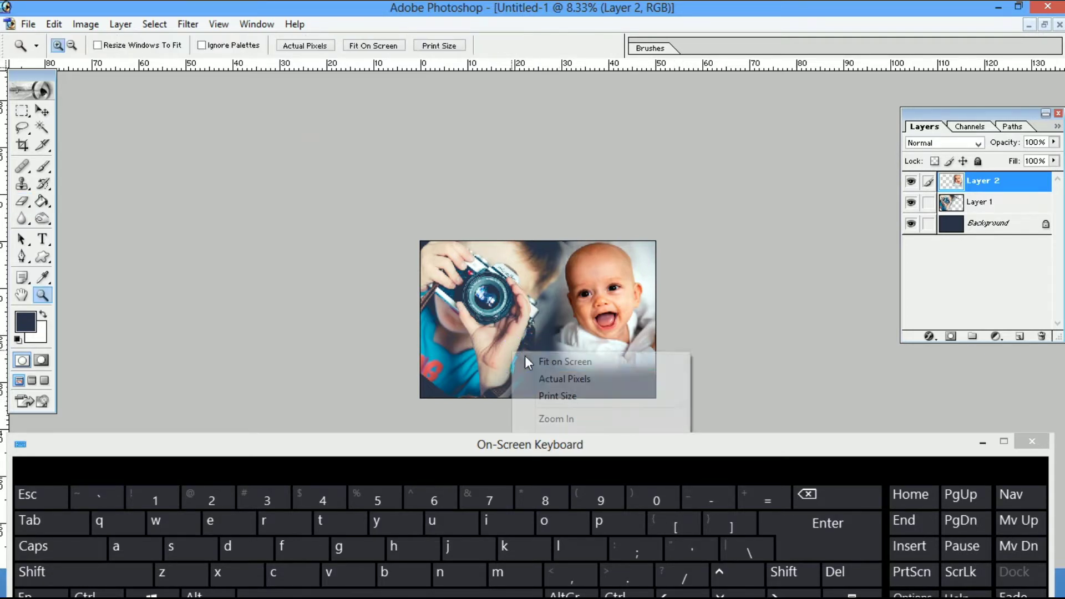
click(527, 361)
key(v)
click(471, 335)
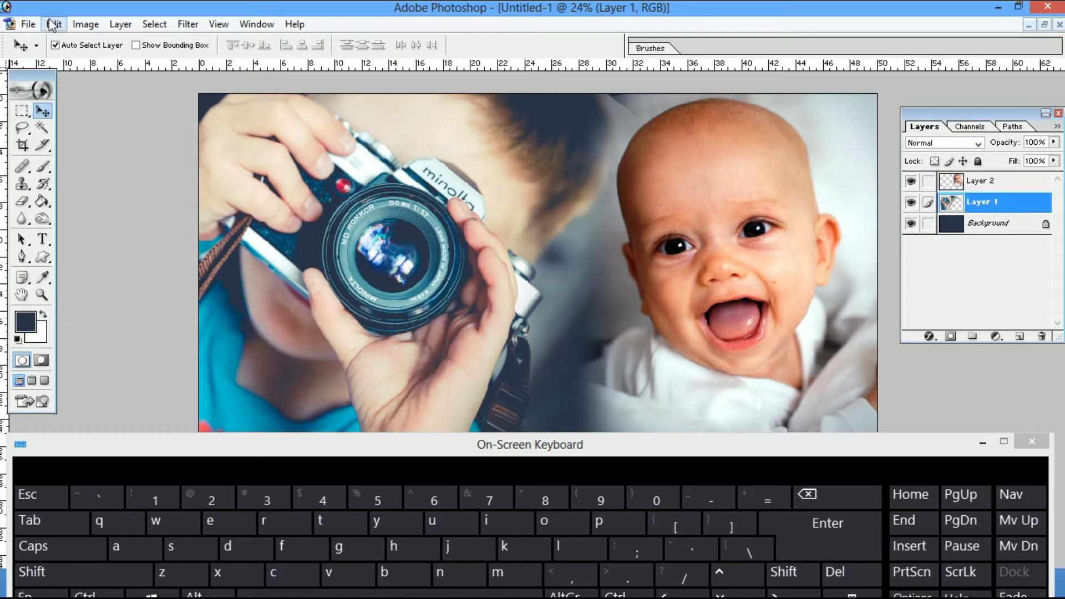
click(25, 24)
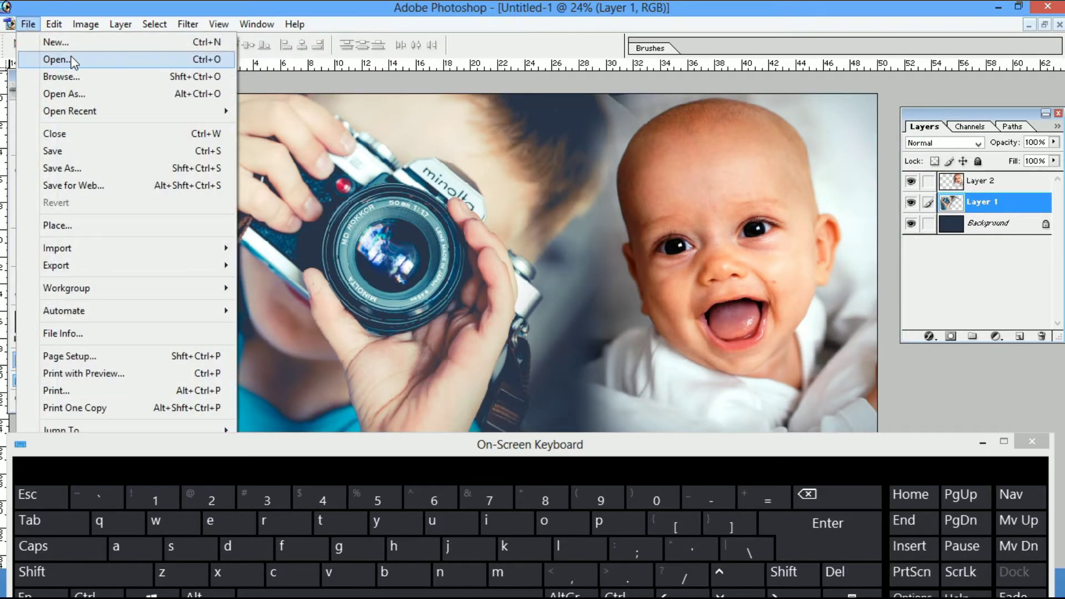
click(203, 66)
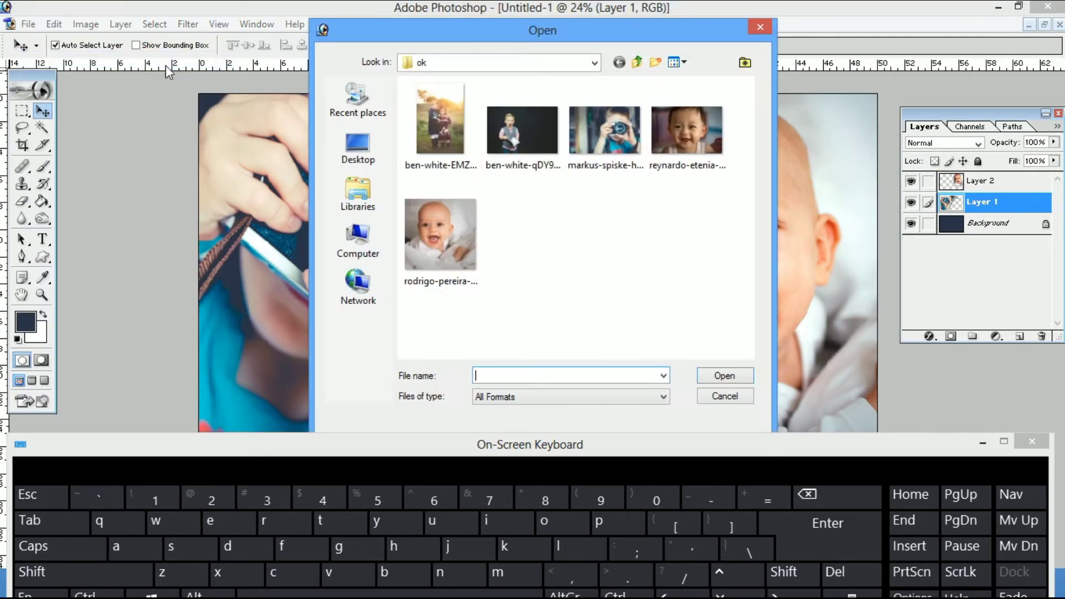
click(686, 157)
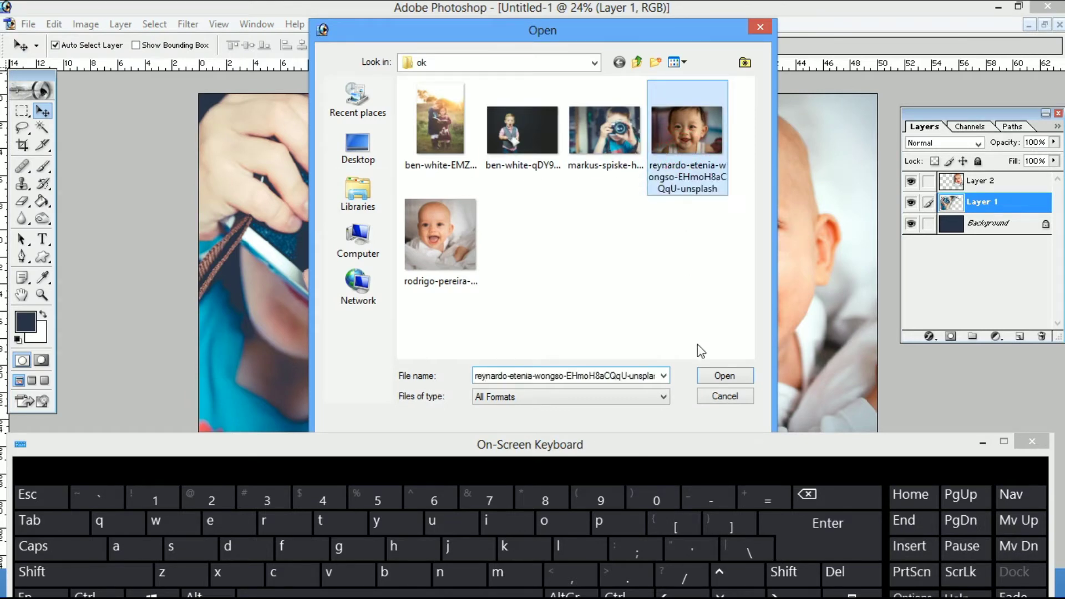
click(724, 377)
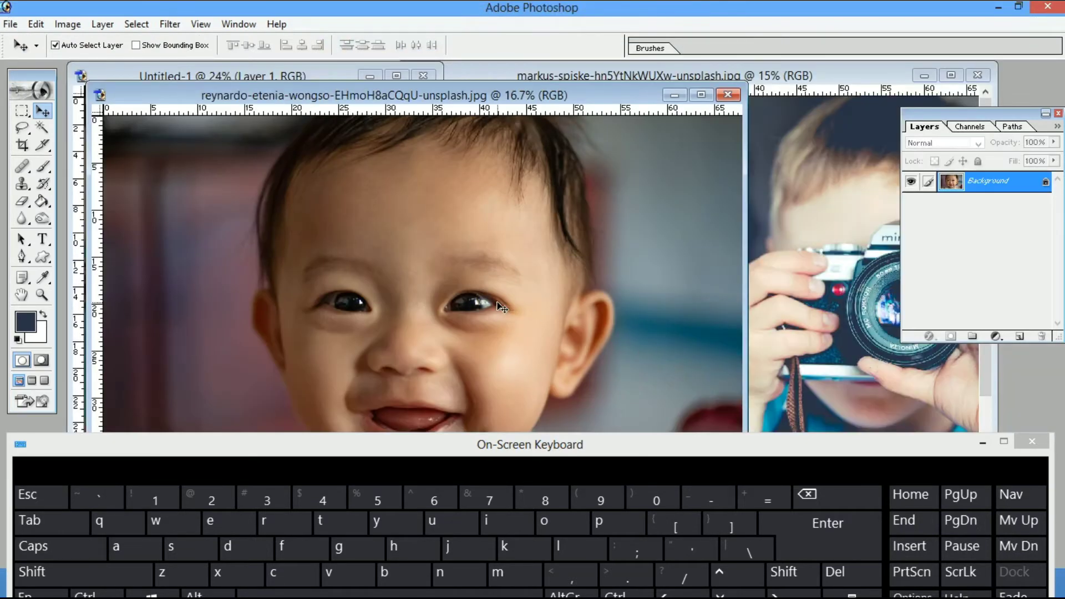
Cut the entire dark-haired toddler photo to the clipboard and close its file without saving
key(ctrl+shift+l)
key(ctrl+BackSpace)
key(ctrl+w)
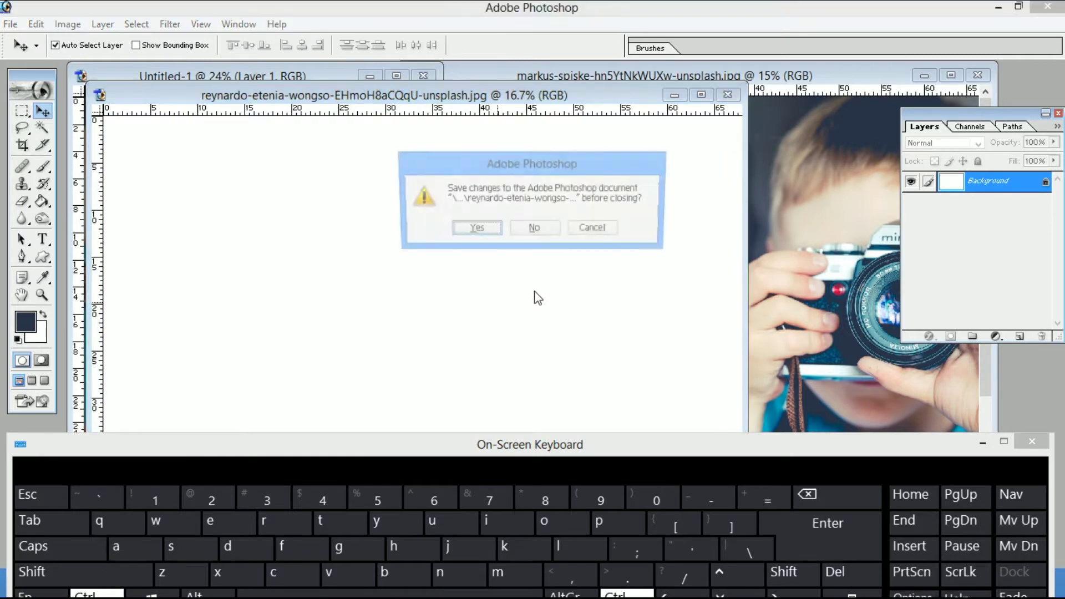
click(533, 228)
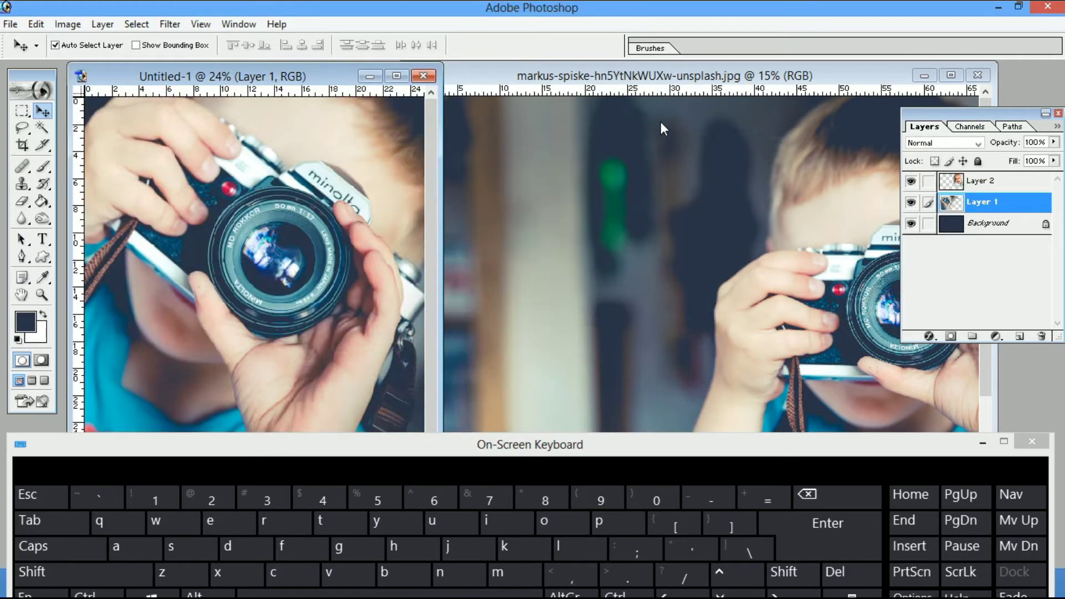
Paste the dark-haired toddler photo into Untitled-1 as a new layer above the camera boy layer
click(397, 77)
key(z)
right_click(486, 211)
click(504, 217)
key(ctrl+minus)
key(ctrl+minus)
key(ctrl+minus)
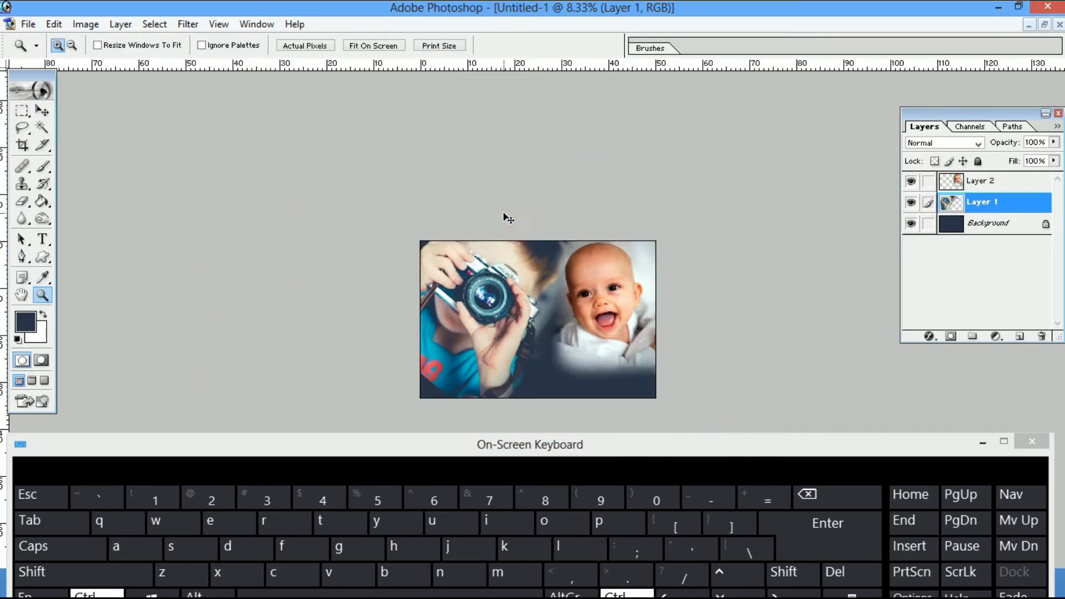
key(v)
key(ctrl+v)
Scale the toddler layer to about 37.1%, place it at the canvas's bottom centre and raise it above the baby layer
key(ctrl+t)
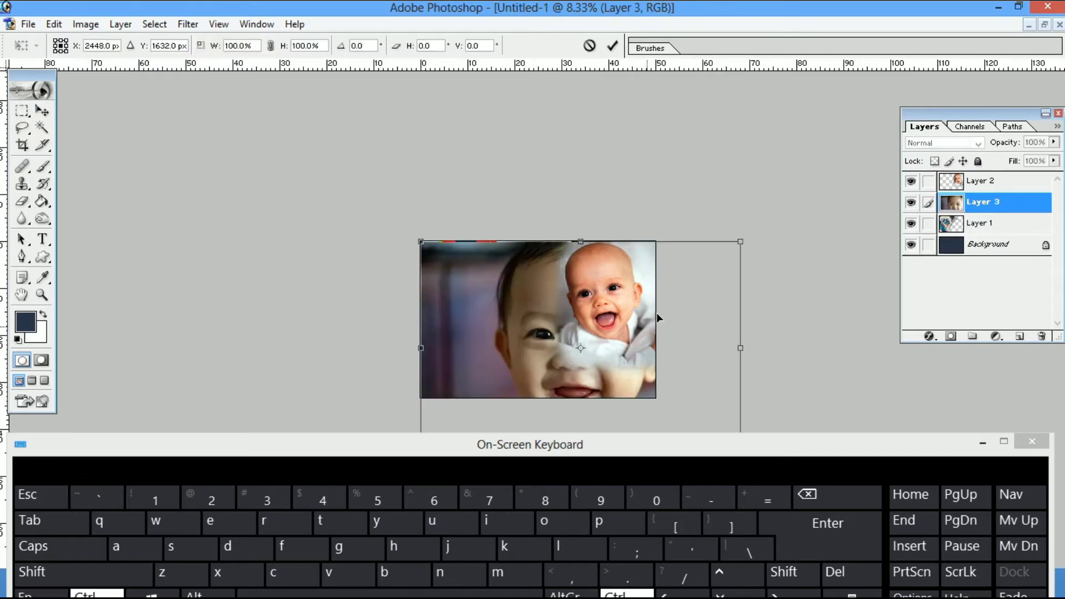
drag(744, 240, 577, 352)
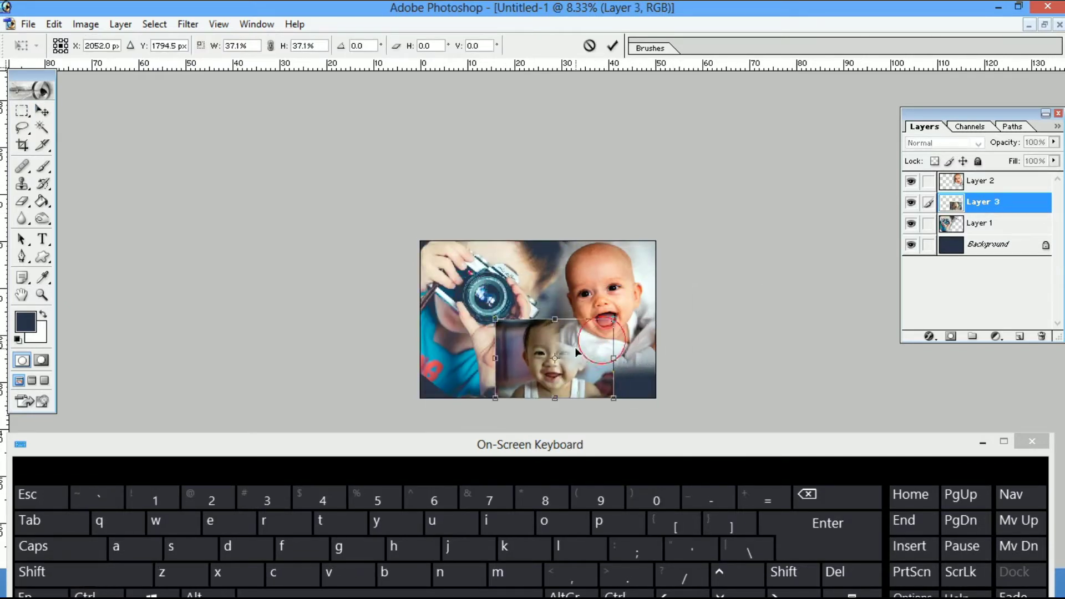
key(Return)
key(ctrl+])
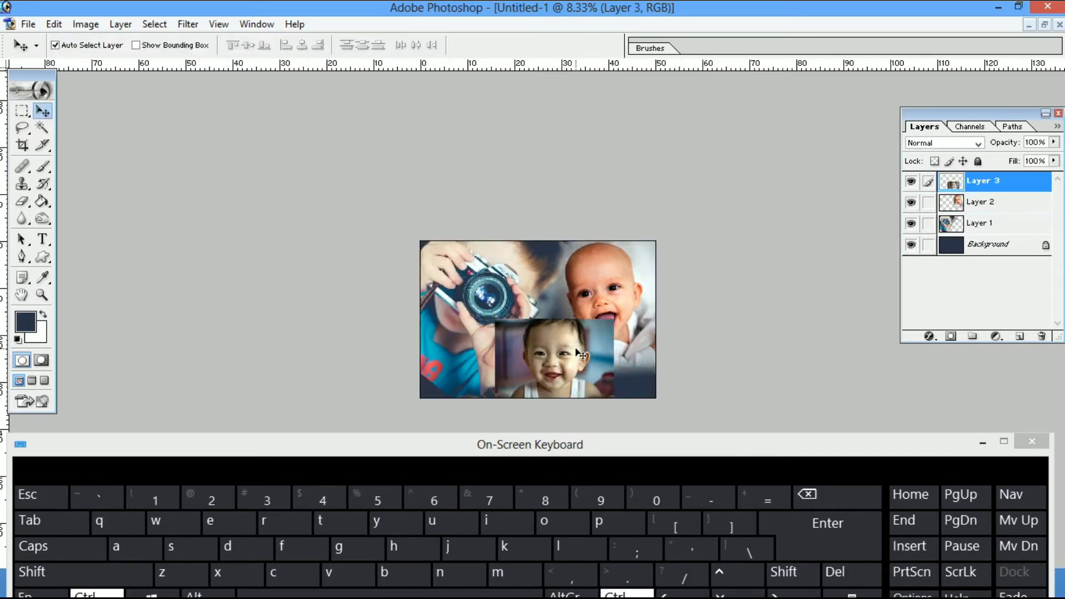
key(alt+e)
key(s)
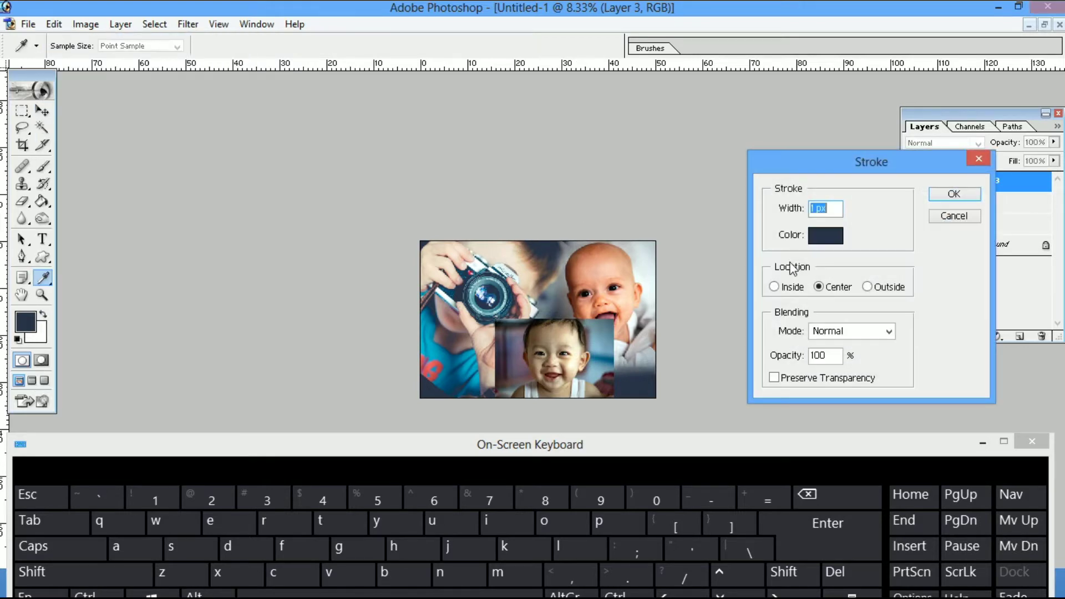
key(Escape)
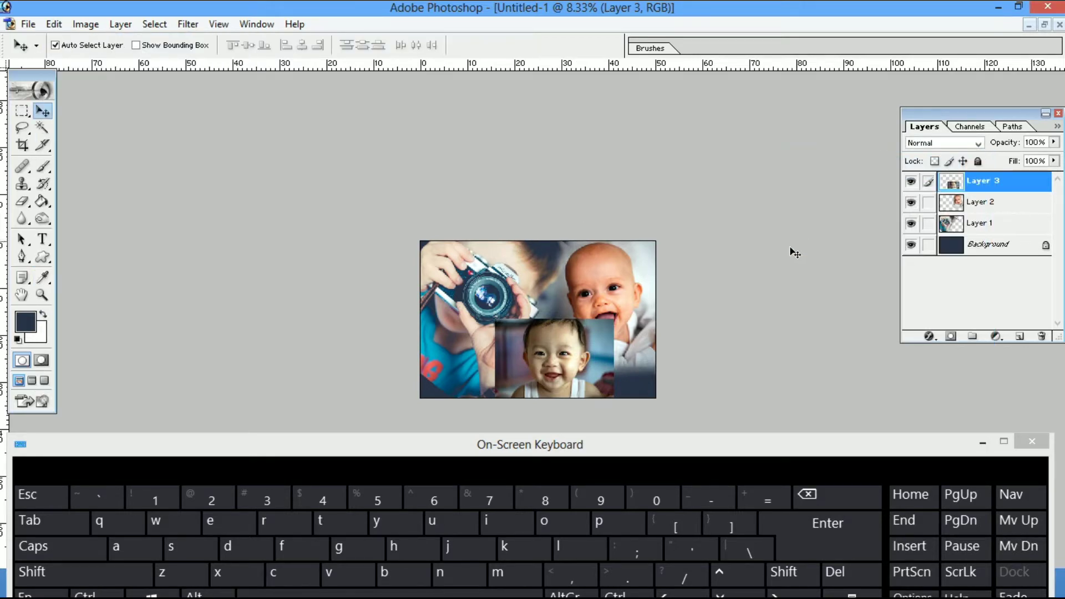
Add a 1 px near-white stroke, centred on the edge, around the dark-haired toddler photo
key(alt+e)
key(s)
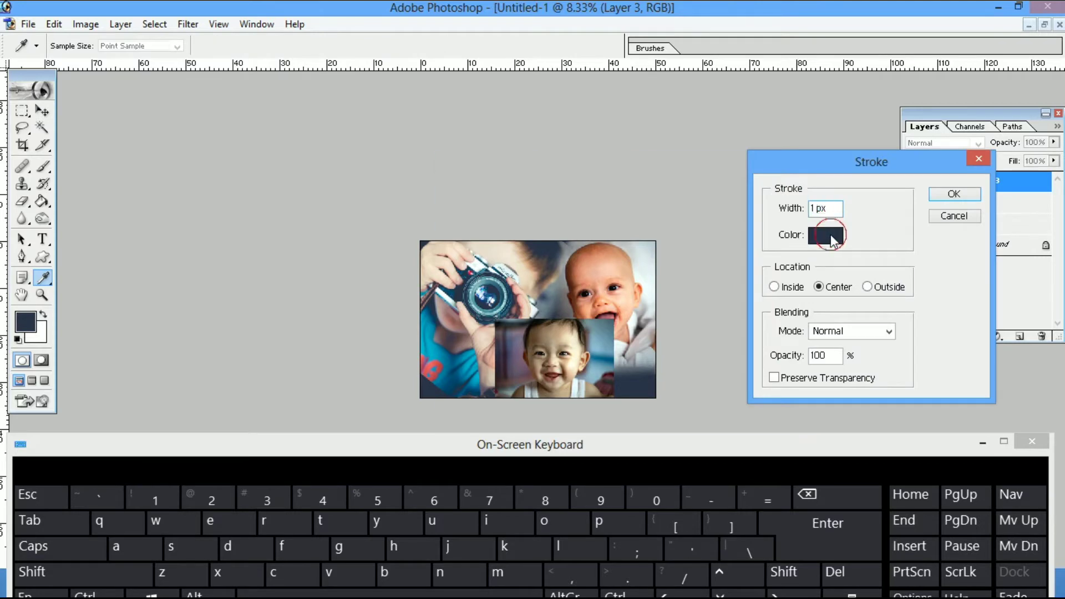
click(830, 236)
click(456, 201)
key(Return)
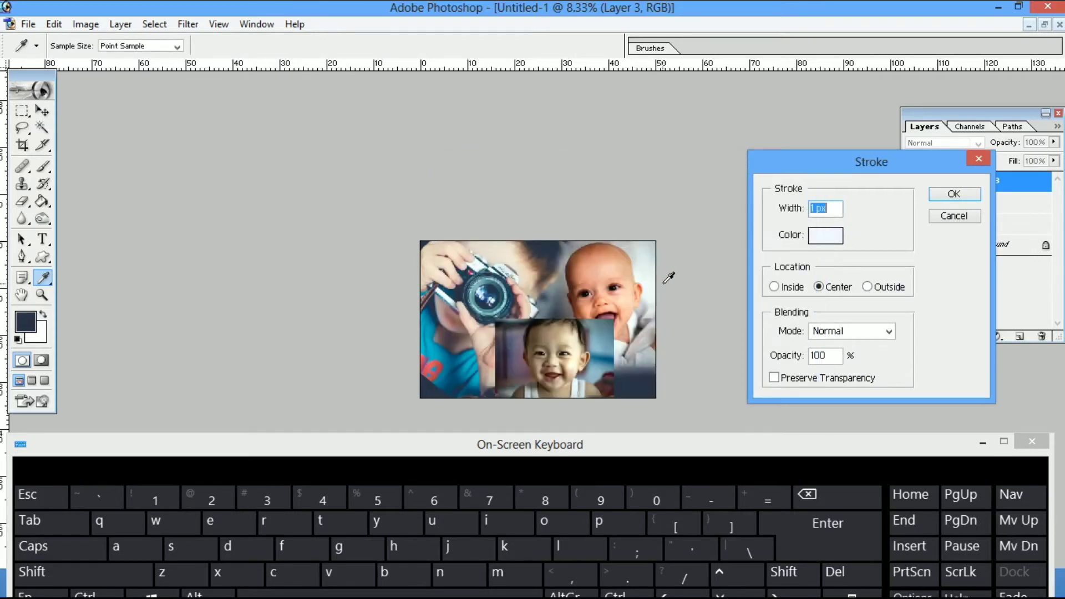
key(Return)
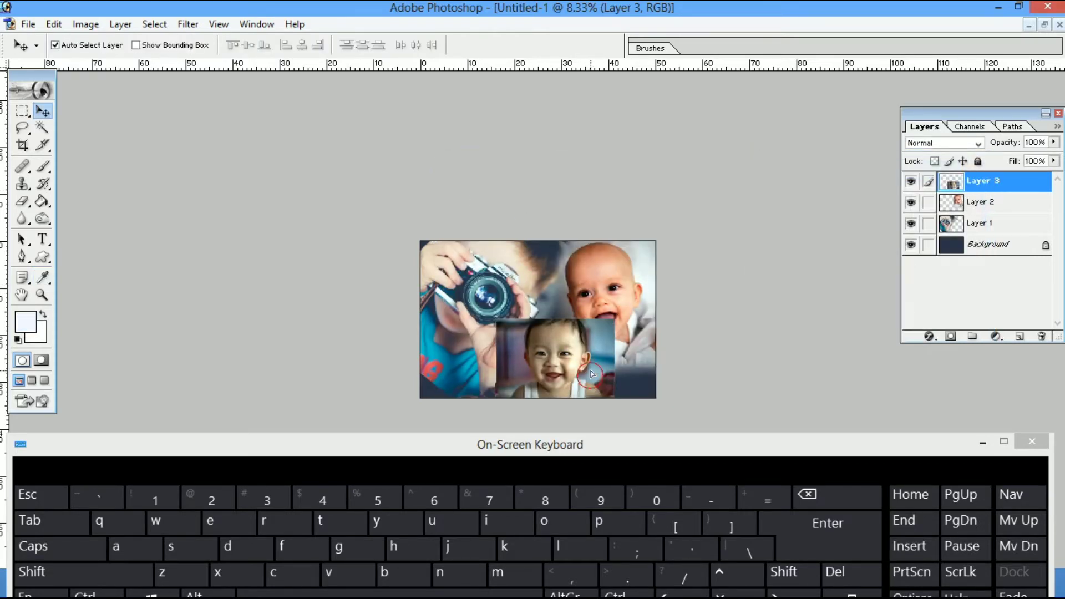
key(ctrl+t)
key(shift)
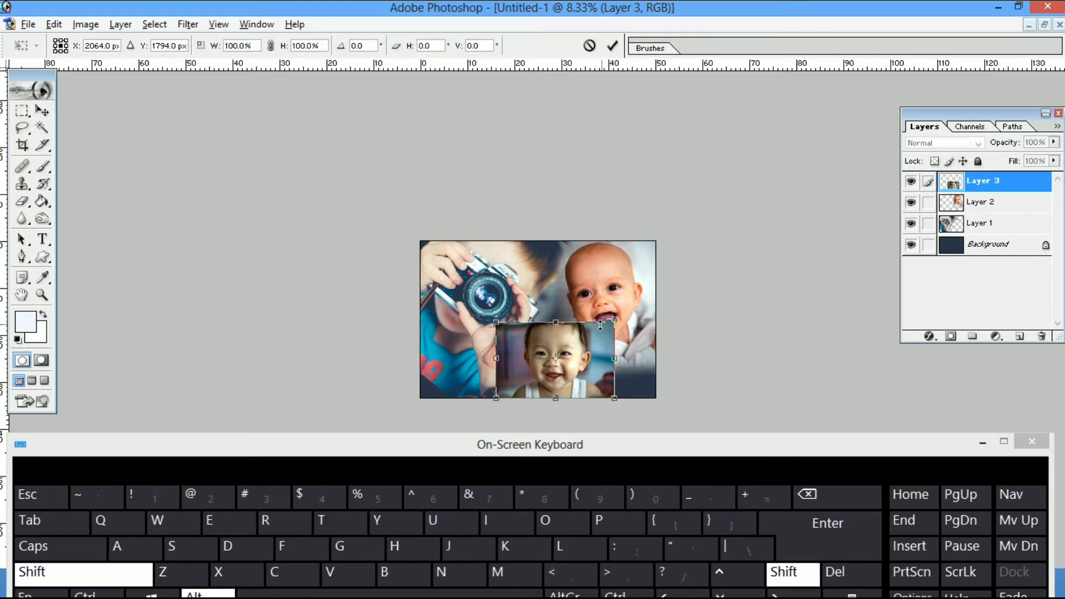
drag(600, 326, 598, 333)
key(Escape)
Scale the toddler photo to about 80%, tilt it slightly clockwise and position it near the canvas's bottom centre
key(ctrl+t)
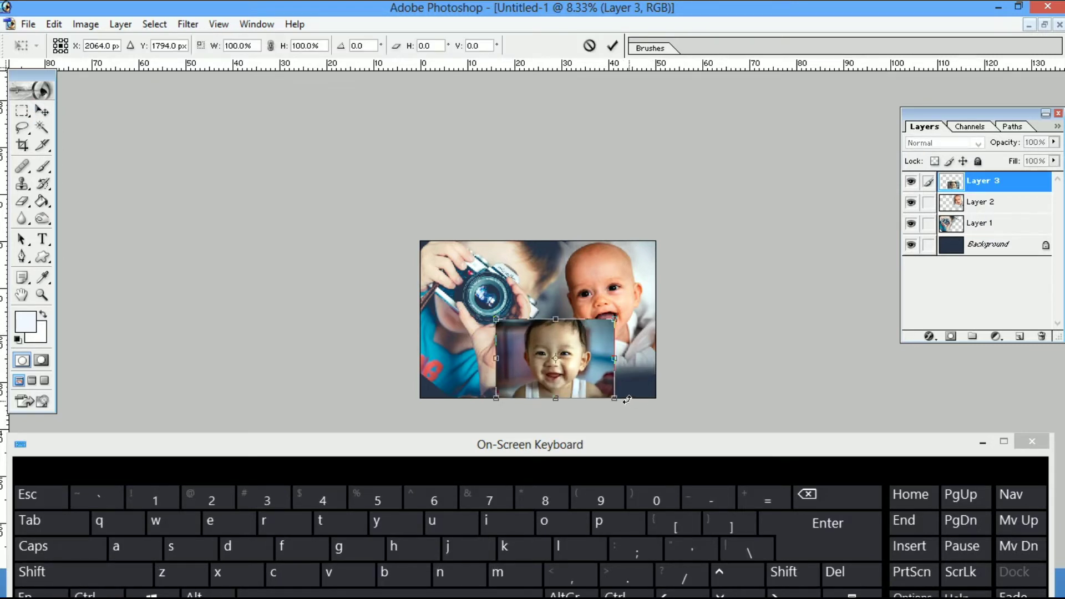
drag(615, 398, 603, 390)
drag(667, 369, 664, 396)
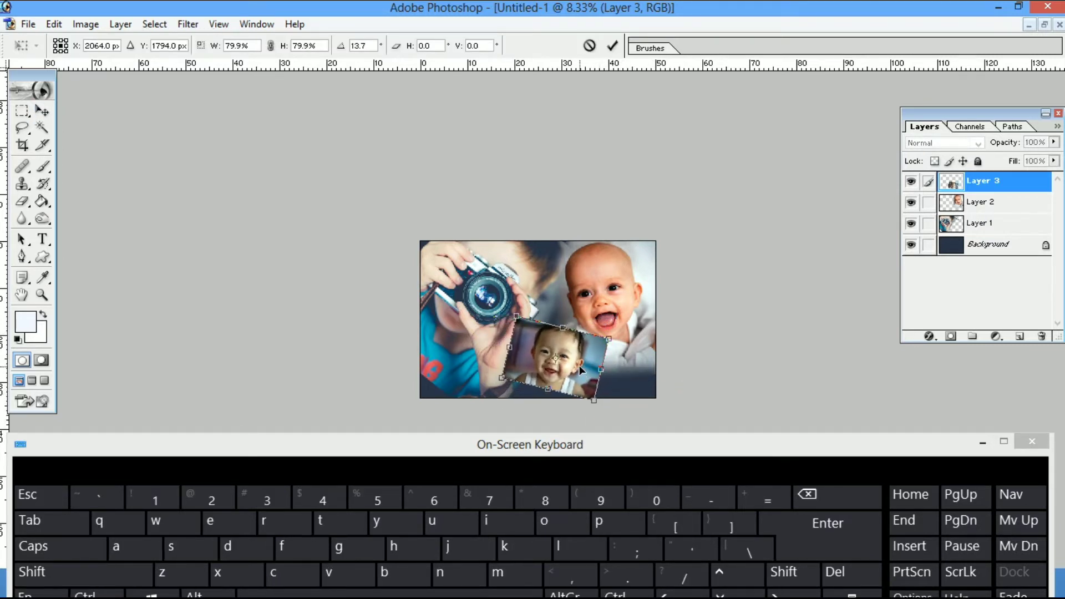
drag(580, 371, 611, 370)
drag(640, 337, 664, 321)
mouse_move(612, 350)
mouse_down()
mouse_move(634, 367)
mouse_move(687, 337)
mouse_move(548, 362)
mouse_move(630, 362)
mouse_move(596, 345)
mouse_up()
key(Return)
Move the tilted toddler photo slightly down so that it meets the canvas's bottom edge
key(z)
right_click(562, 368)
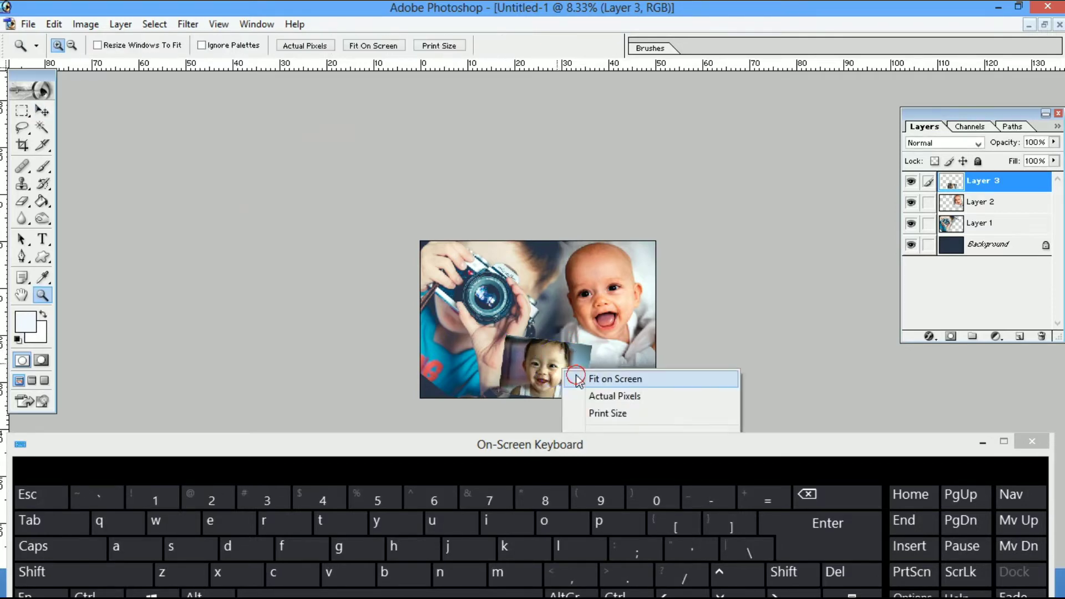
click(577, 379)
key(ctrl+minus)
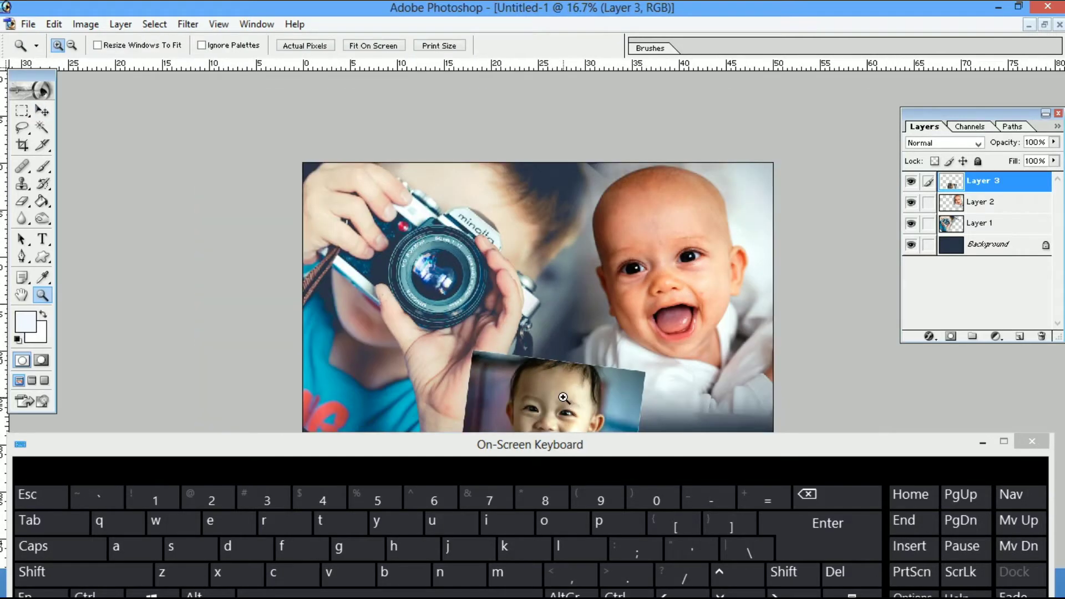
key(v)
drag(506, 446, 515, 505)
mouse_move(557, 429)
mouse_down()
mouse_move(557, 407)
mouse_move(554, 442)
mouse_up()
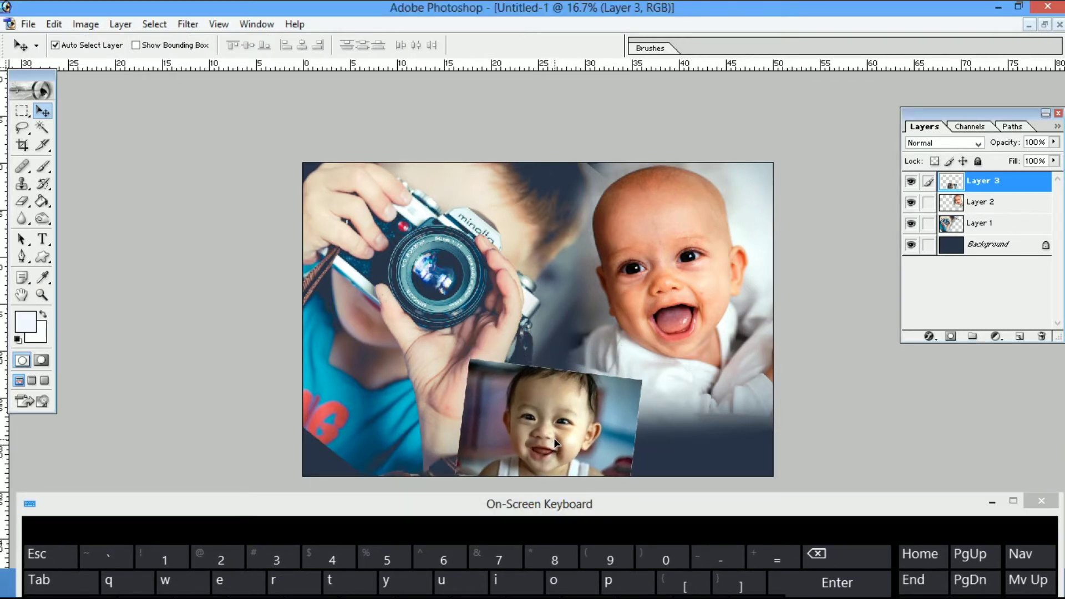
key(z)
click(559, 443)
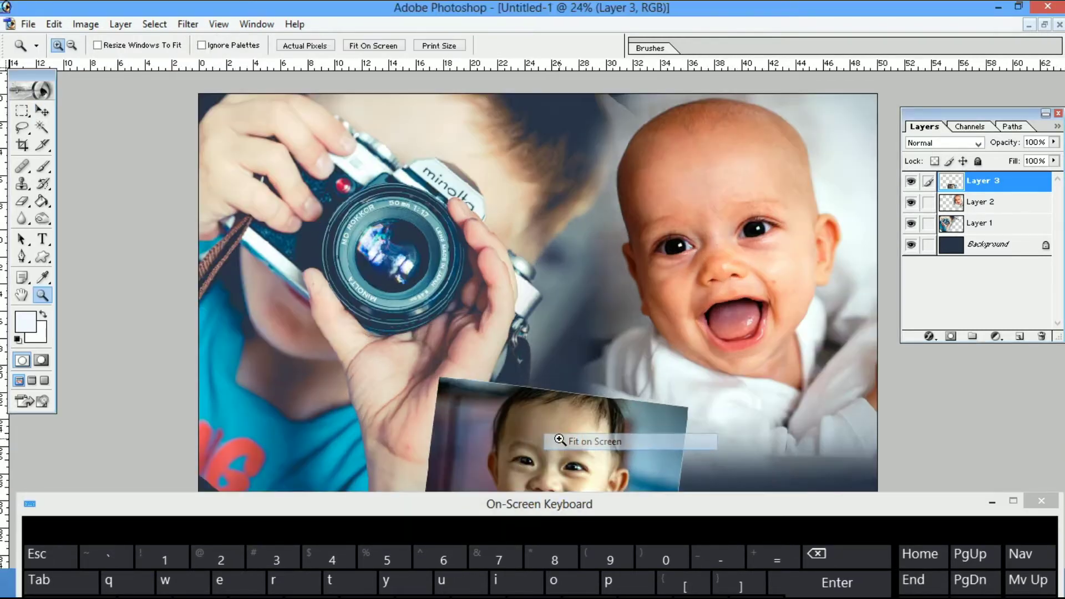
Open the photo of the boy in a grey vest holding a book and fit it to the window
click(37, 26)
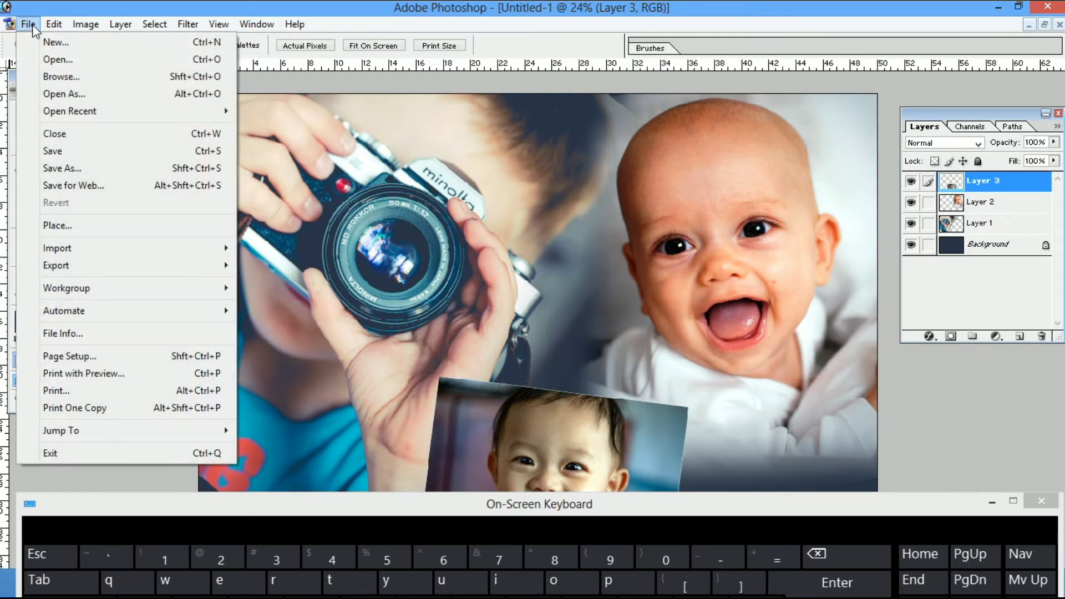
click(63, 63)
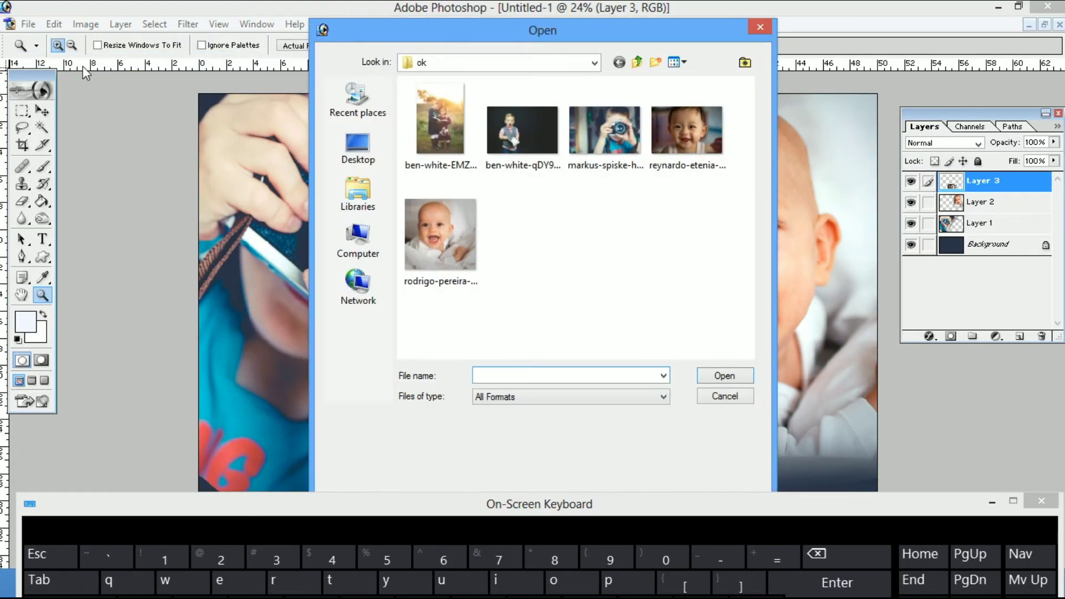
click(528, 136)
click(723, 376)
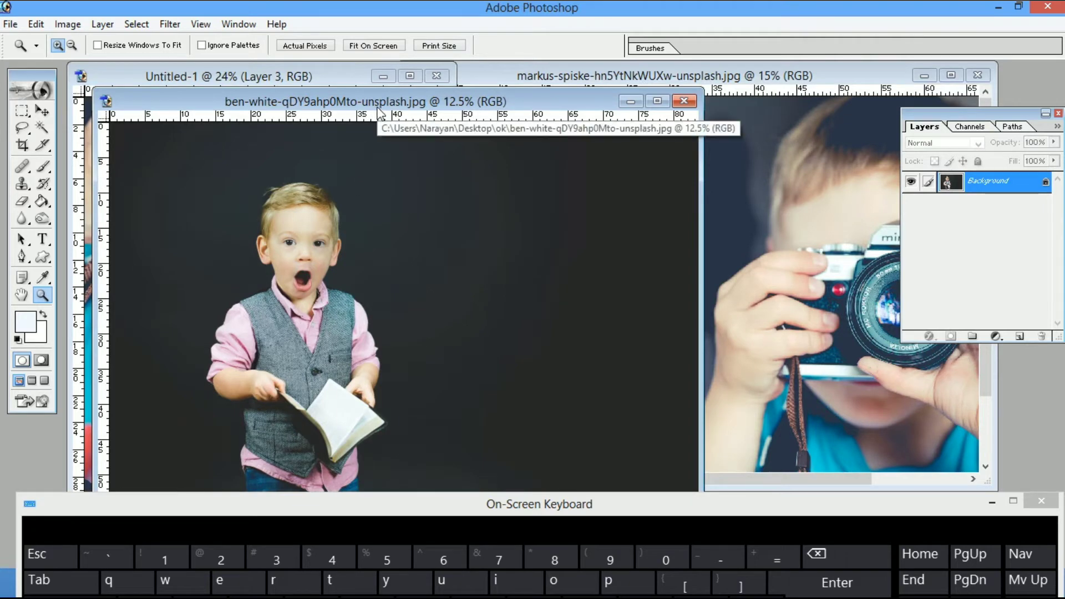
double_click(325, 103)
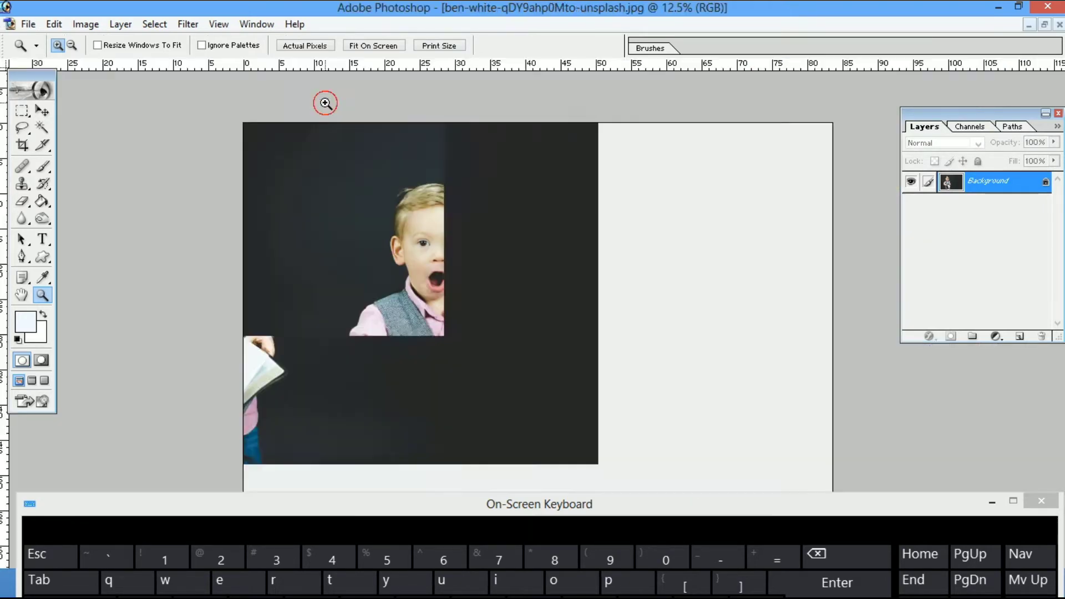
right_click(418, 246)
click(437, 259)
right_click(446, 346)
click(464, 357)
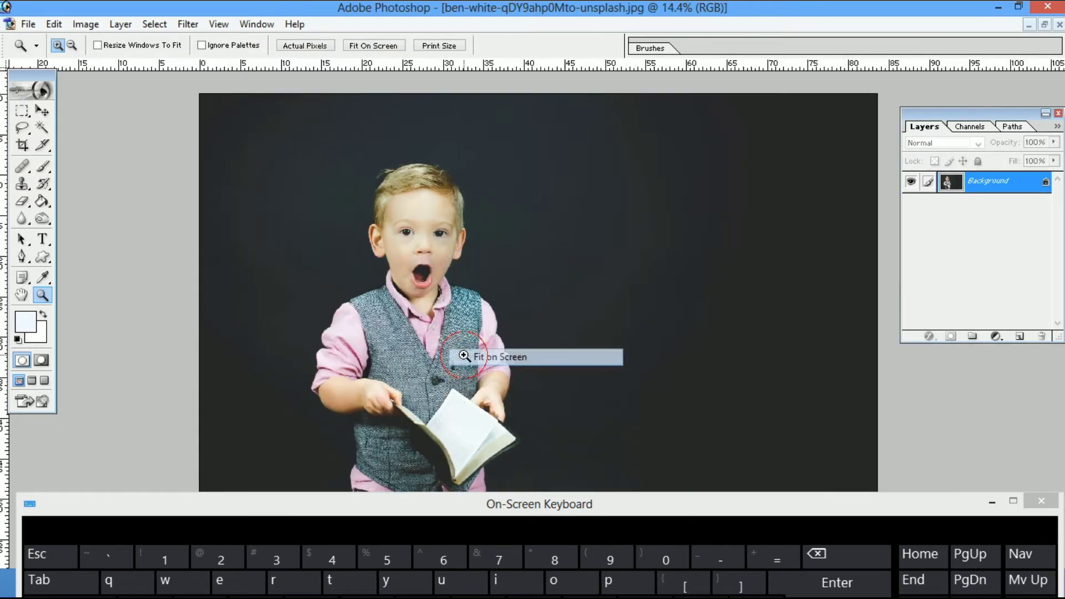
Cut the entire book boy photo to the clipboard and close its file without saving
key(ctrl+a)
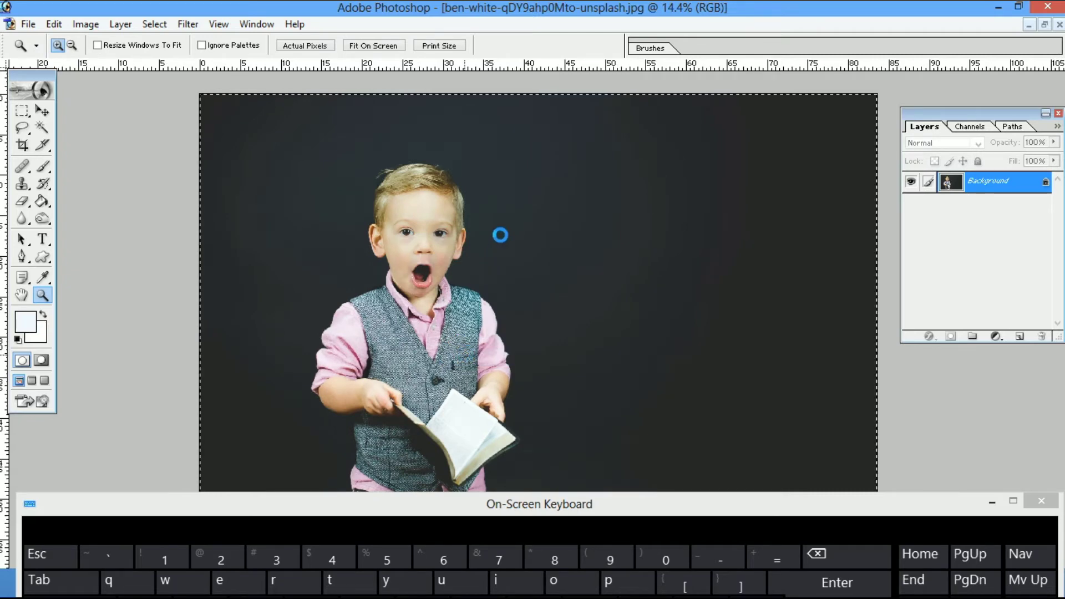
key(ctrl+x)
key(ctrl+w)
click(536, 232)
Shift the toddler photo slightly right and up in Untitled-1 and enlarge it a little
right_click(468, 298)
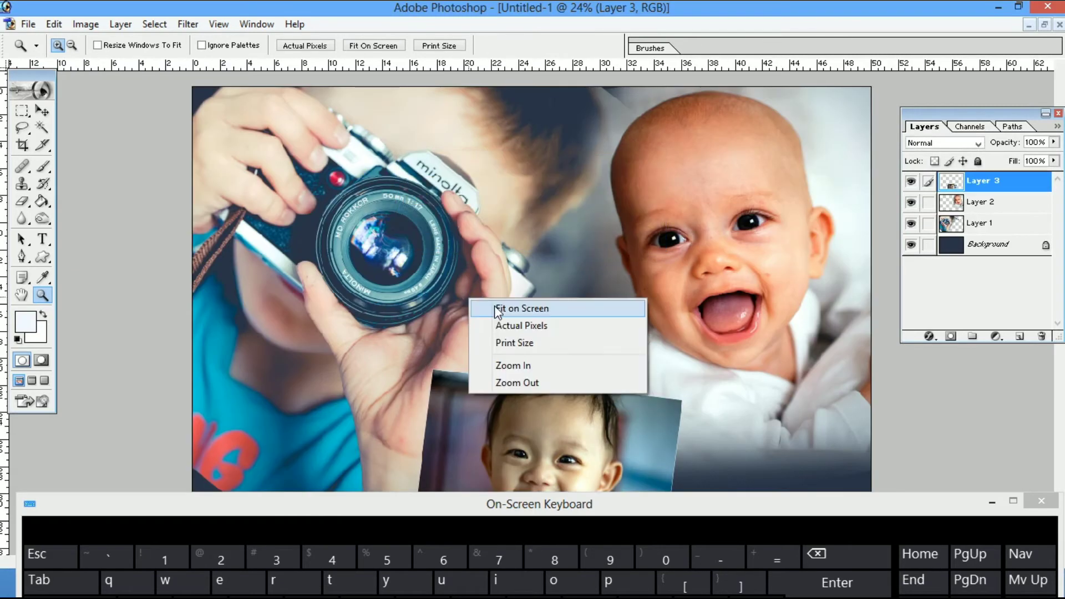
click(497, 308)
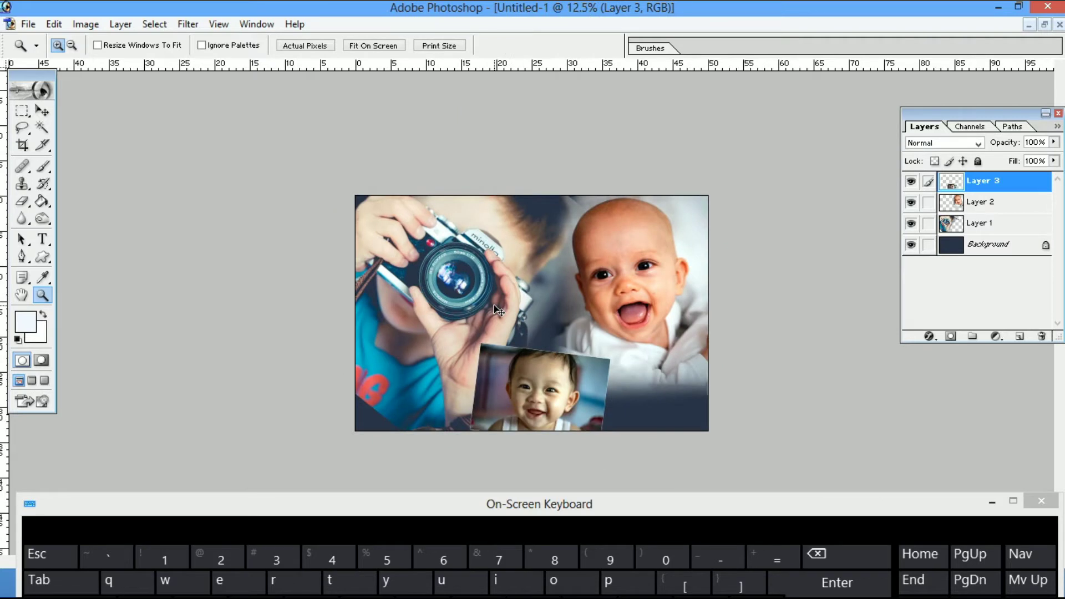
key(v)
drag(596, 384, 618, 378)
key(ctrl+t)
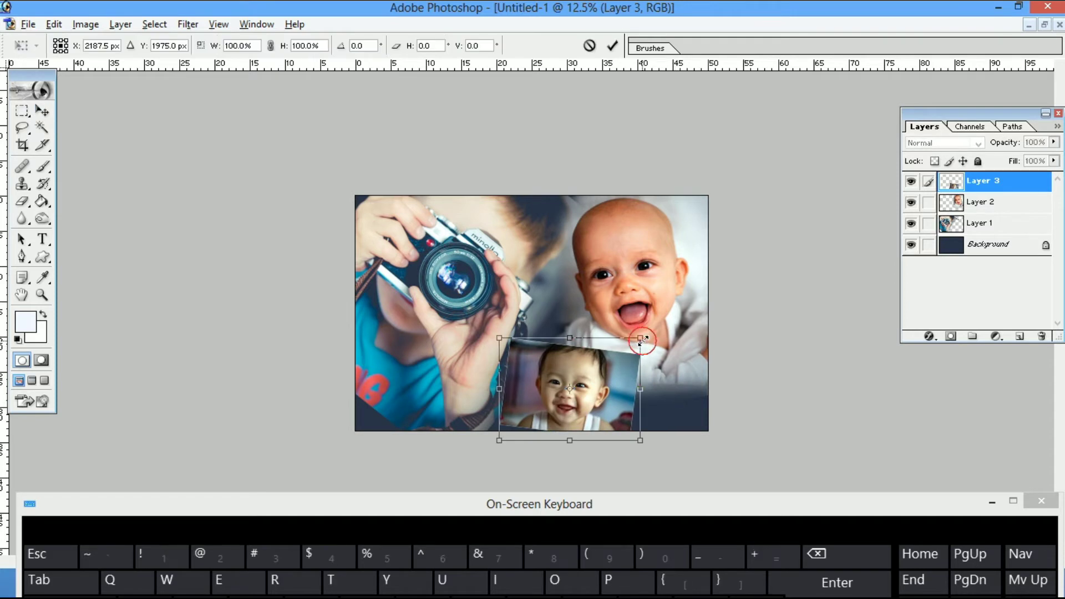
drag(643, 341, 649, 336)
drag(748, 350, 747, 344)
double_click(589, 391)
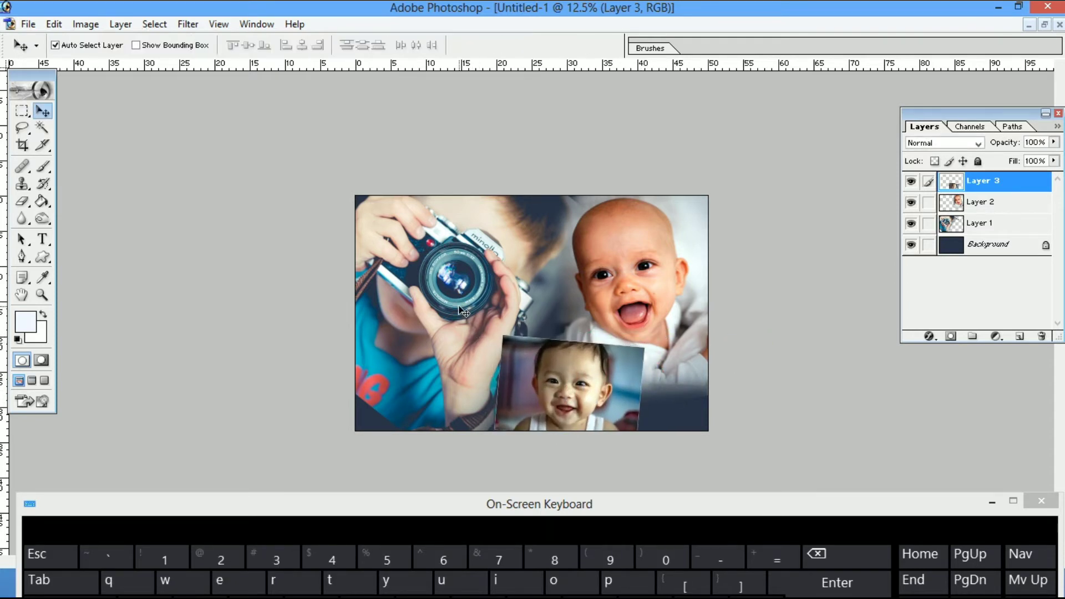
Set the camera boy layer's opacity to 60% and paste the book boy photo above it as a new layer
drag(459, 311, 469, 311)
key(6)
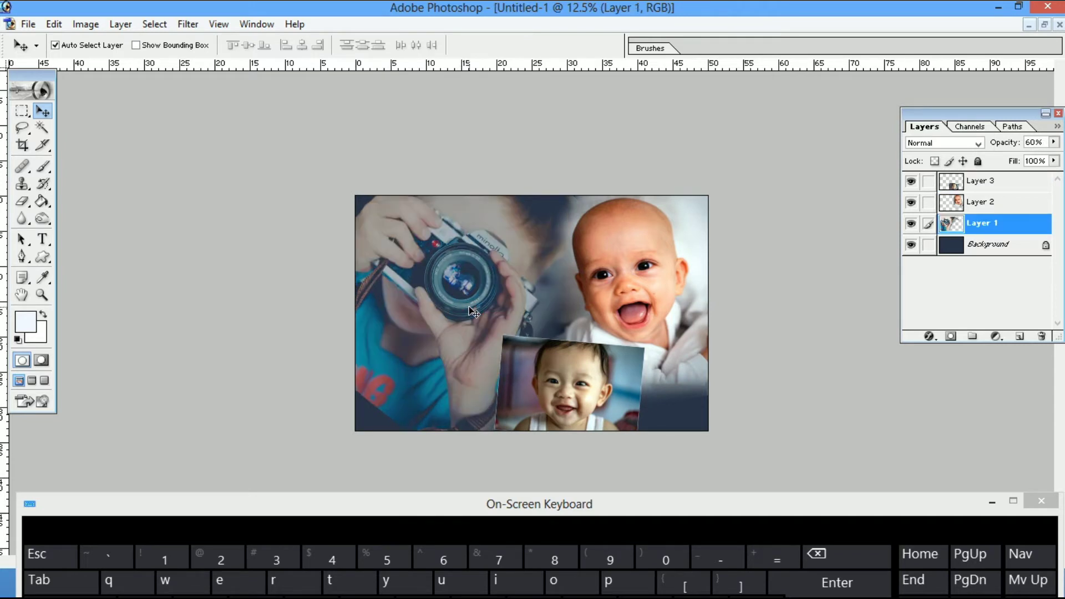
key(ctrl+v)
Scale the book boy photo to about 31% and place it on the canvas's lower left, beside the toddler photo
key(ctrl+t)
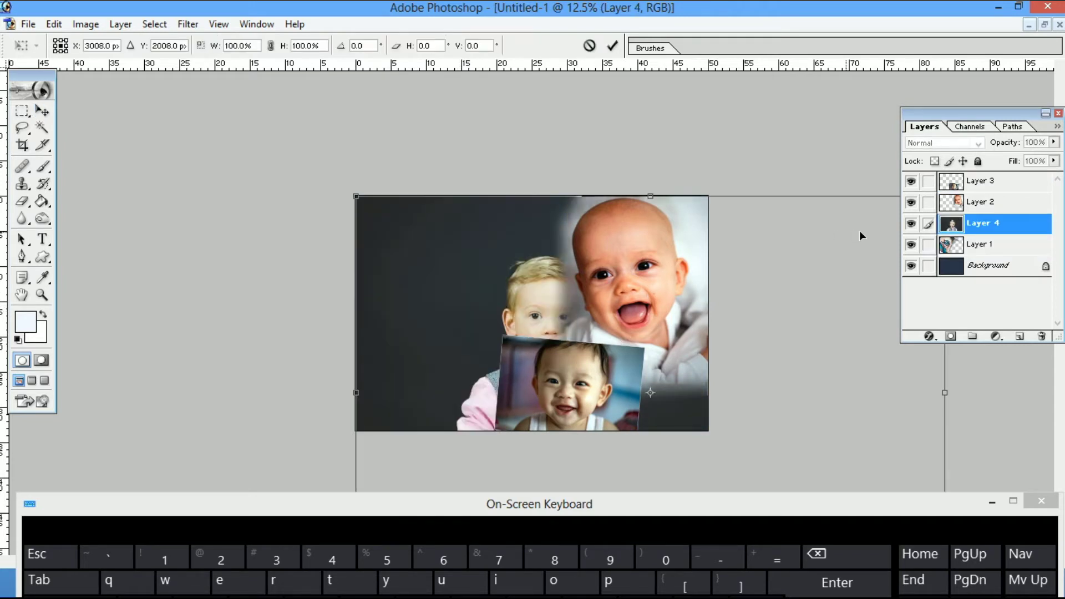
drag(355, 197, 558, 332)
drag(657, 417, 467, 378)
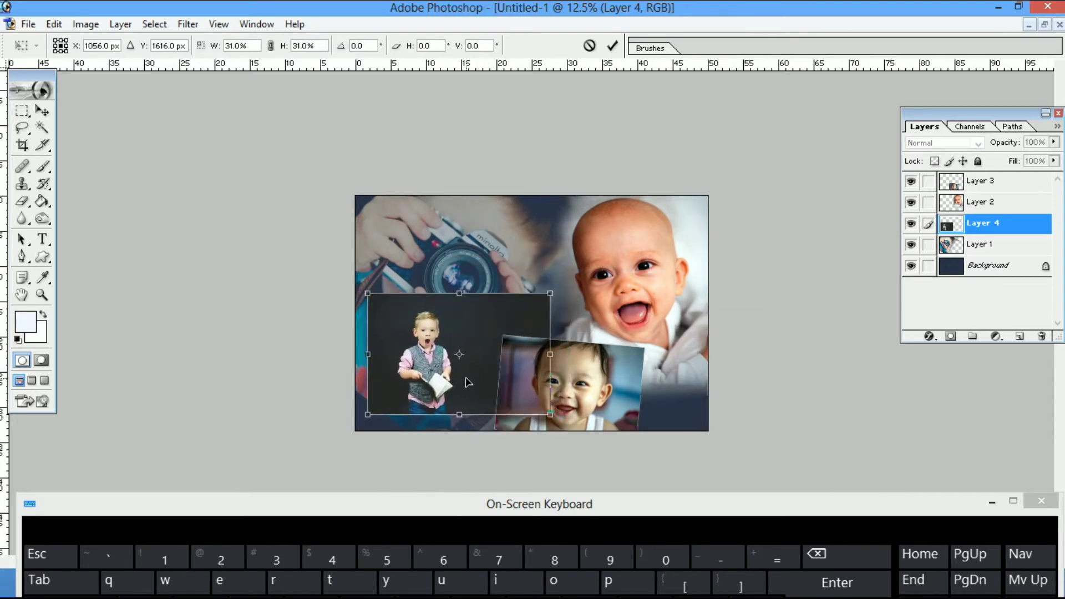
key(Return)
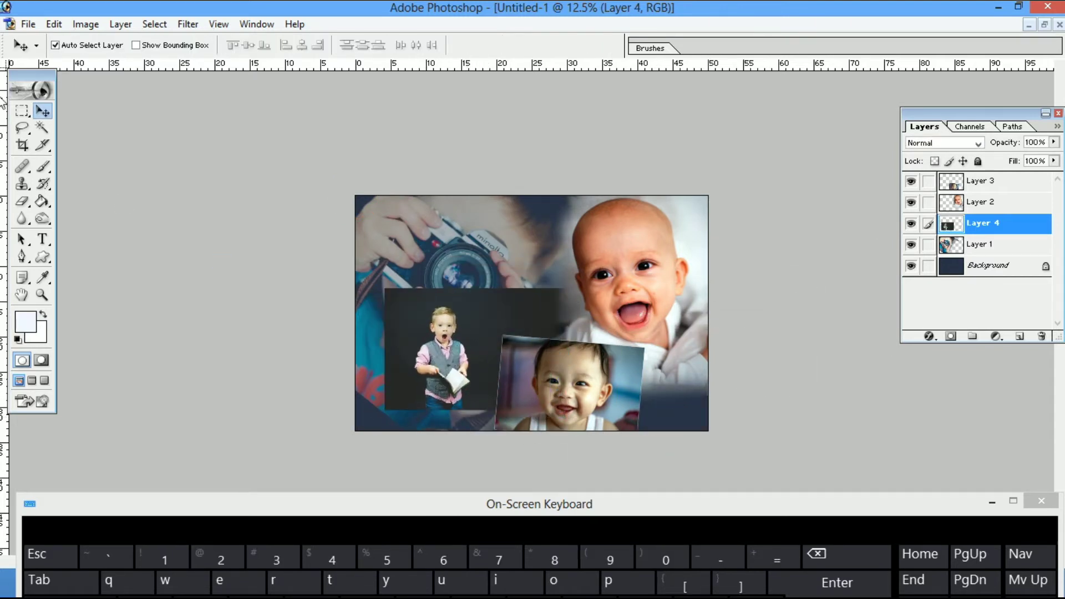
Select the dark background around the book boy with the Magic Wand at tolerance 32 and subtract his arm and vest with the Lasso
click(44, 133)
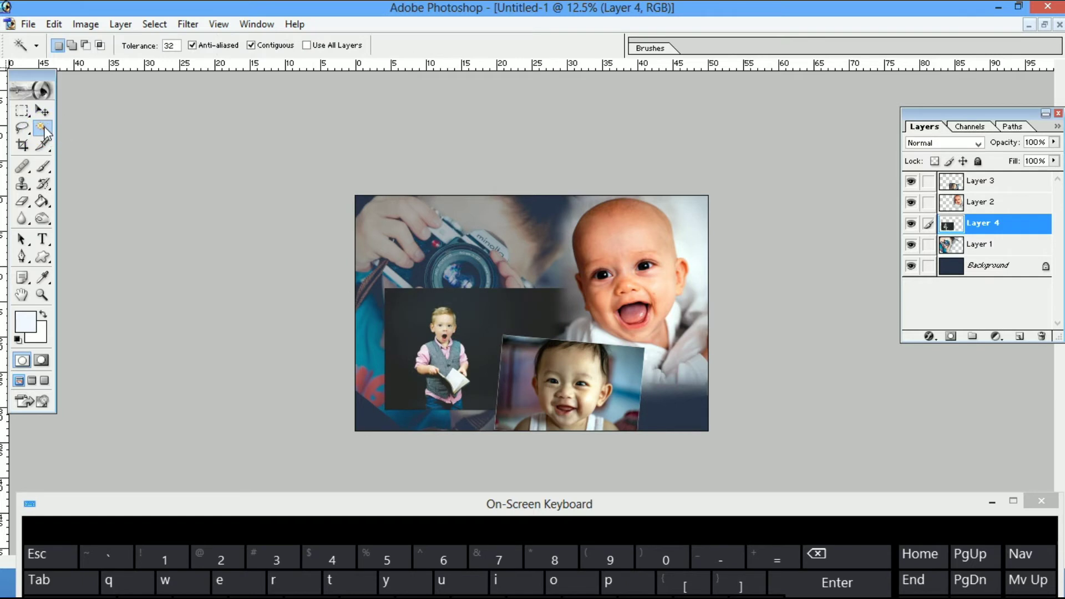
click(45, 126)
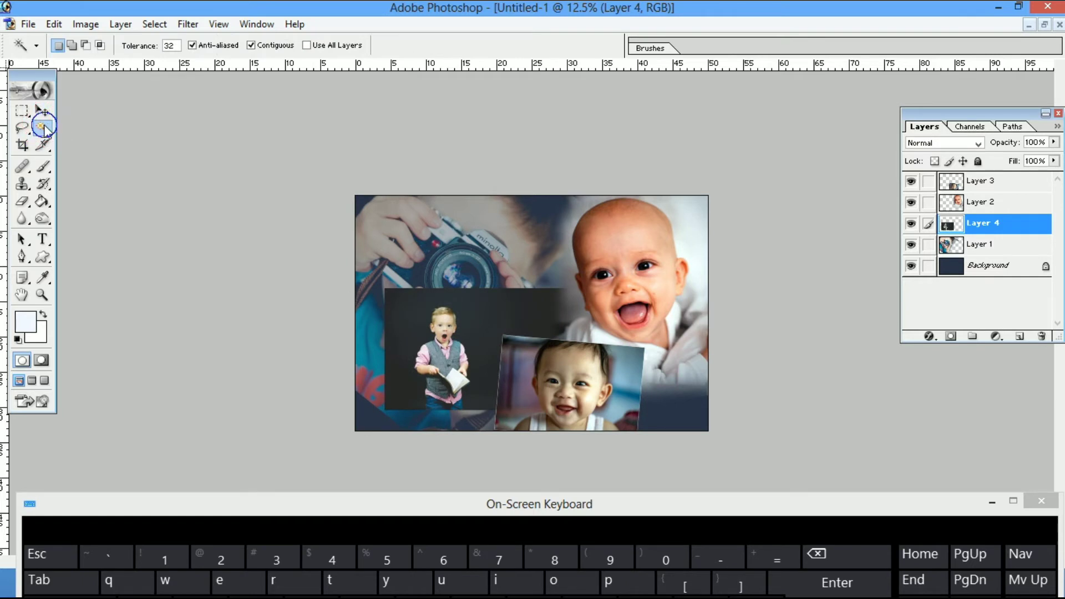
click(411, 324)
key(z)
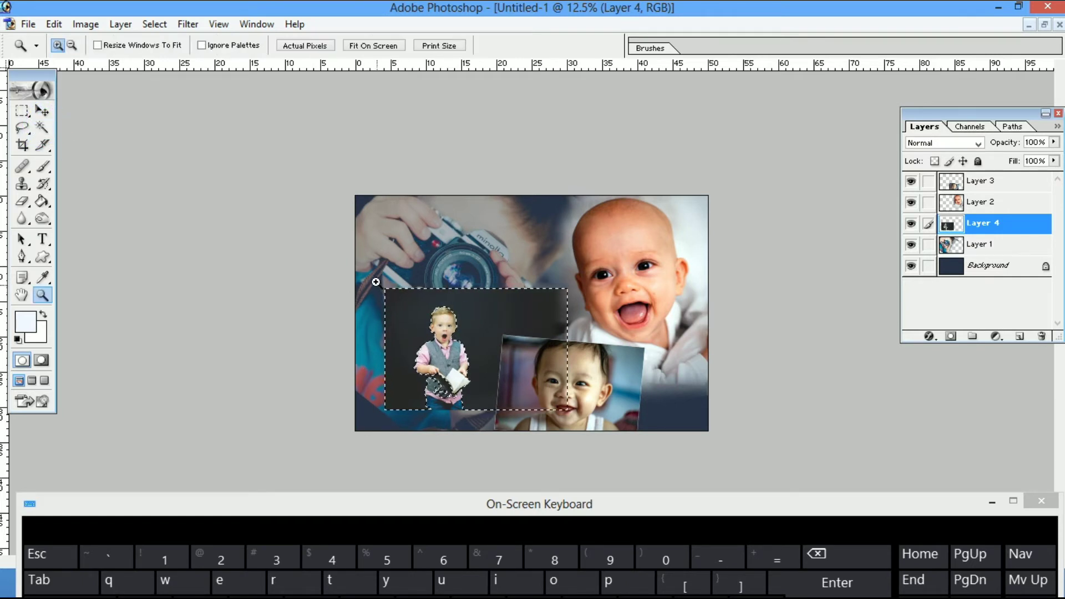
drag(373, 273, 617, 441)
key(l)
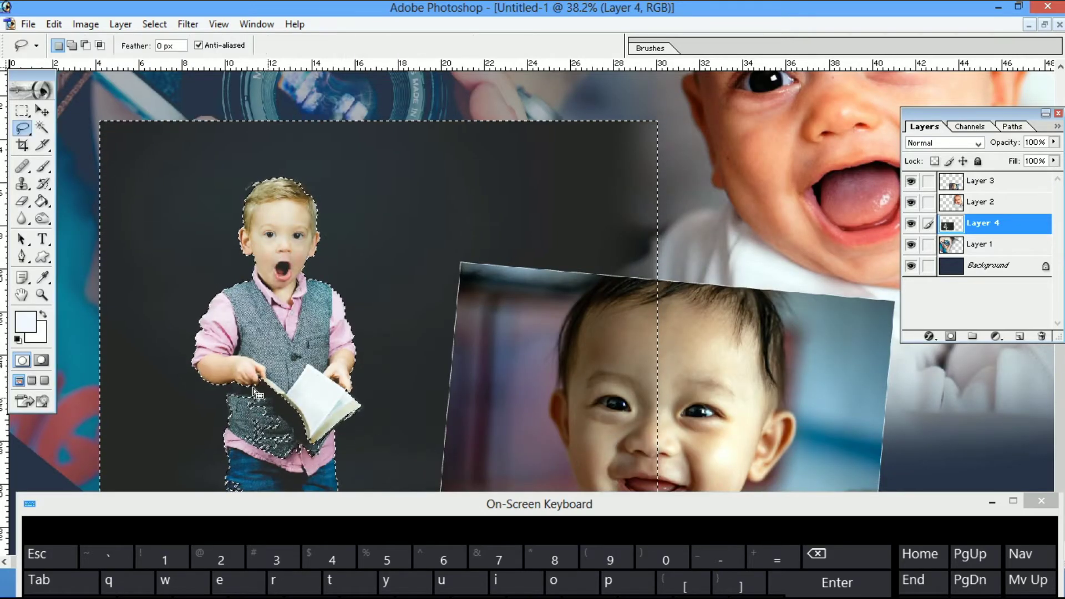
drag(240, 336, 187, 339)
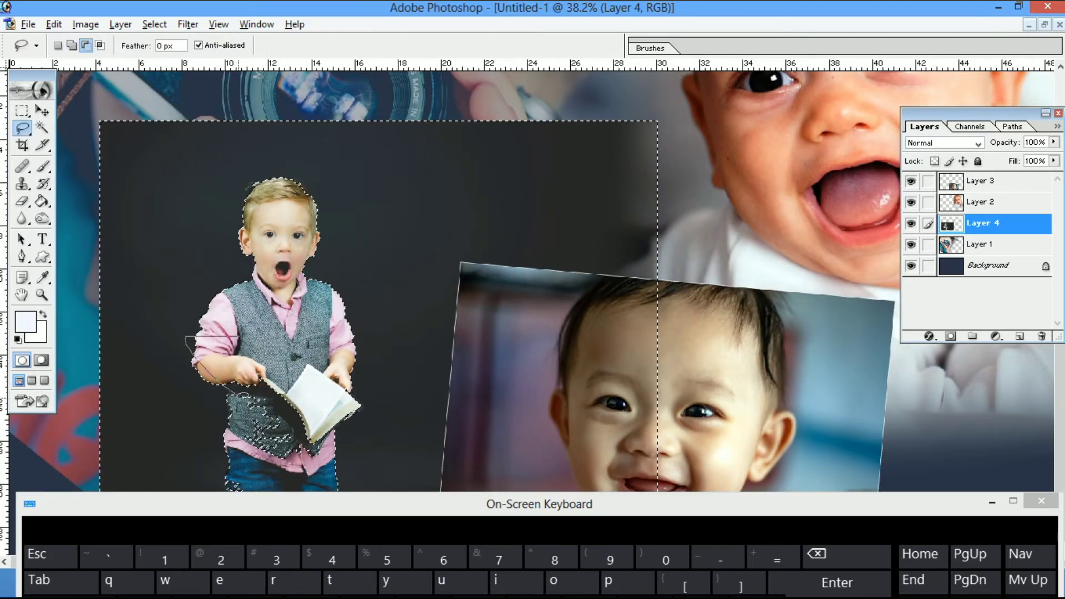
mouse_move(238, 396)
mouse_down()
mouse_move(344, 410)
mouse_move(239, 362)
mouse_up()
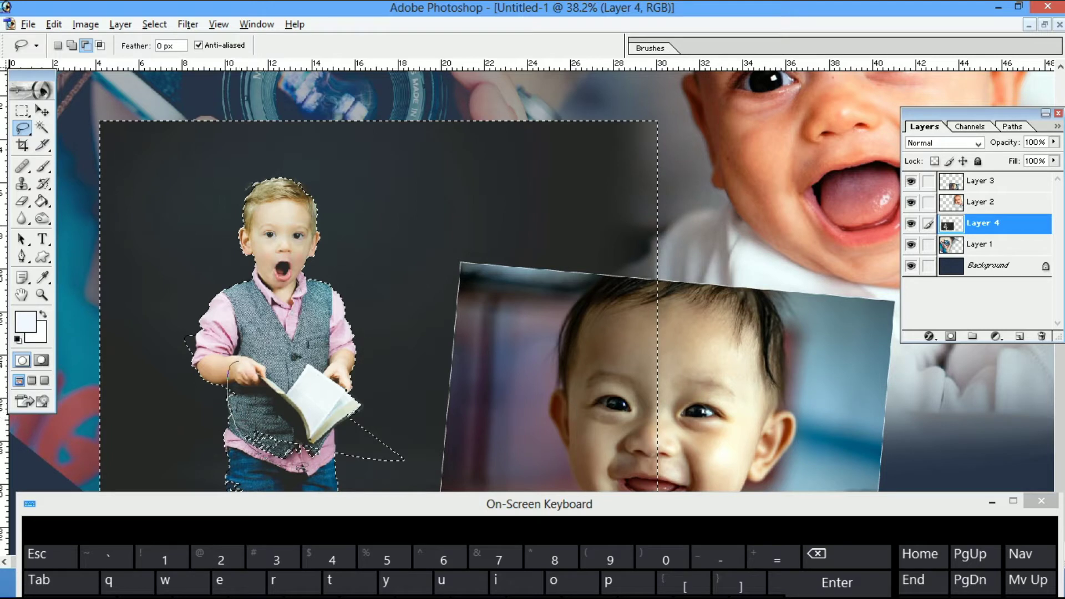
drag(323, 431, 311, 384)
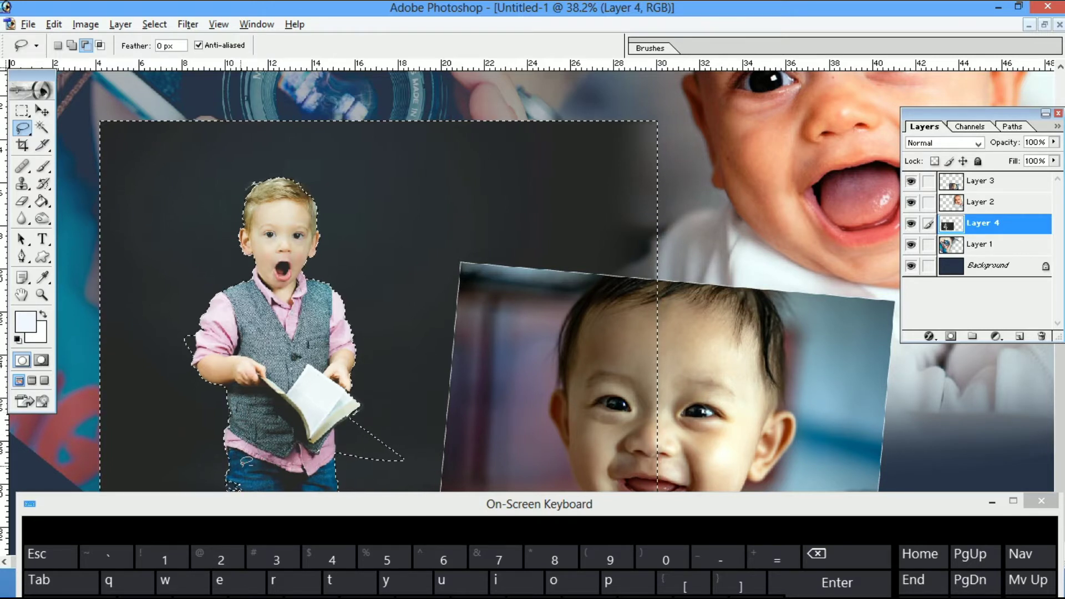
Feather the background selection by 2 pixels, delete the dark background around the book boy and deselect
key(ctrl+alt+d)
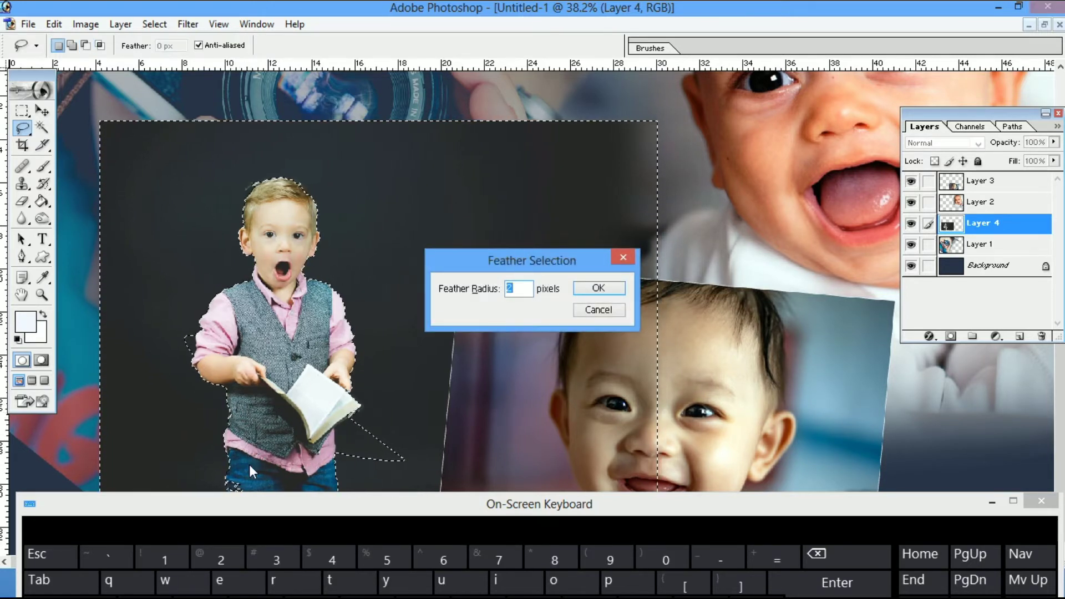
key(Return)
key(Delete)
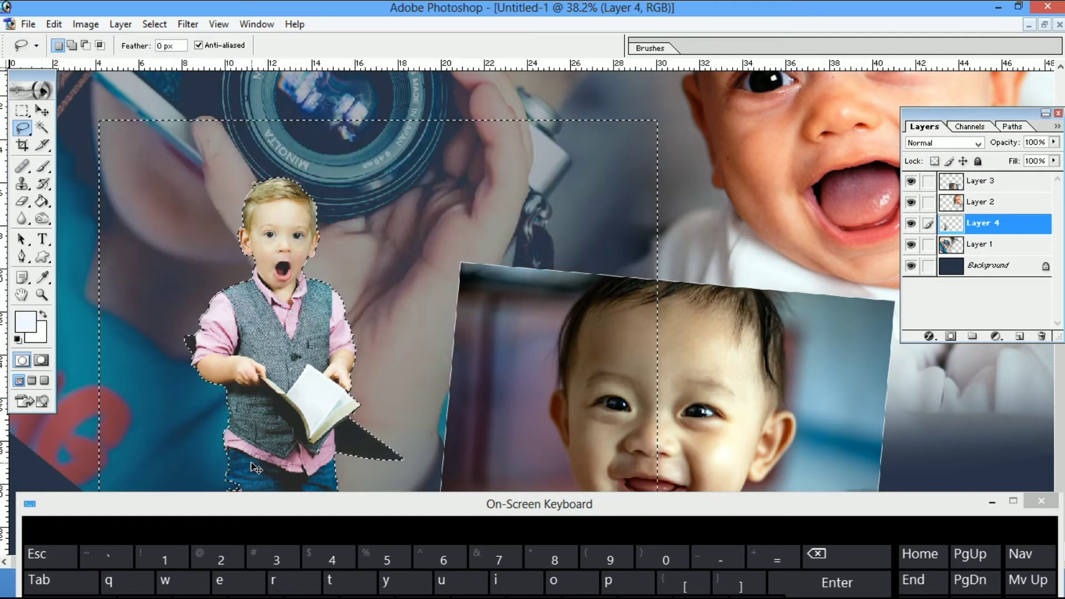
key(ctrl+d)
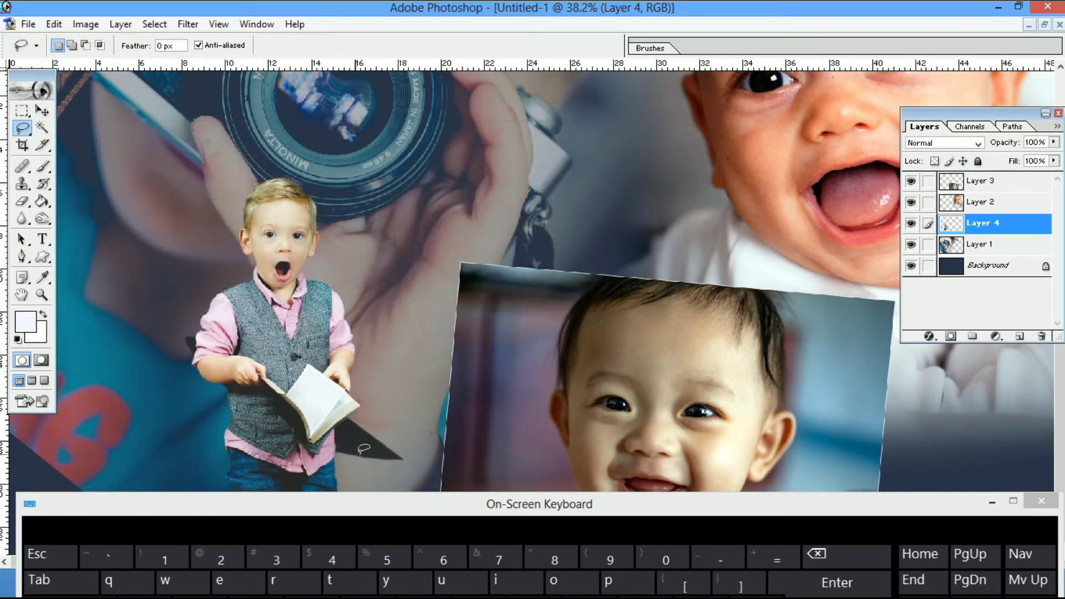
key(v)
key(w)
click(365, 454)
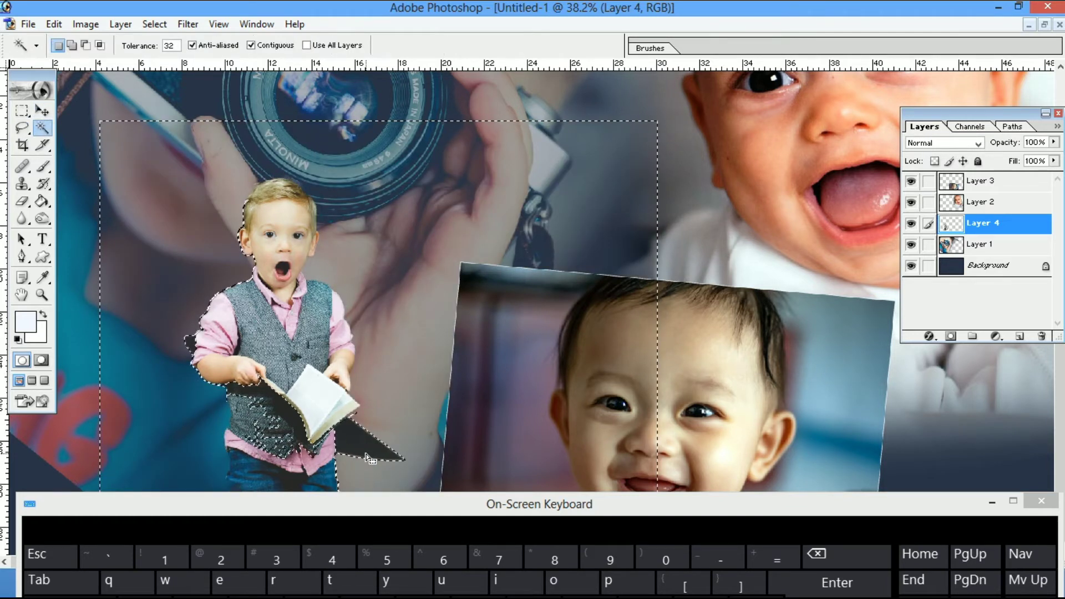
key(ctrl+d)
Erase the leftover dark fragment outside the book boy's sleeve on the left with an Eraser brush reduced to 50 px
key(z)
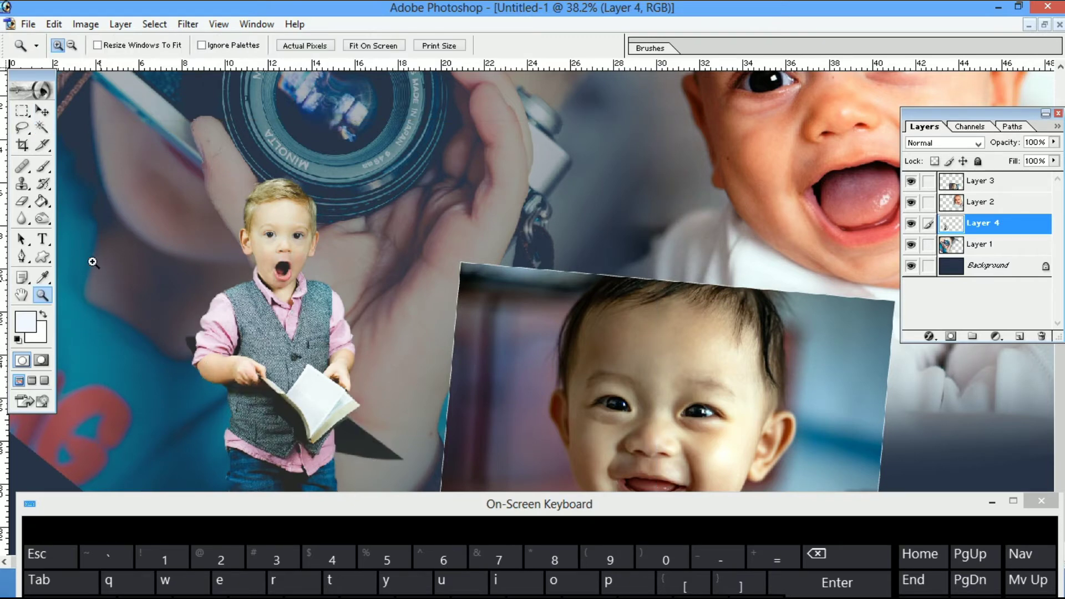
drag(90, 247, 446, 505)
key(e)
key(bracketleft)
key(bracketleft)
key(bracketleft)
key(bracketleft)
key(bracketleft)
key(bracketleft)
key(bracketleft)
key(bracketleft)
key(bracketleft)
key(bracketleft)
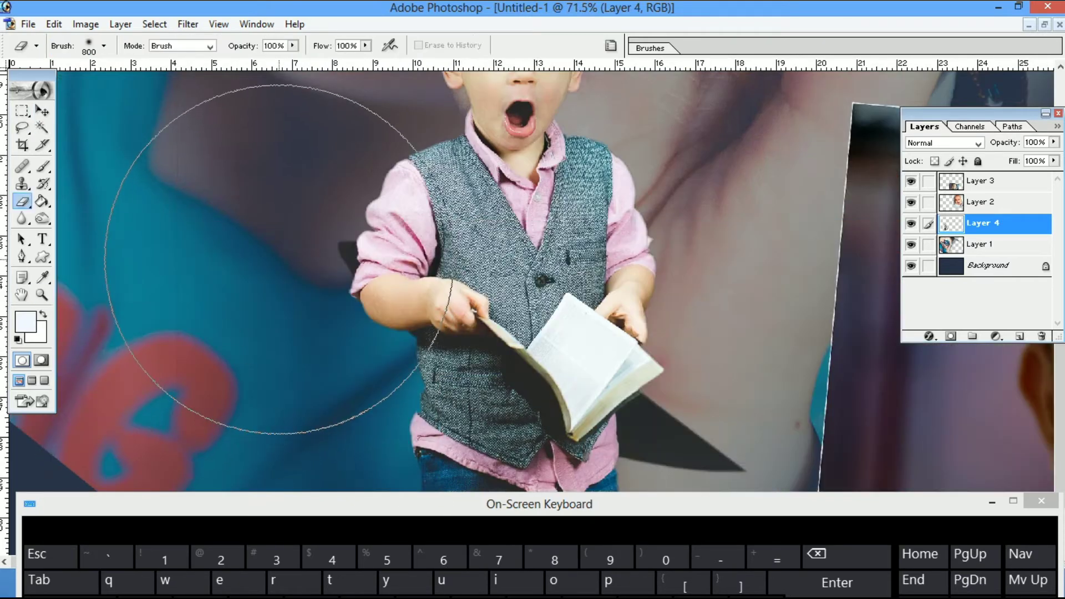
key(bracketleft)
key(bracketleft)
key(bracketleft)
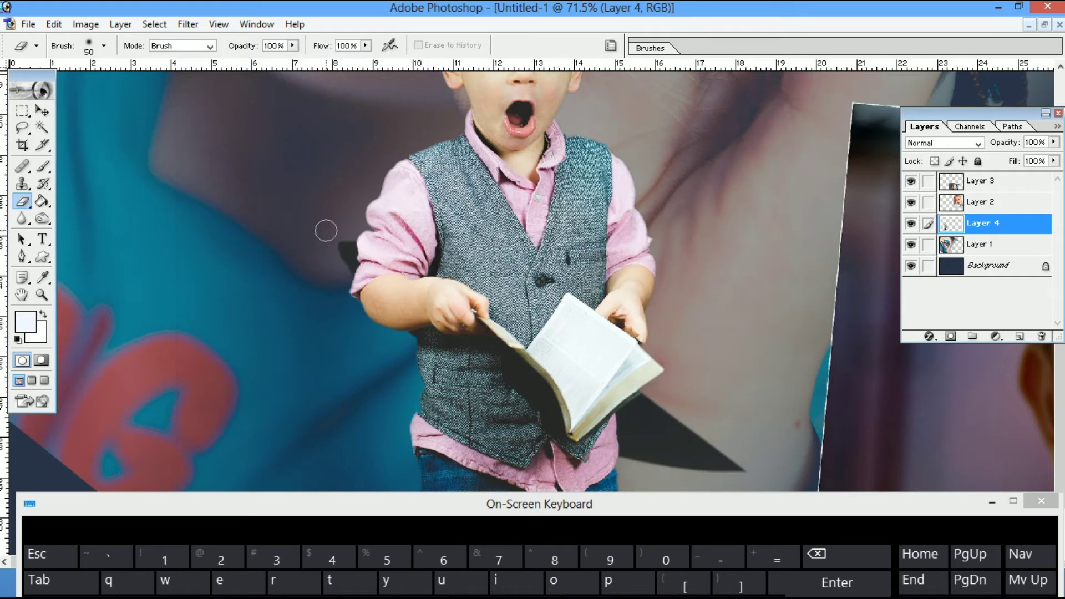
mouse_move(328, 231)
mouse_down()
mouse_move(340, 292)
mouse_move(347, 237)
mouse_up()
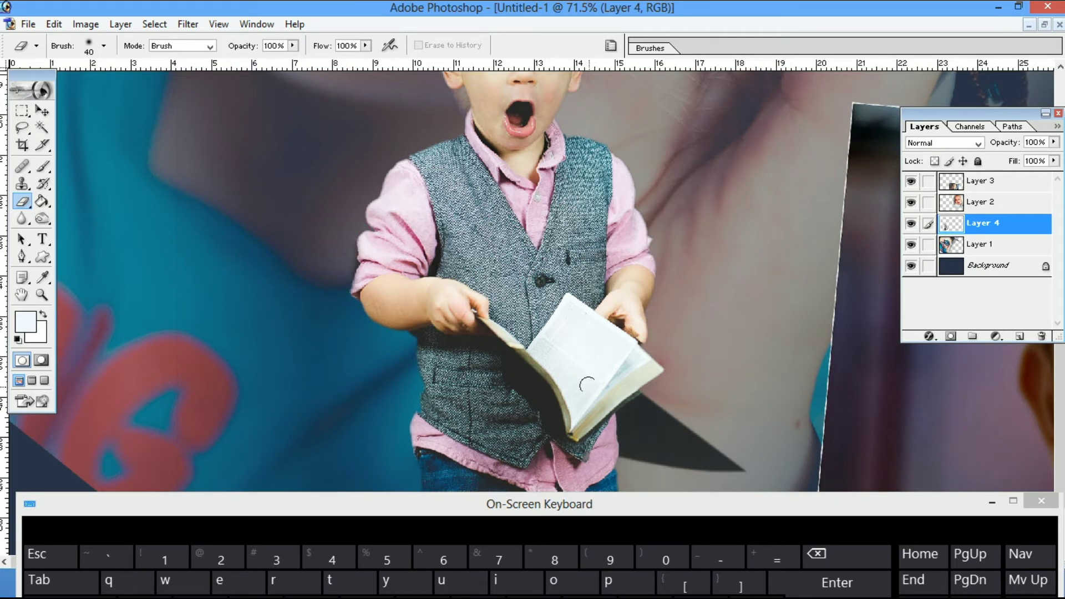
Erase the dark leftover beside the book's lower right edge with an Eraser brush enlarged to 70 px
key(bracketright)
key(bracketright)
mouse_move(661, 409)
mouse_down()
mouse_move(725, 456)
mouse_move(670, 429)
mouse_move(650, 400)
mouse_move(630, 447)
mouse_up()
key(z)
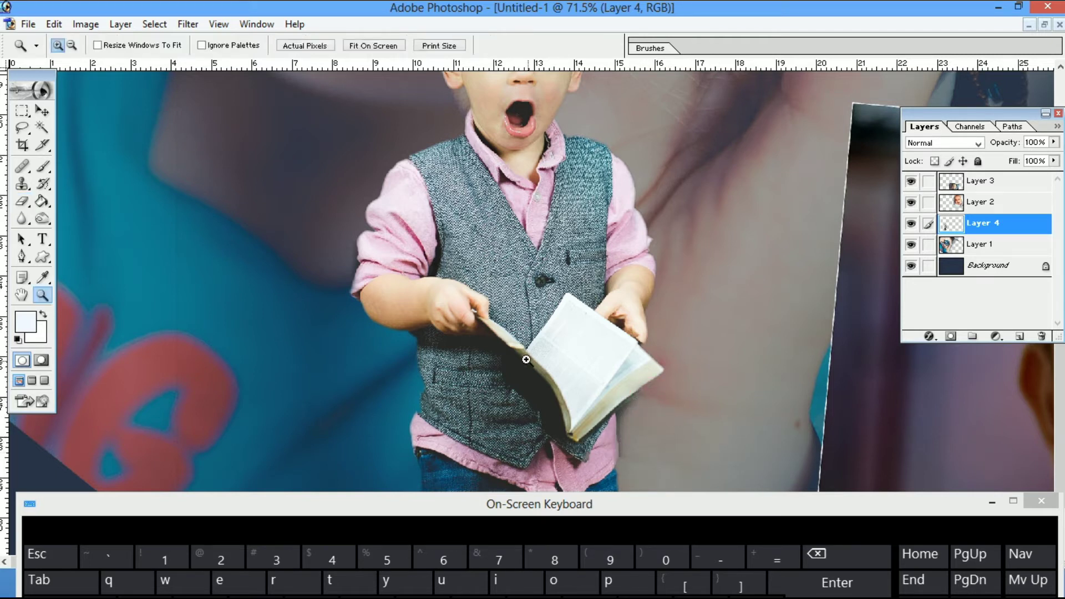
right_click(527, 357)
click(549, 385)
right_click(198, 288)
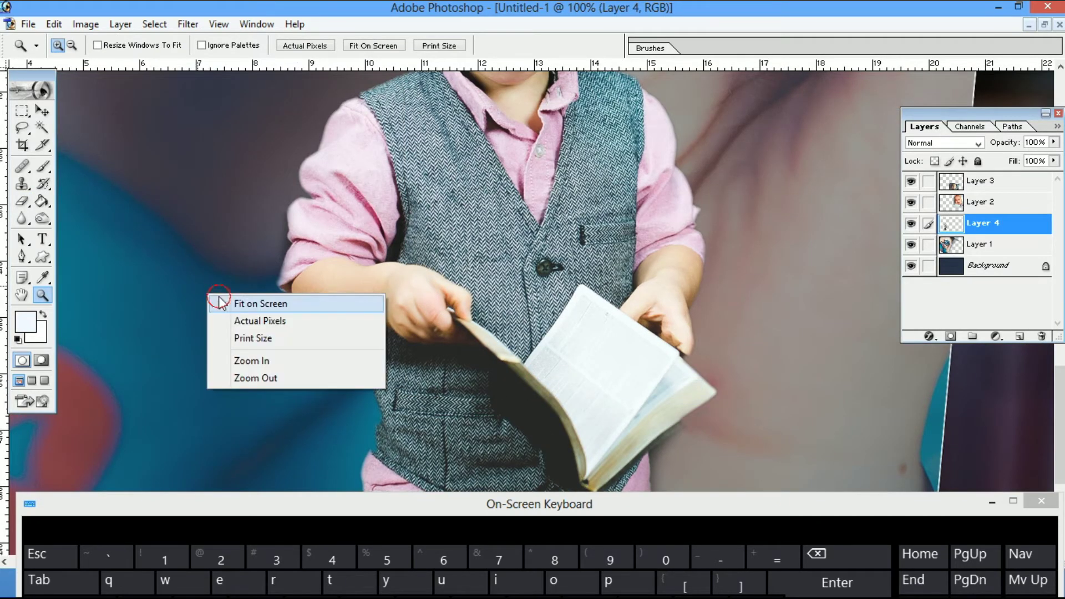
click(214, 301)
Enlarge the Eraser brush to 500 px
key(e)
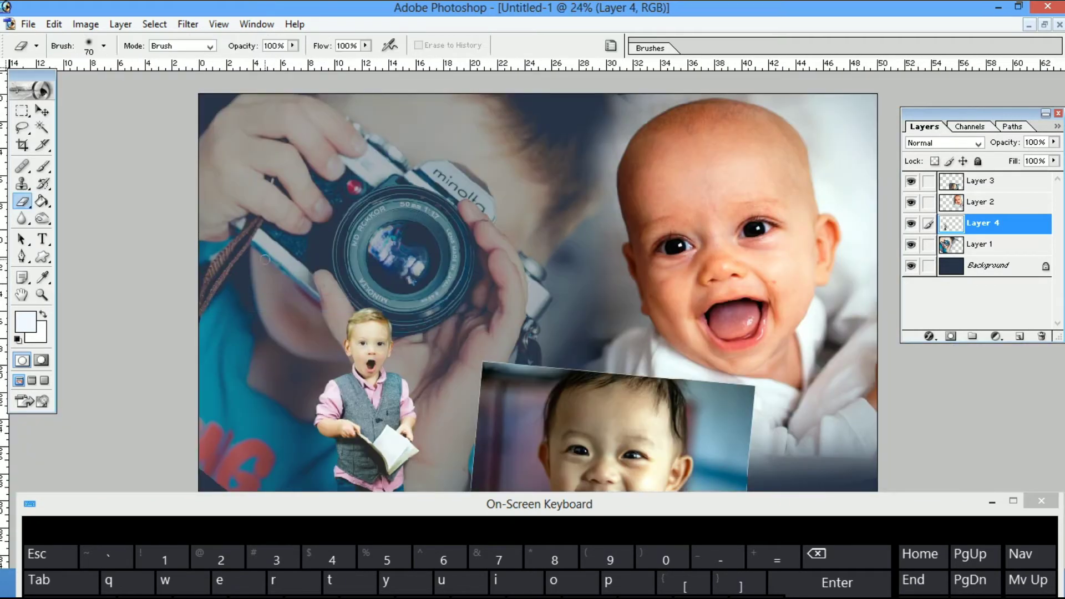
key(])
key(])
key(])
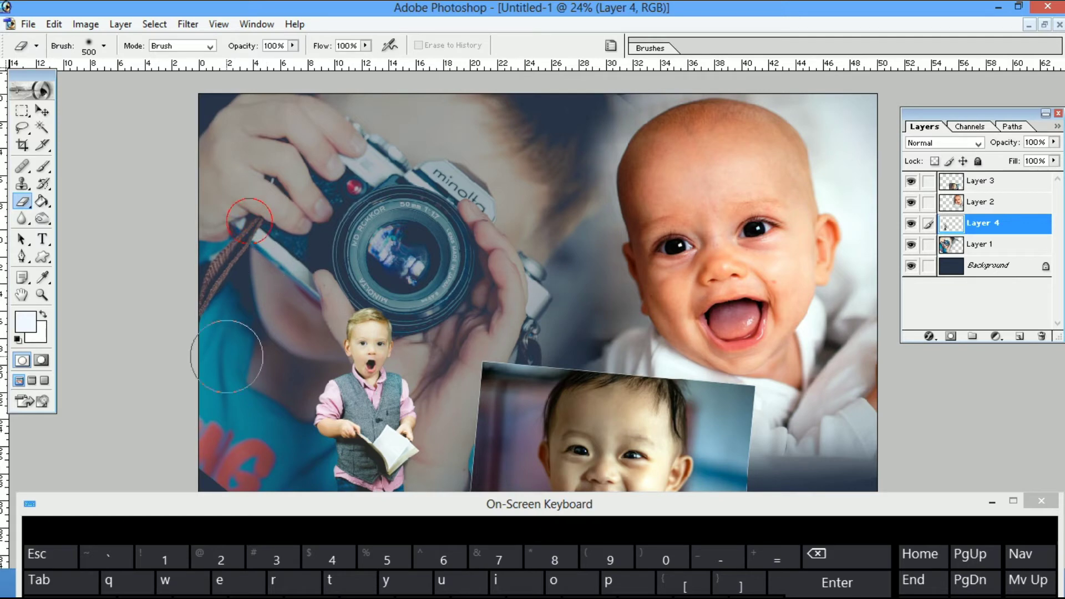
Enlarge the cut-out book boy with Free Transform and move him into the canvas's lower left corner
key(z)
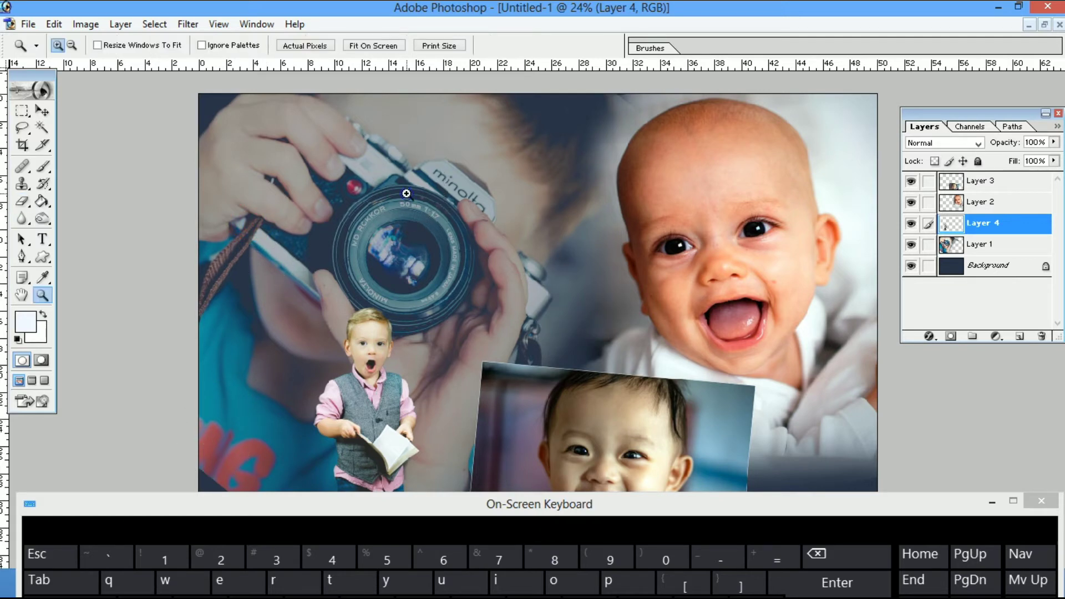
right_click(407, 194)
click(438, 205)
key(ctrl+minus)
key(ctrl+minus)
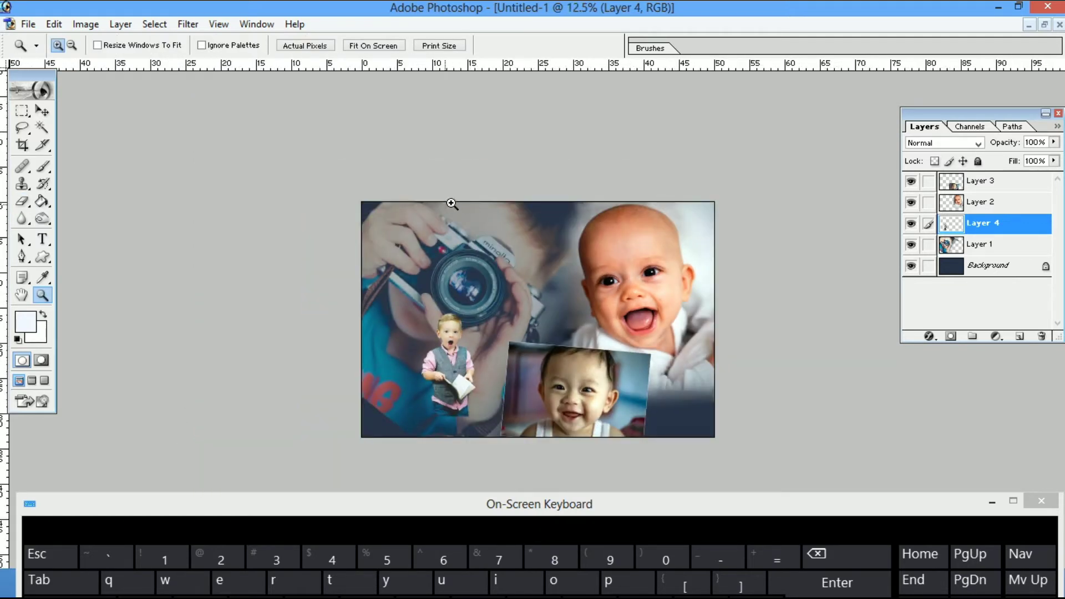
key(v)
key(ctrl+t)
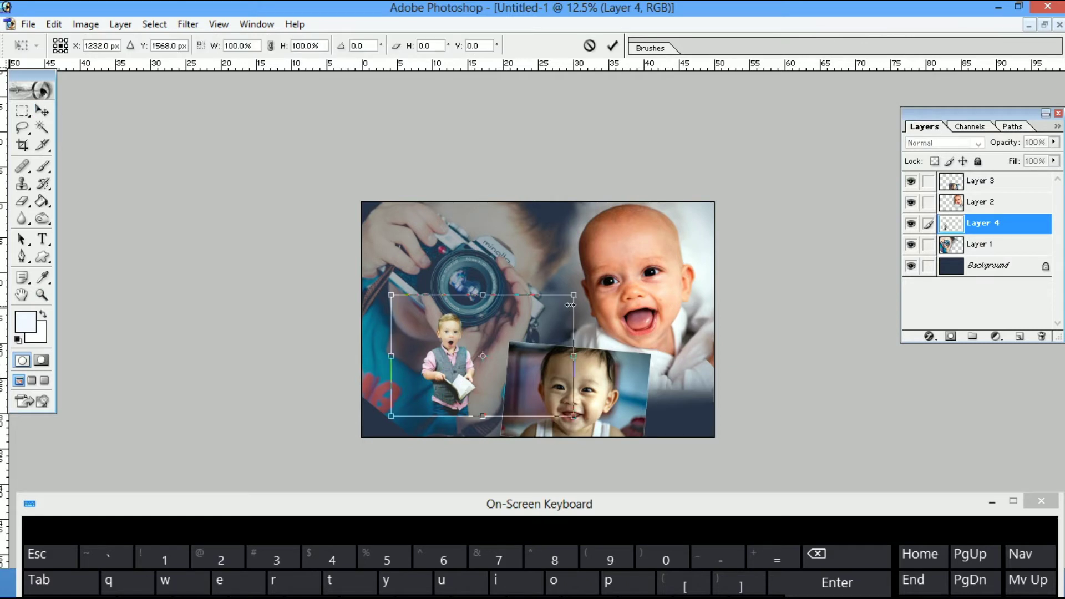
drag(566, 302, 636, 249)
key(Return)
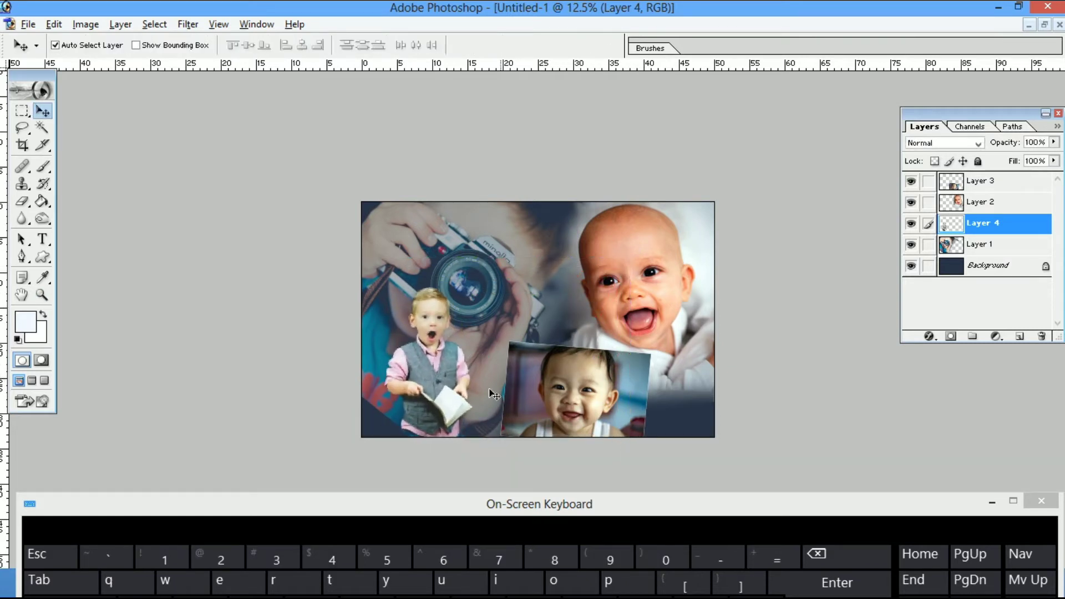
drag(444, 413, 408, 397)
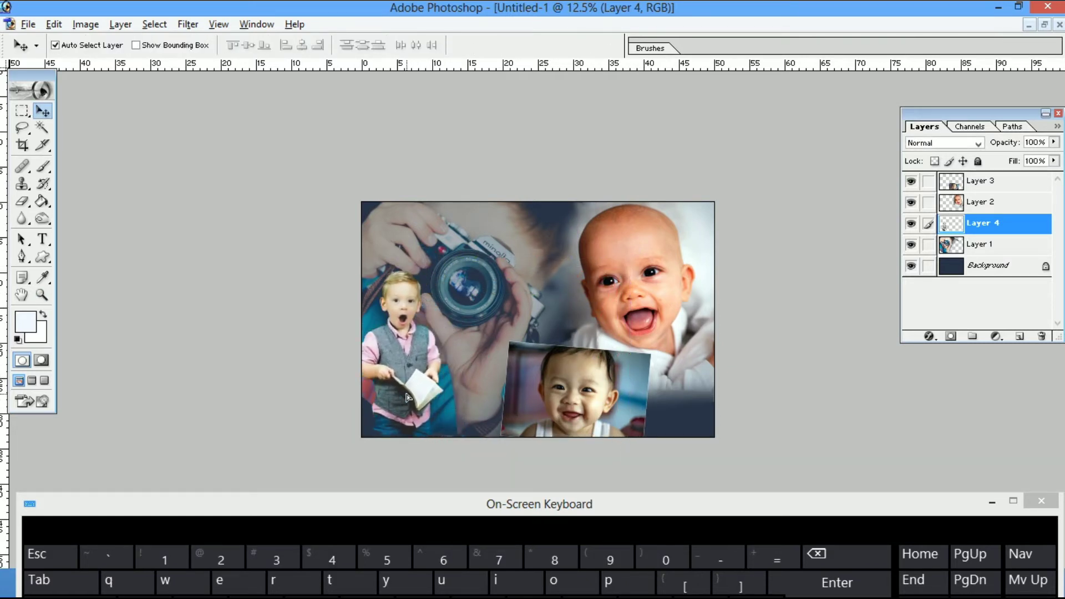
Enlarge the camera boy photo slightly and rotate it about 4.5° clockwise with Free Transform
click(472, 352)
key(ctrl+minus)
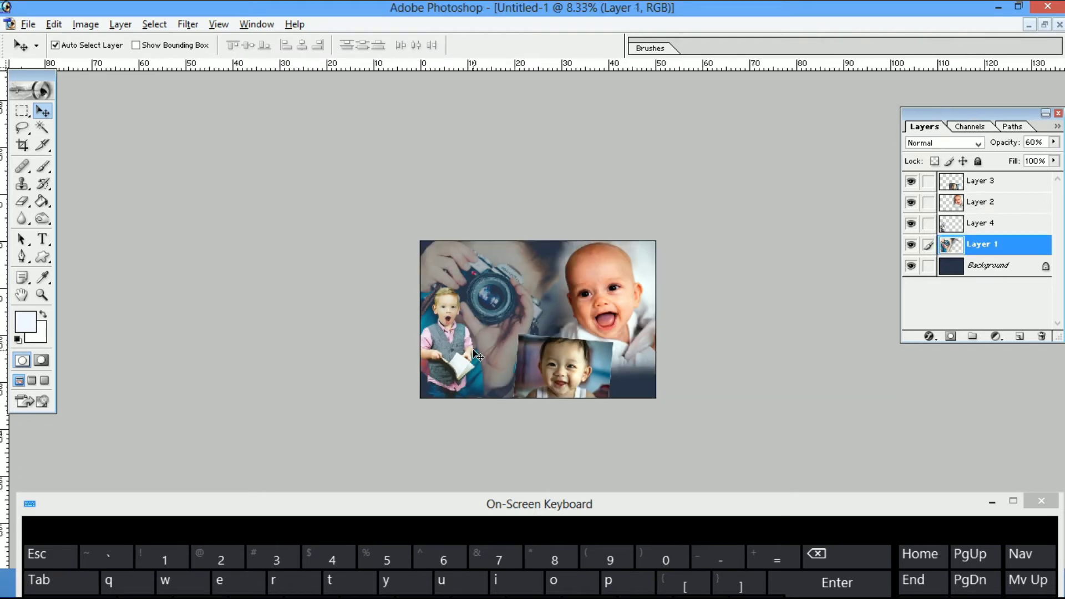
key(ctrl+t)
mouse_move(608, 435)
mouse_down()
mouse_move(611, 426)
mouse_move(621, 436)
mouse_up()
drag(683, 403, 673, 423)
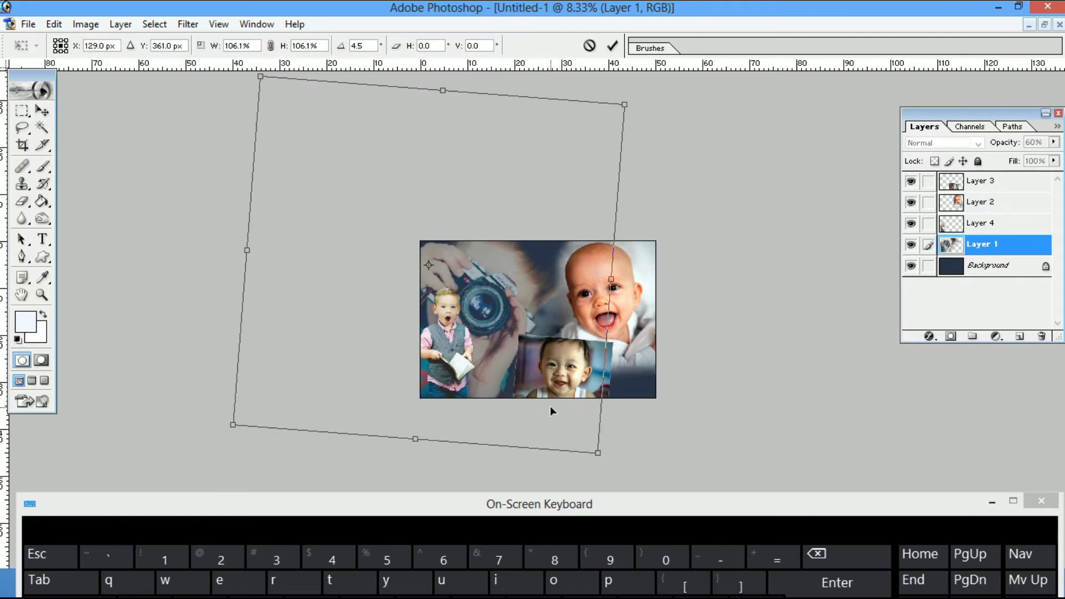
drag(604, 454, 612, 460)
key(Return)
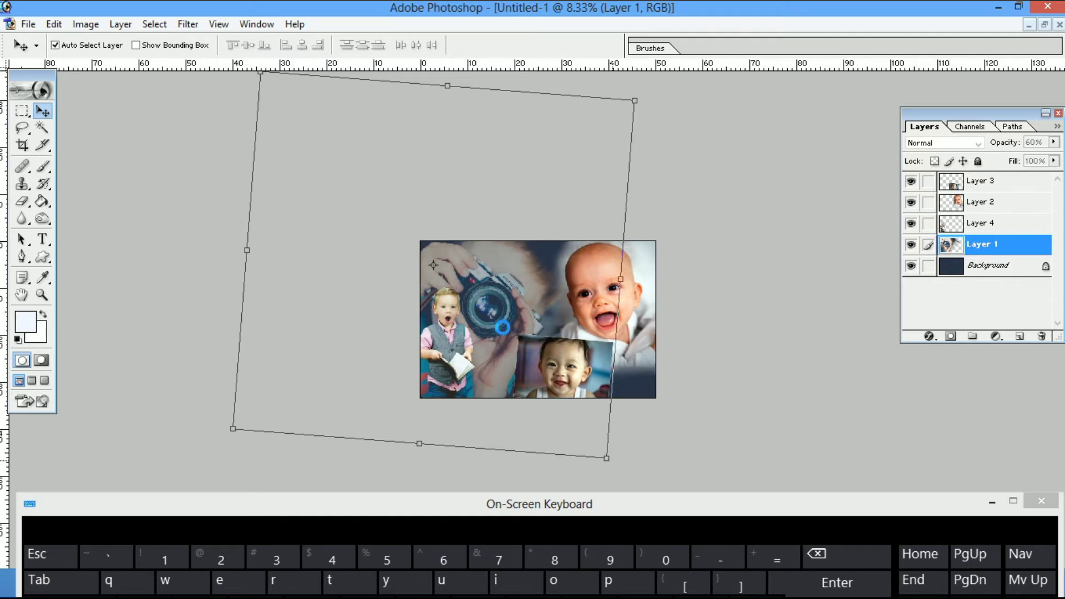
Shift the camera boy photo slightly up and to the right on the canvas
key(z)
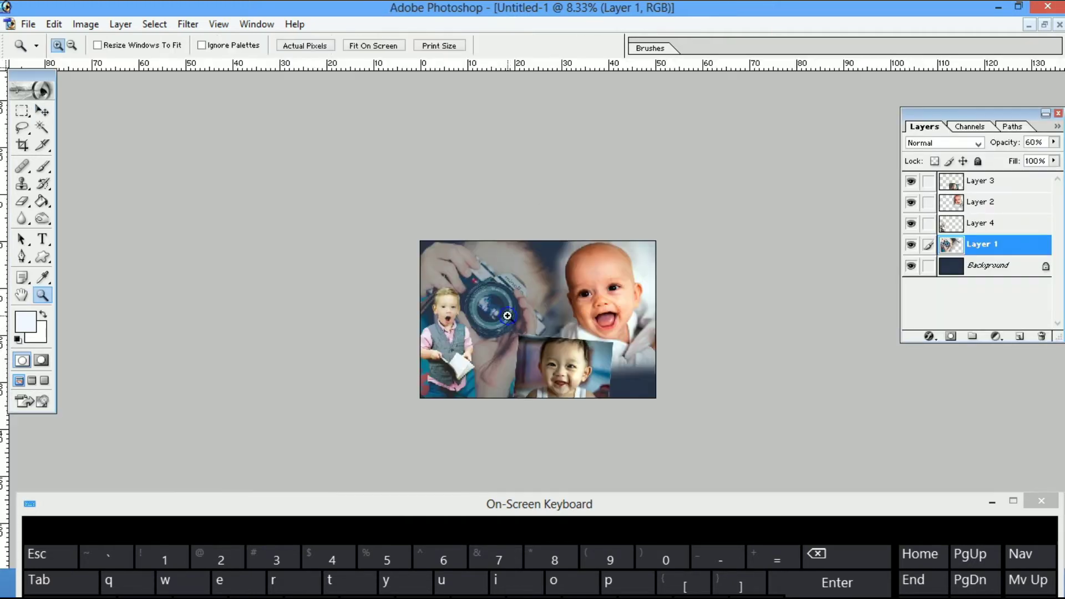
right_click(508, 316)
click(526, 321)
key(v)
drag(418, 316, 434, 302)
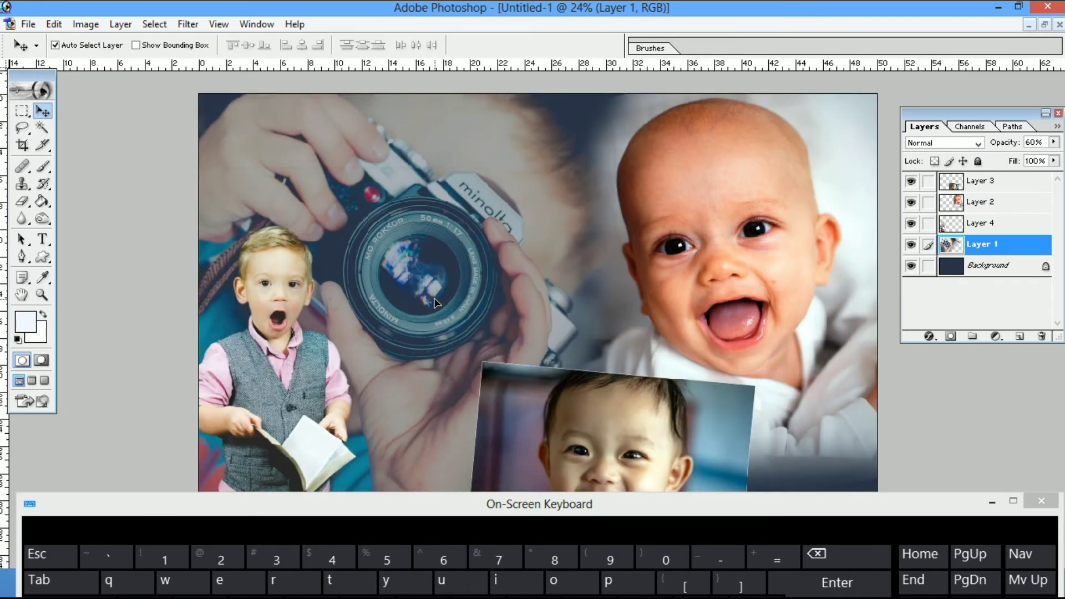
Move the book boy slightly inward from the canvas's left edge and lower him so his jeans reach the bottom edge
drag(264, 378, 294, 355)
key(ctrl+minus)
key(ctrl+minus)
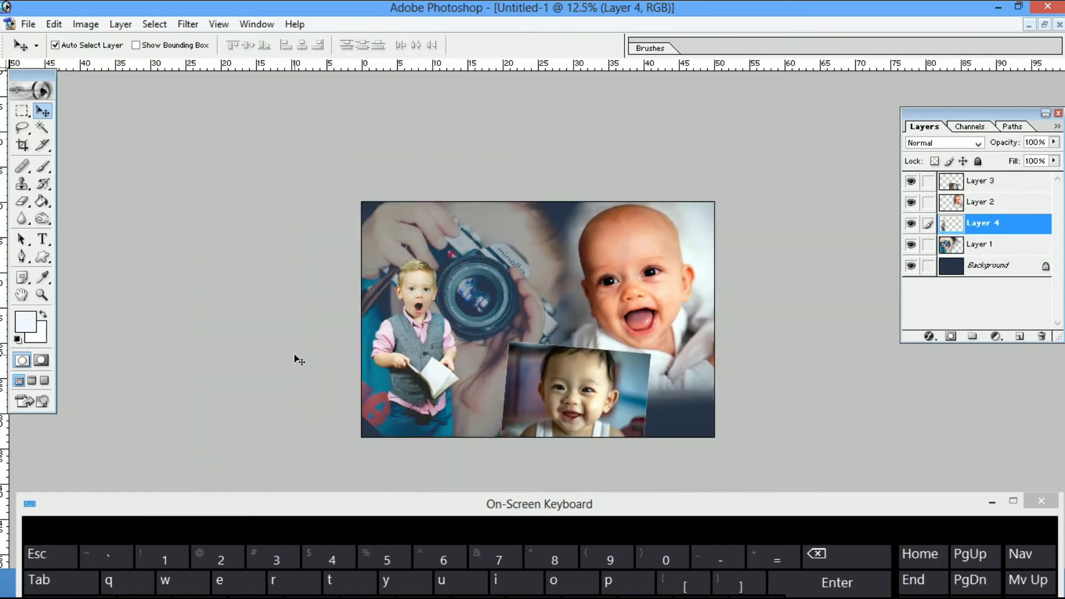
drag(398, 390, 397, 397)
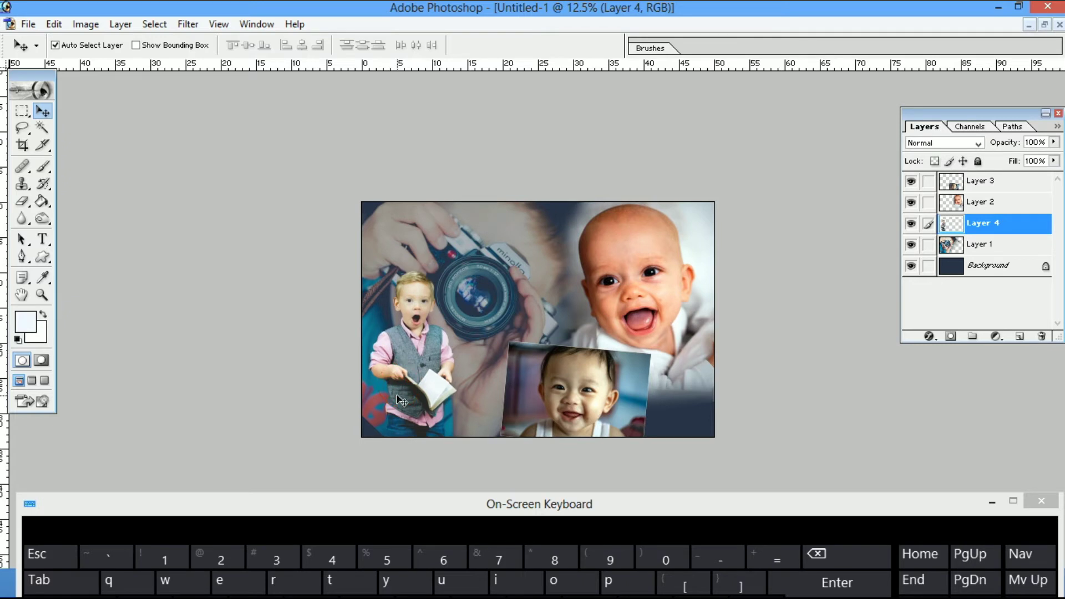
key(ctrl+t)
key(shift)
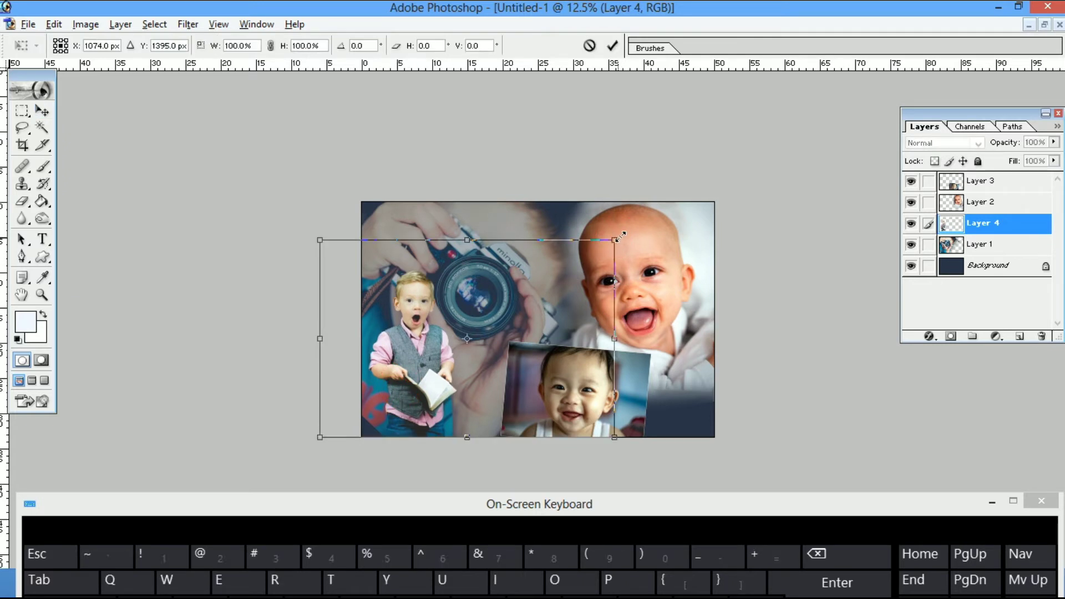
drag(621, 237, 619, 238)
key(Return)
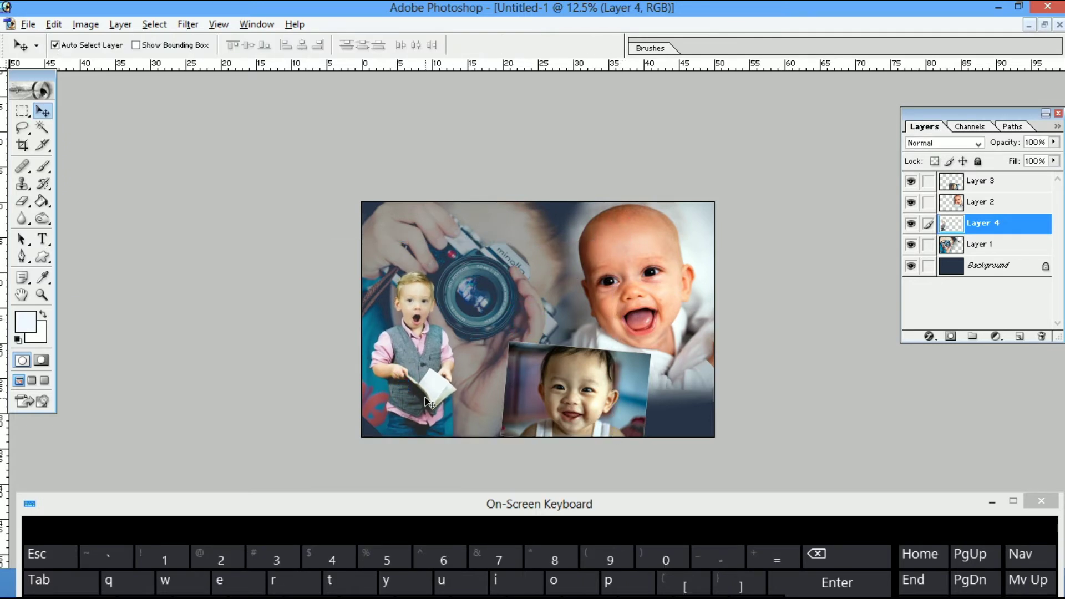
drag(425, 398, 425, 407)
Reposition the camera boy photo, rotate it about 12.1° counterclockwise and scale it to about 94.2%
drag(494, 314, 489, 302)
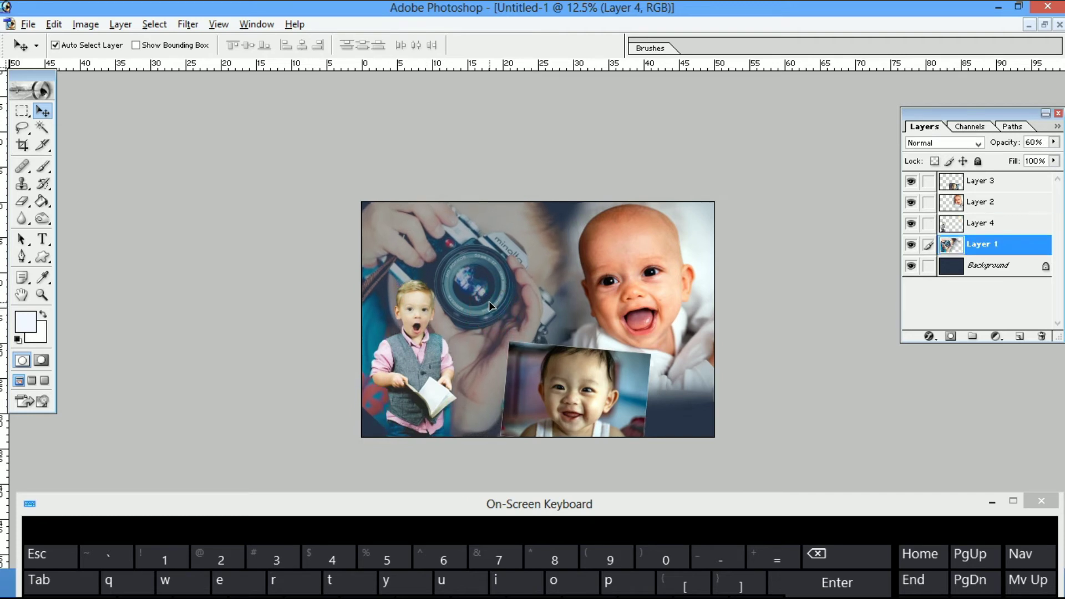
key(ctrl+t)
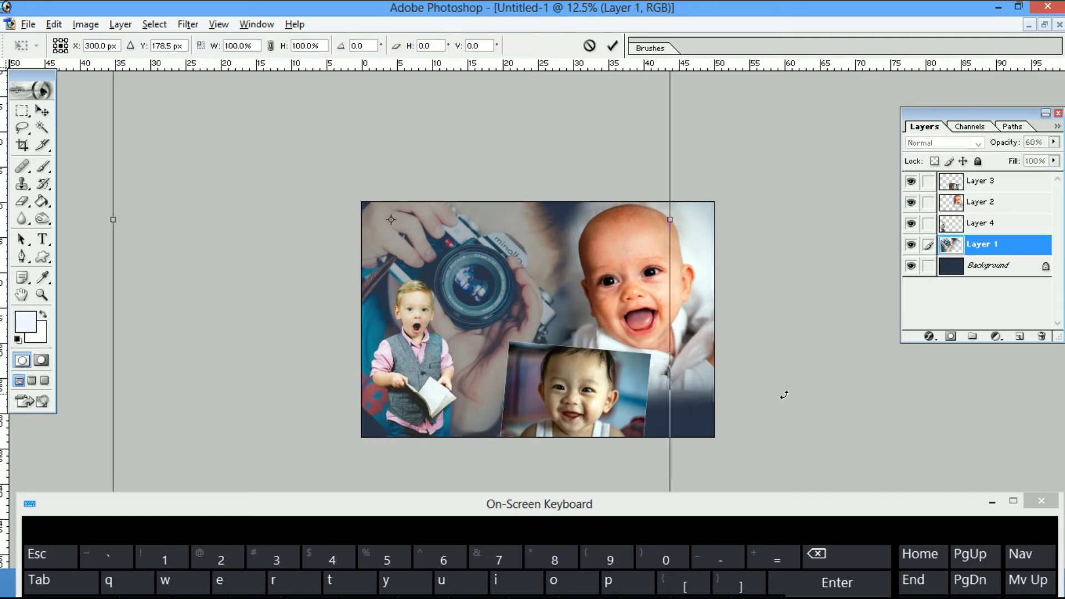
drag(782, 392, 822, 302)
drag(641, 375, 629, 391)
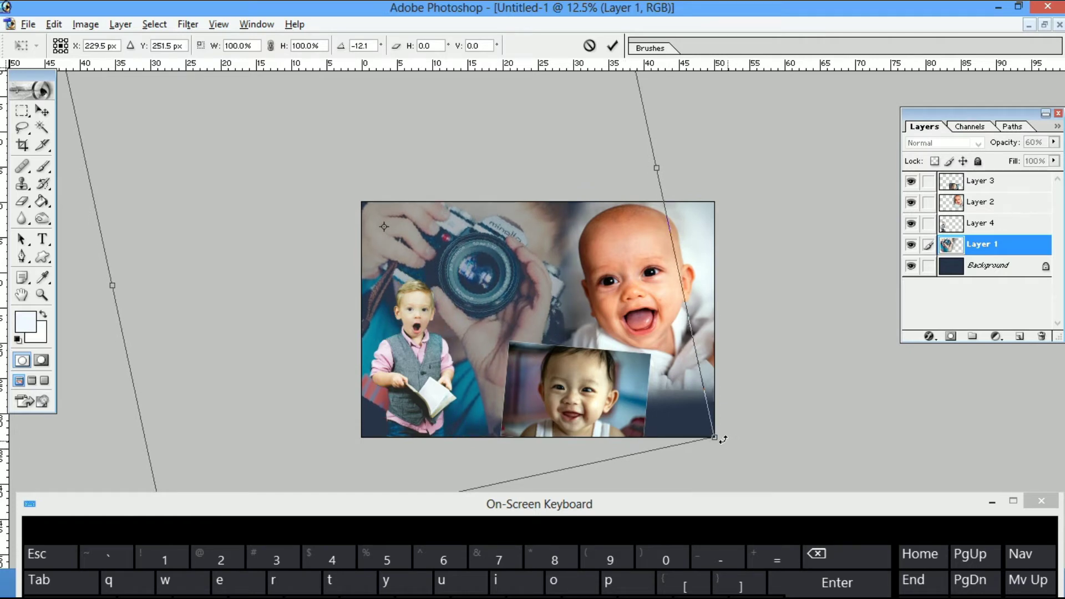
drag(714, 444, 691, 431)
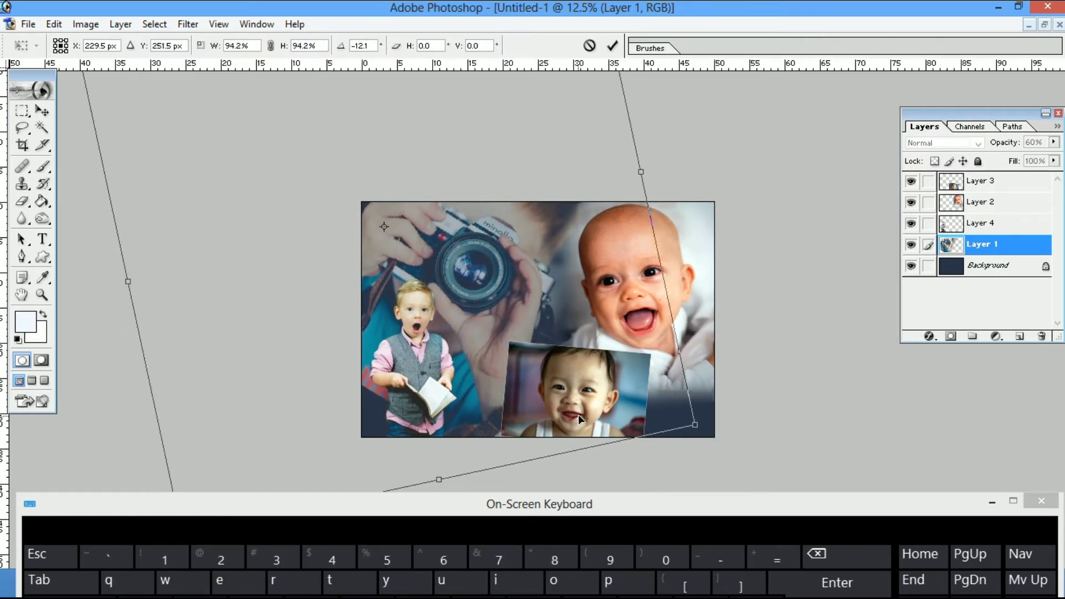
drag(579, 416, 586, 416)
key(Return)
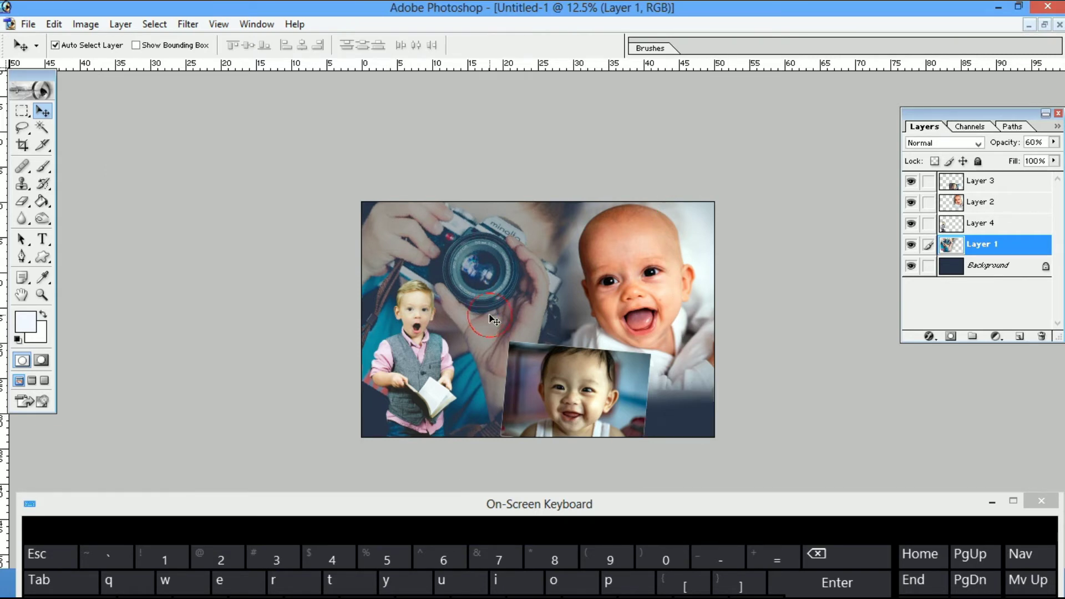
Fade the camera boy photo's left and lower edges into the dark background with a 900 px Eraser brush
key(e)
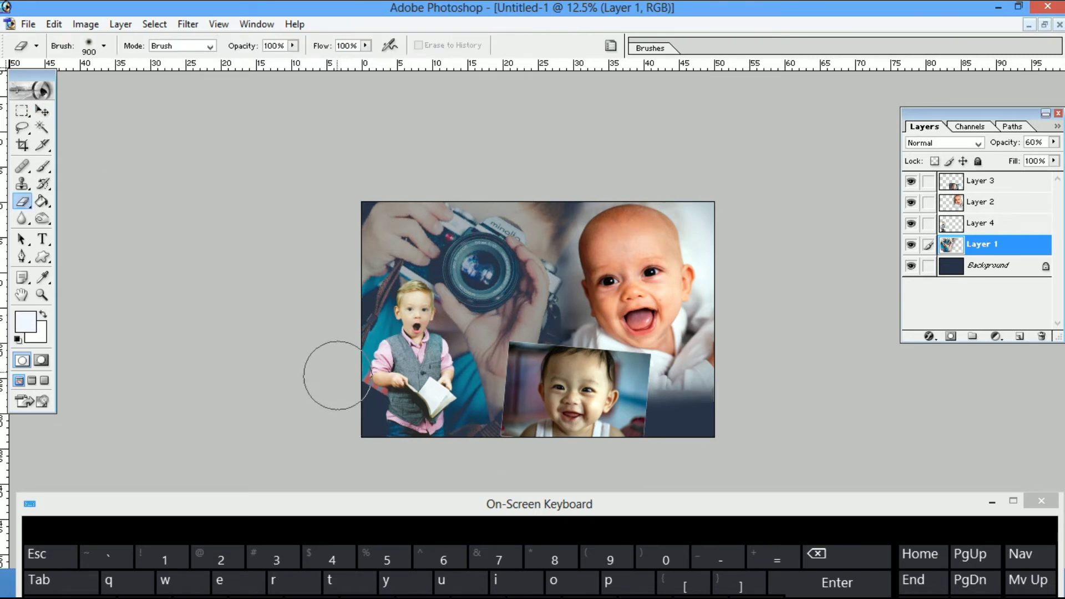
mouse_move(341, 366)
mouse_down()
mouse_move(400, 423)
mouse_move(497, 442)
mouse_move(696, 439)
mouse_up()
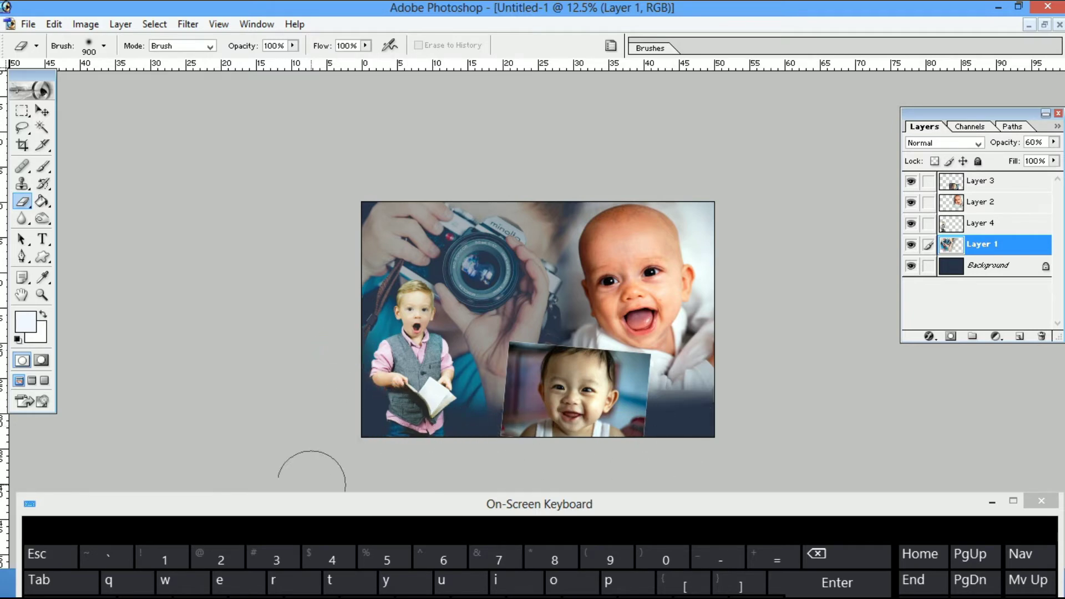
key(z)
right_click(488, 390)
click(496, 396)
right_click(406, 280)
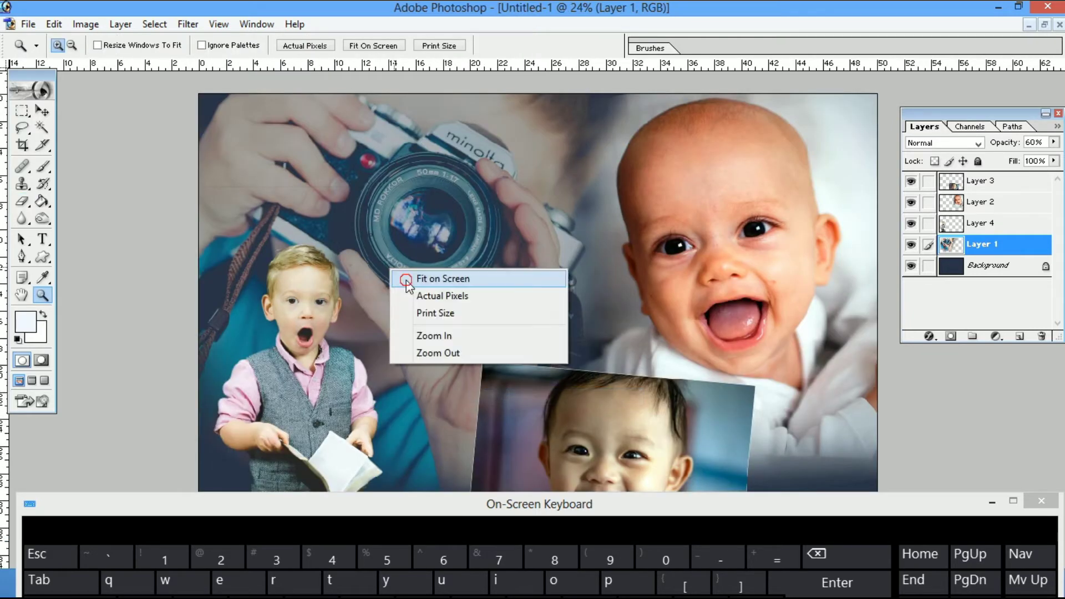
click(406, 280)
key(ctrl+minus)
key(ctrl+minus)
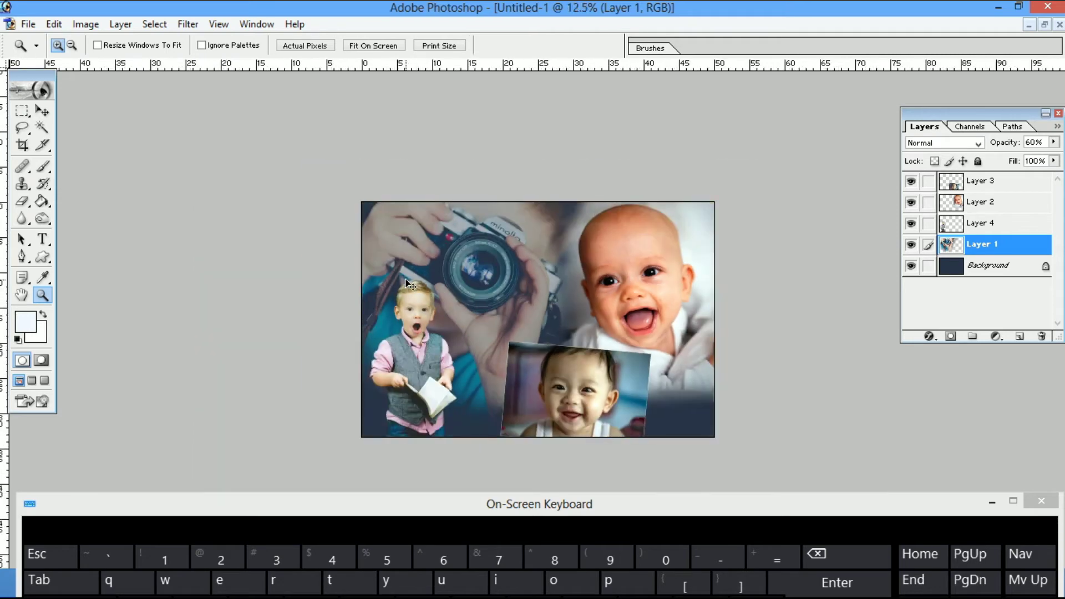
Move the bordered toddler photo left, scale it to about 91.6% and straighten it by rotating about 4.4° counterclockwise
key(v)
drag(603, 385, 578, 380)
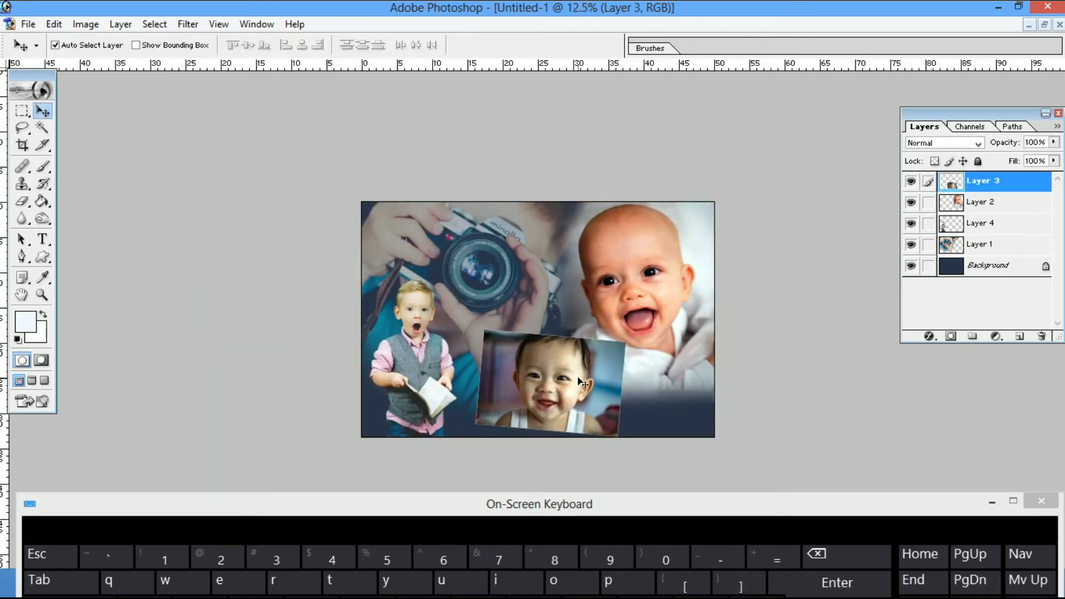
key(ctrl+t)
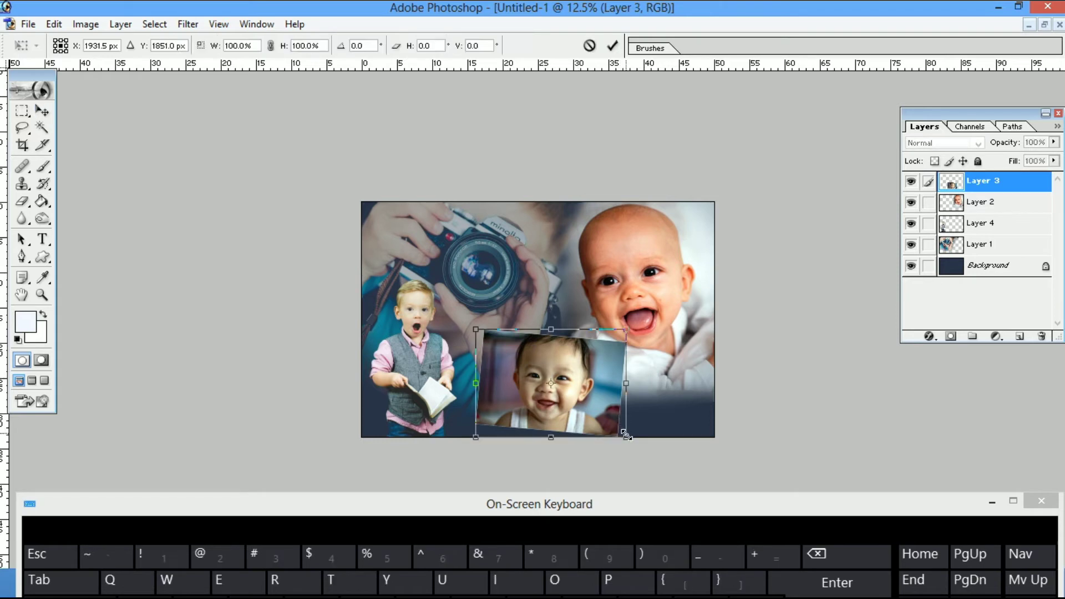
drag(626, 437, 676, 411)
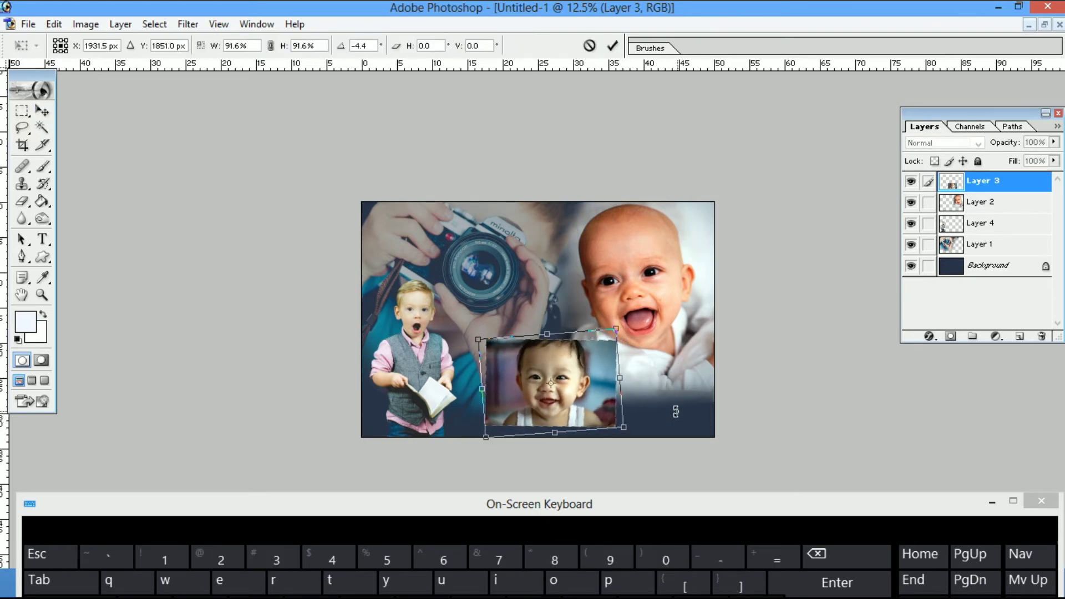
key(Return)
Nudge the bordered toddler photo down until it sits on the canvas's bottom edge
key(Down)
key(Down)
key(Down)
key(Down)
key(Down)
key(Down)
key(Down)
key(Down)
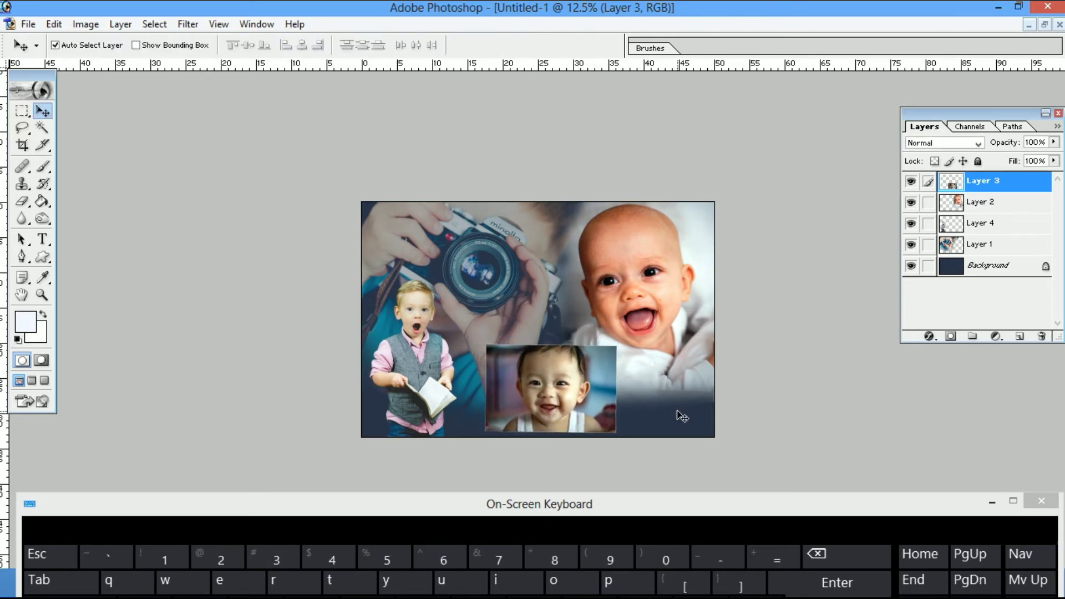
key(Down)
key(Down)
key(Down)
key(Down)
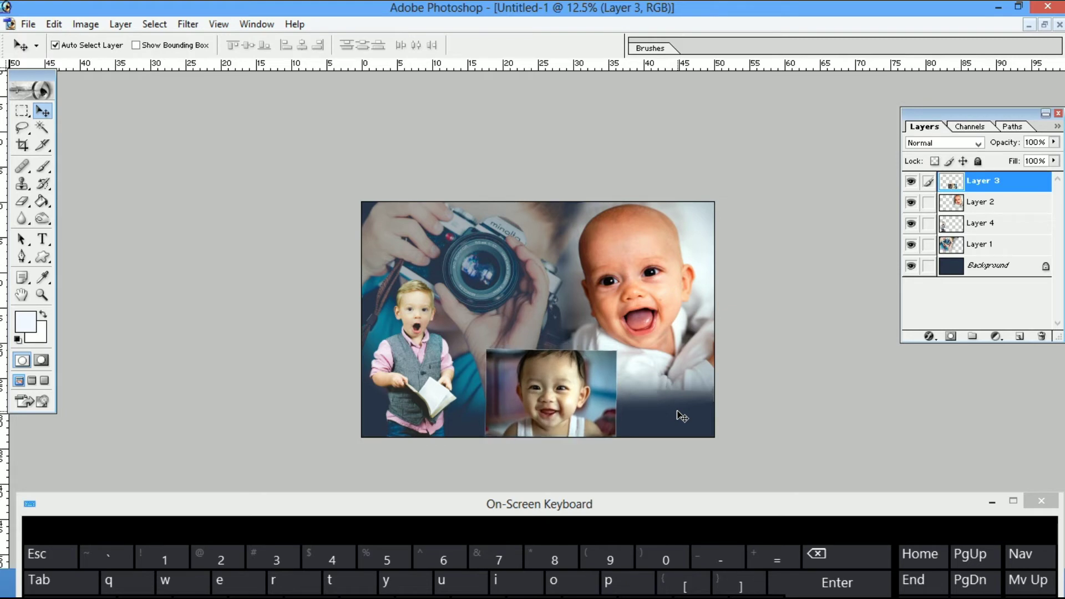
Reposition the large baby photo, scale it to about 123% and rotate it about 2.9° counterclockwise
drag(662, 347, 668, 356)
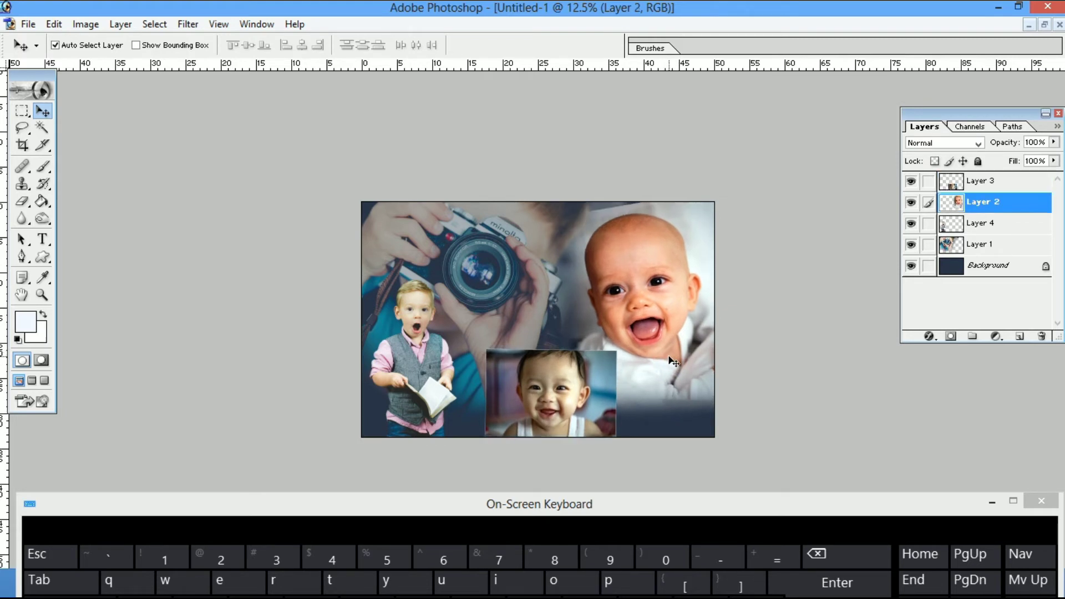
key(ctrl+t)
drag(791, 186, 808, 168)
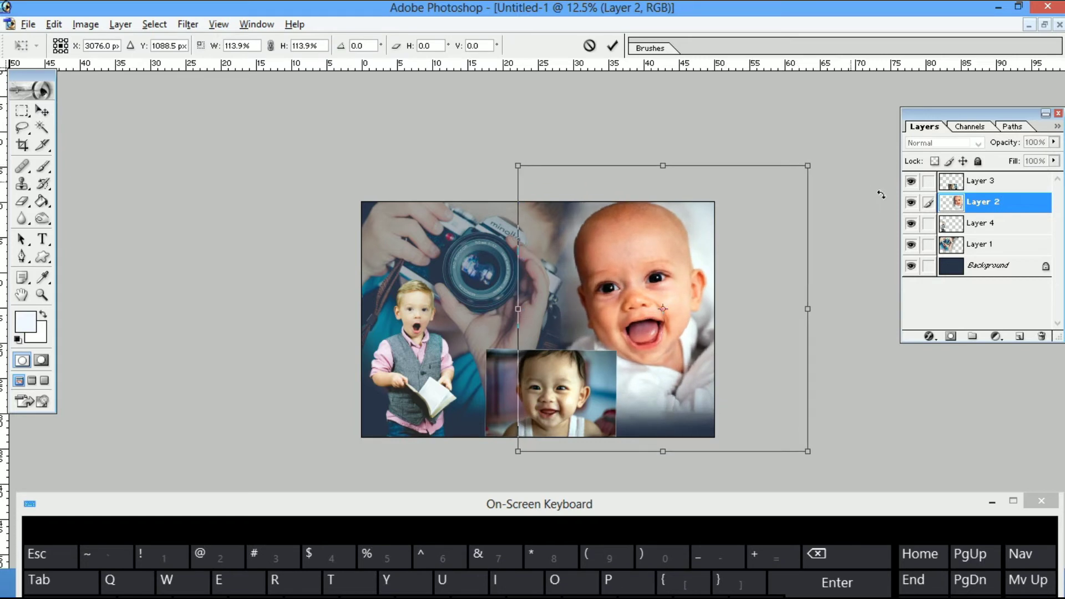
drag(880, 195, 865, 171)
drag(726, 269, 732, 272)
drag(796, 152, 814, 133)
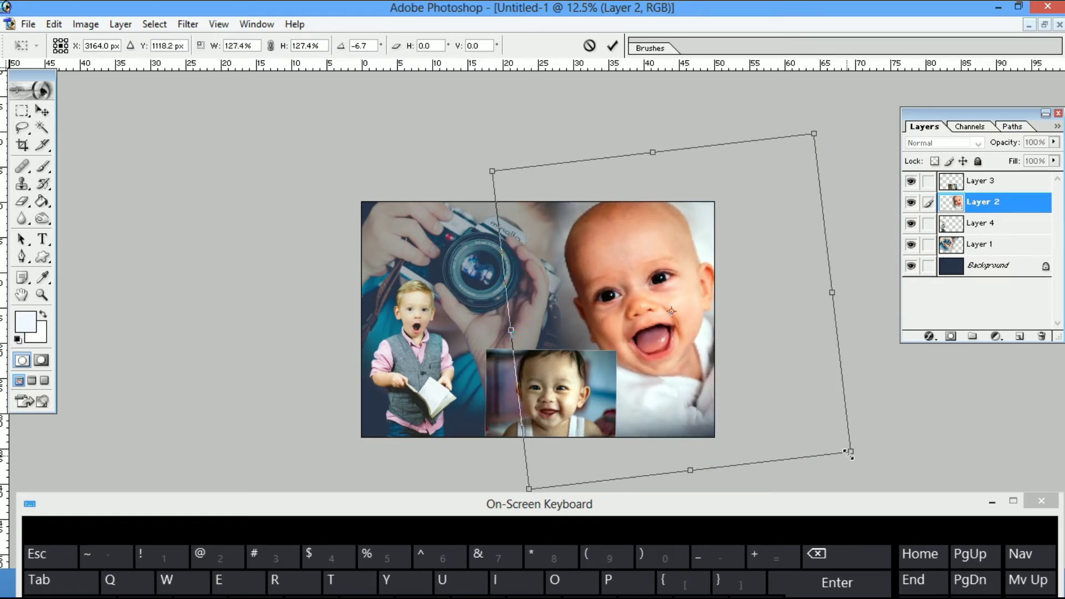
drag(851, 451, 899, 453)
drag(738, 431, 735, 438)
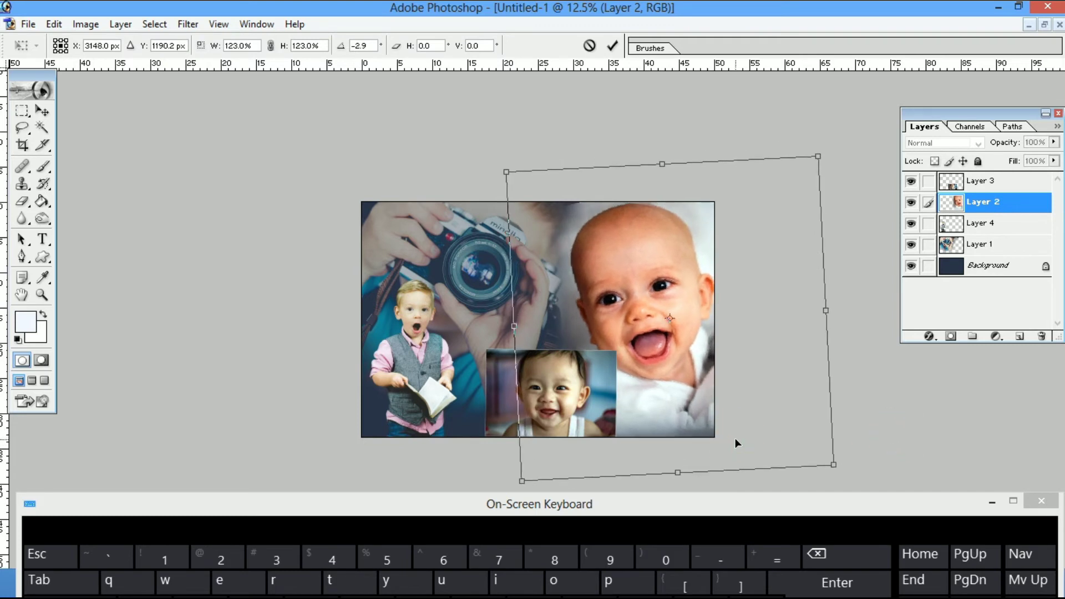
key(Return)
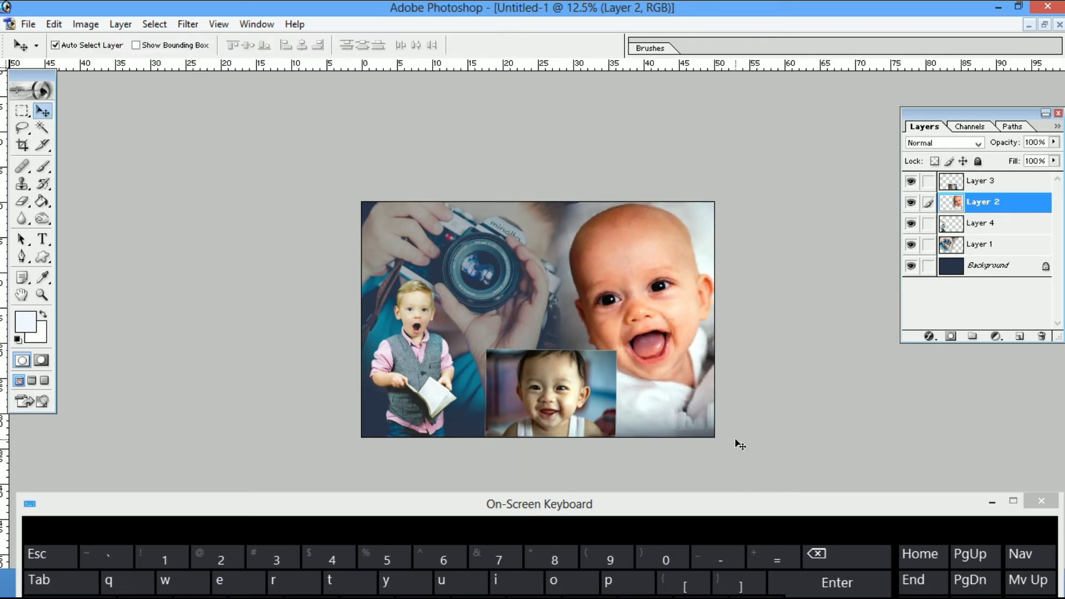
Scale the bordered toddler photo down slightly and nudge it left toward the boy with the book
click(586, 416)
key(ctrl+t)
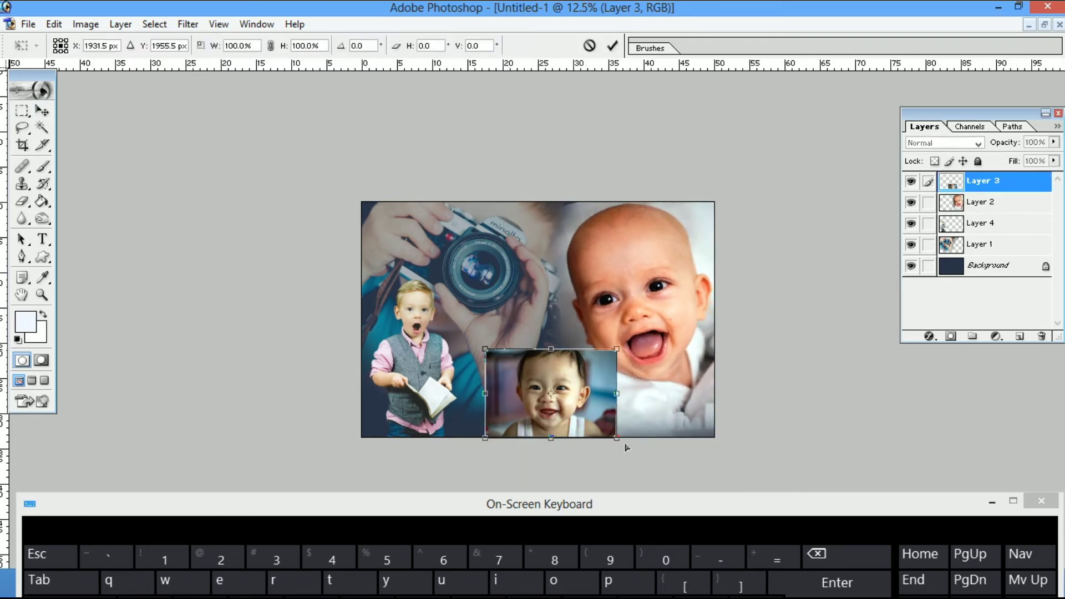
drag(618, 440, 609, 435)
key(Return)
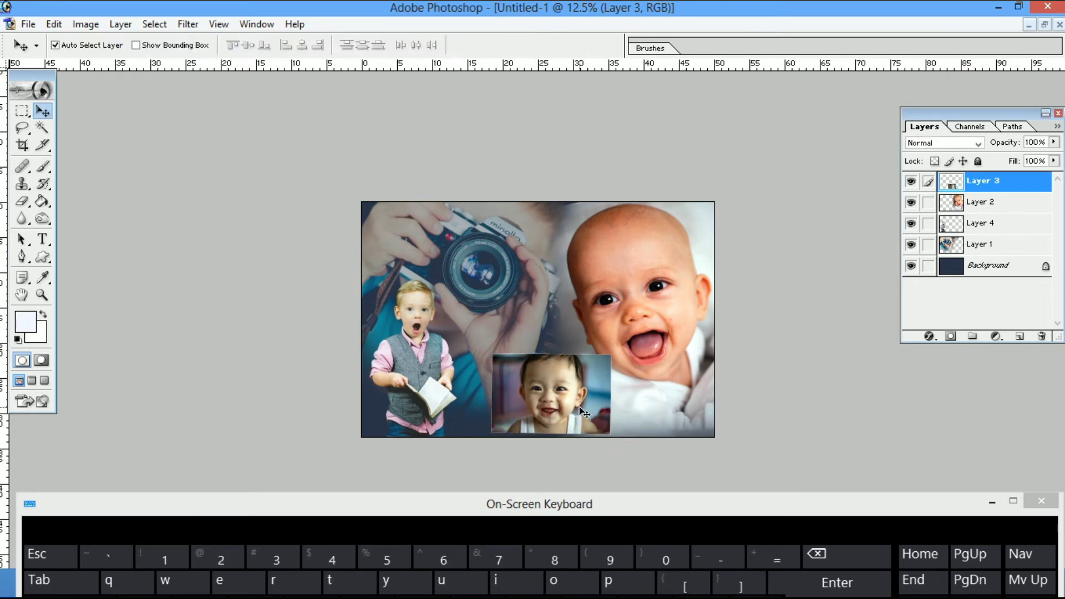
key(shift+Left)
key(shift+Left)
key(shift+Left)
key(shift+Left)
key(shift+Left)
key(shift+Left)
key(shift+Left)
key(shift+Left)
key(shift+Left)
key(shift+Left)
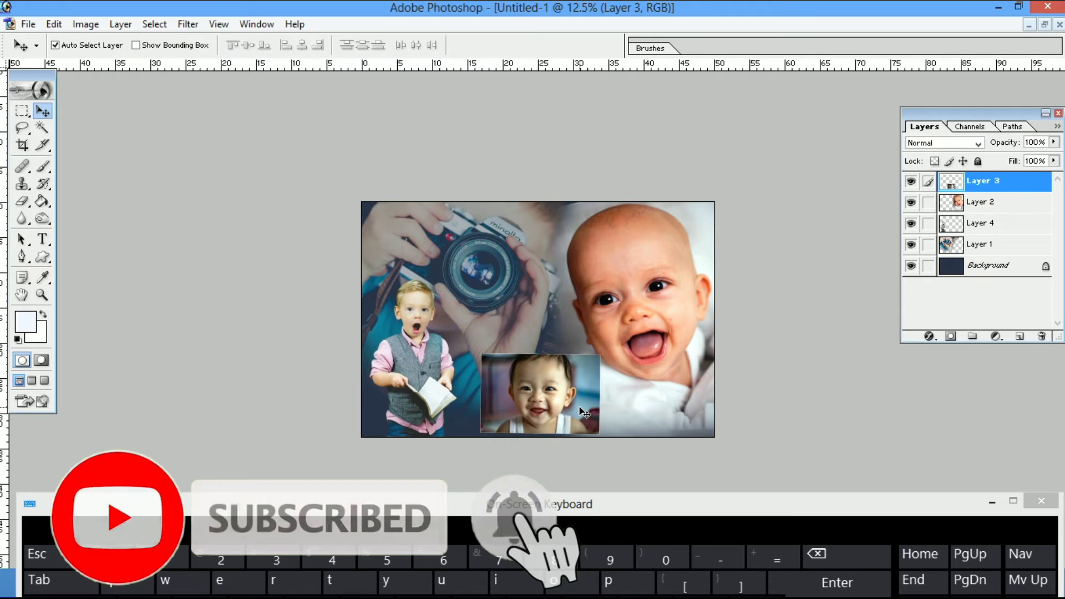
Tilt the bordered toddler photo slightly counterclockwise and nudge it up and left, close beside the book boy
key(ctrl+t)
drag(661, 414, 667, 400)
key(Return)
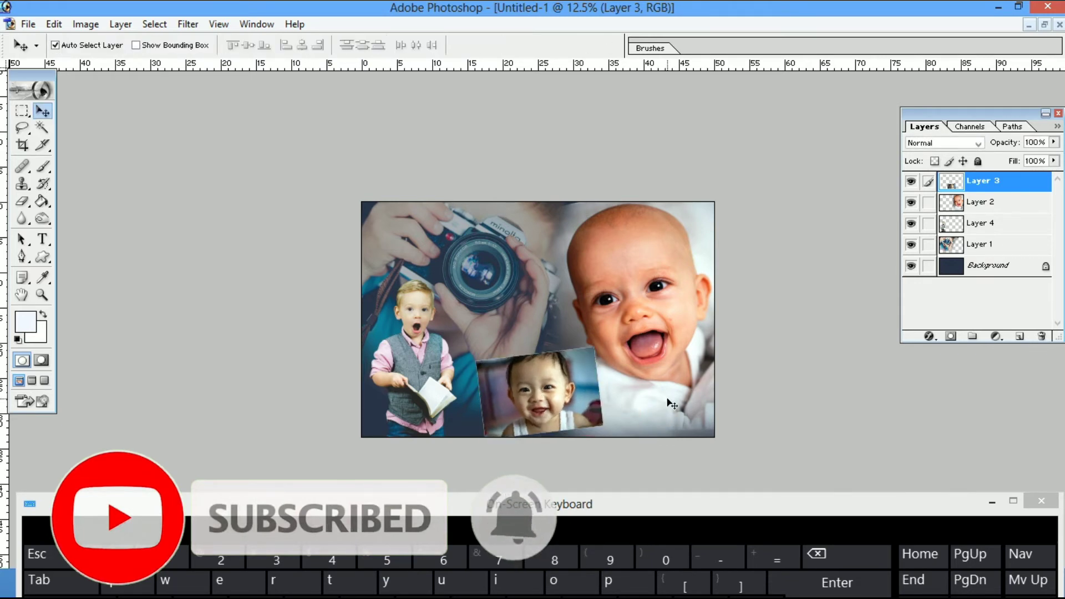
key(shift+Up)
key(shift+Up)
key(shift+Up)
key(Left)
key(Left)
key(Left)
key(Left)
key(Left)
key(Left)
key(Left)
key(Left)
key(Left)
key(Left)
key(Left)
key(Left)
key(Left)
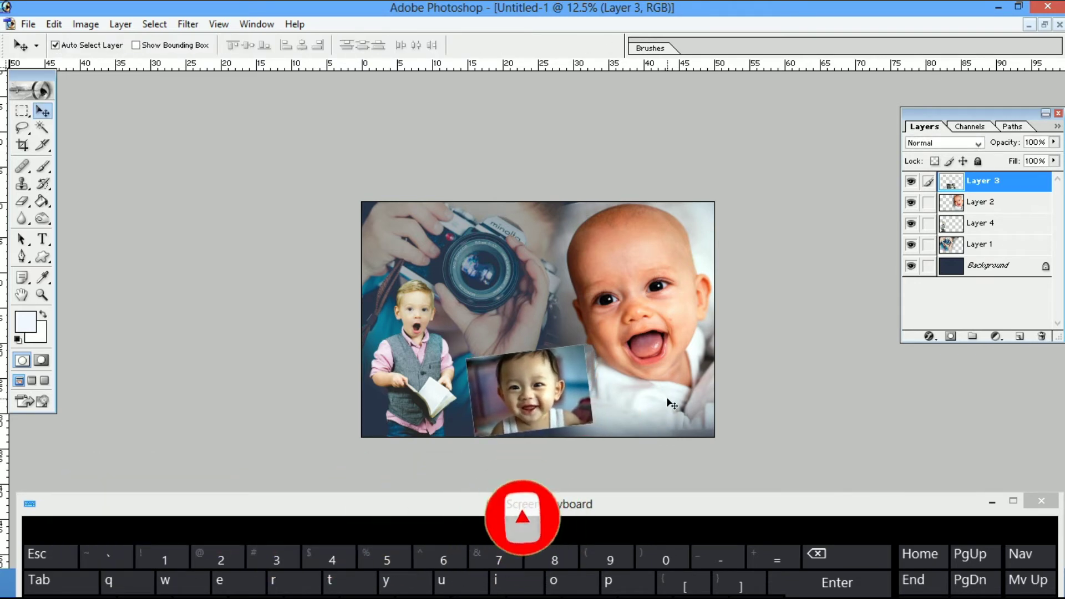
key(Up)
key(Up)
key(Up)
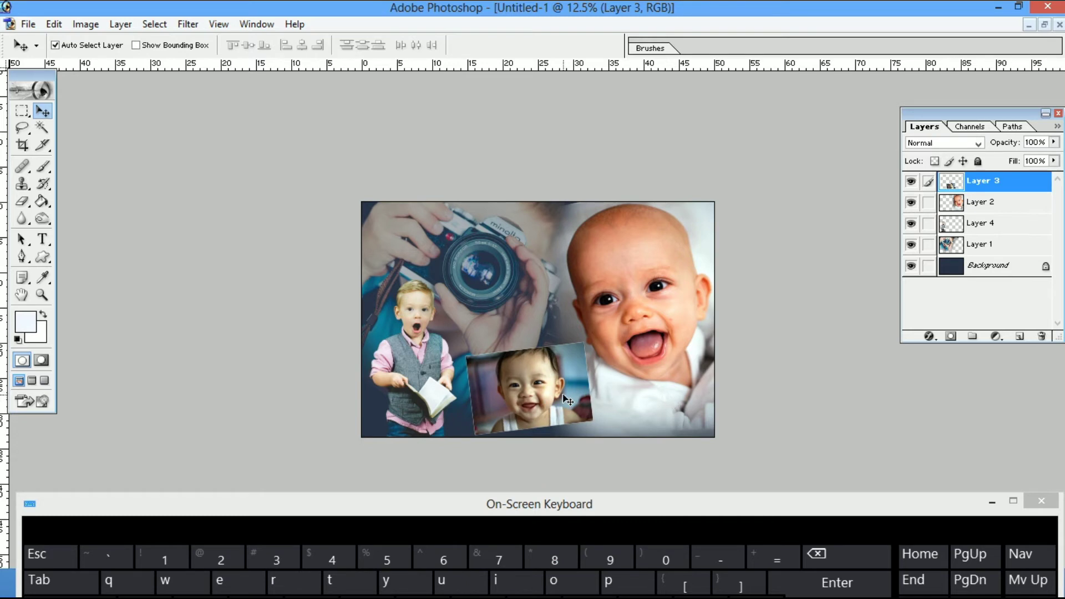
key(Left)
Duplicate the bordered toddler photo, send the copy behind the original and offset it with a slightly different tilt
alt+drag(577, 415, 639, 413)
key(ctrl+[)
key(ctrl+t)
key(Return)
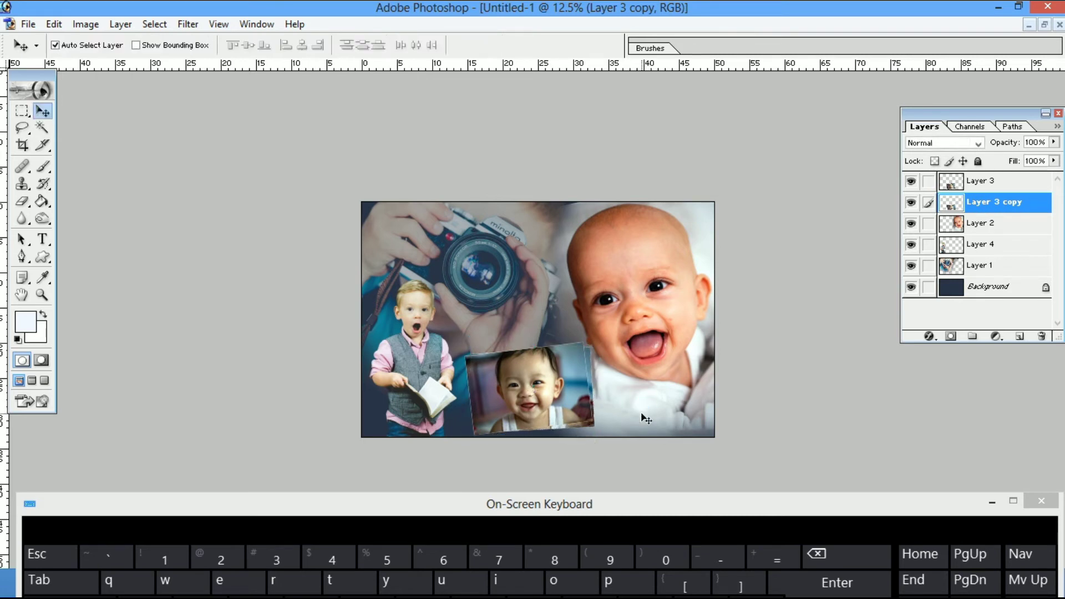
Duplicate the toddler photo copy and rotate the new copy slightly clockwise to fan out the stack
key(ctrl+j)
key(ctrl+t)
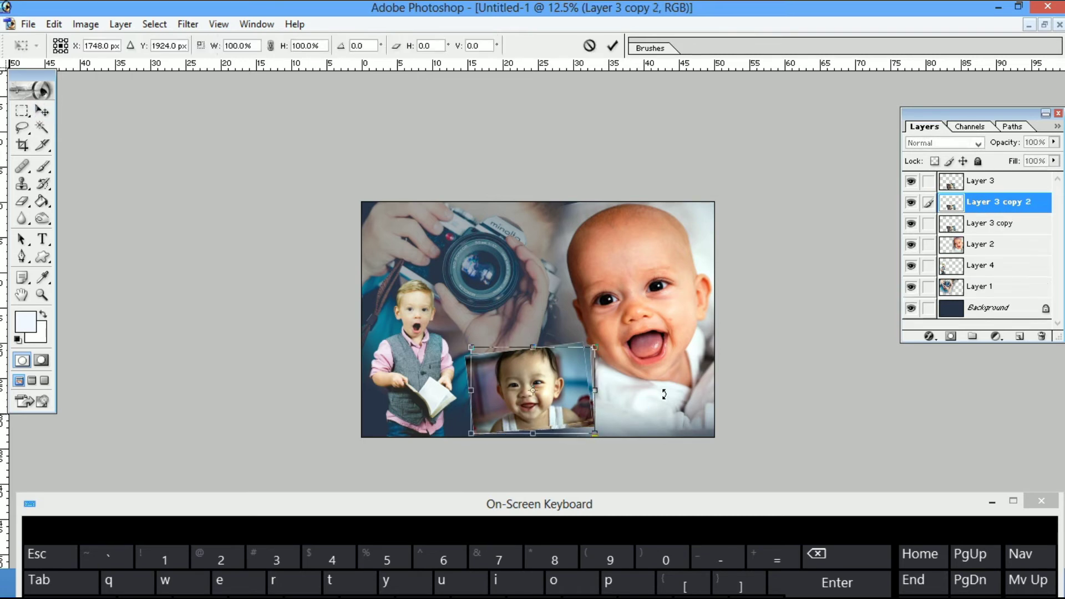
drag(675, 382, 678, 398)
key(Return)
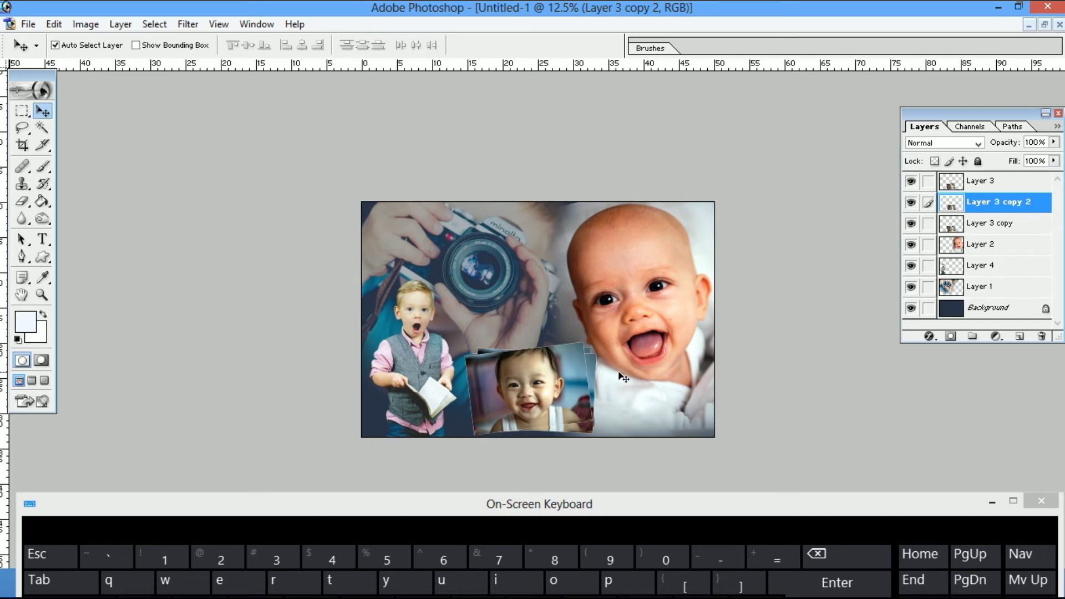
Link the toddler photo with its two copies and move the stack slightly down and left
click(929, 186)
click(930, 229)
mouse_move(564, 382)
mouse_down()
mouse_move(576, 348)
mouse_move(552, 365)
mouse_move(559, 387)
mouse_up()
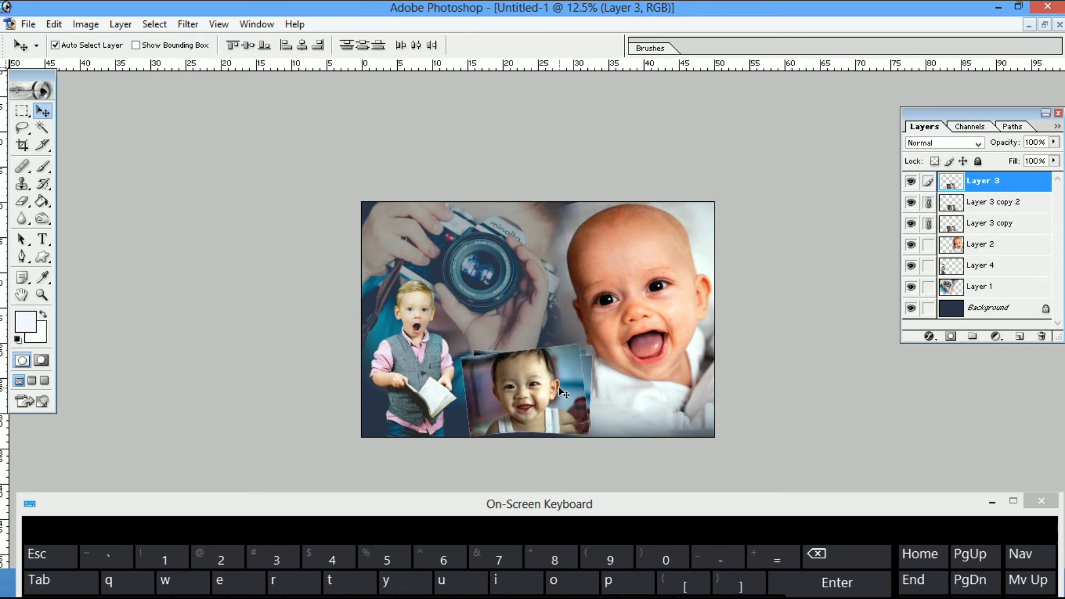
Enlarge the linked toddler photo stack to about 108.3% and rotate it about 7.3° clockwise
key(ctrl+t)
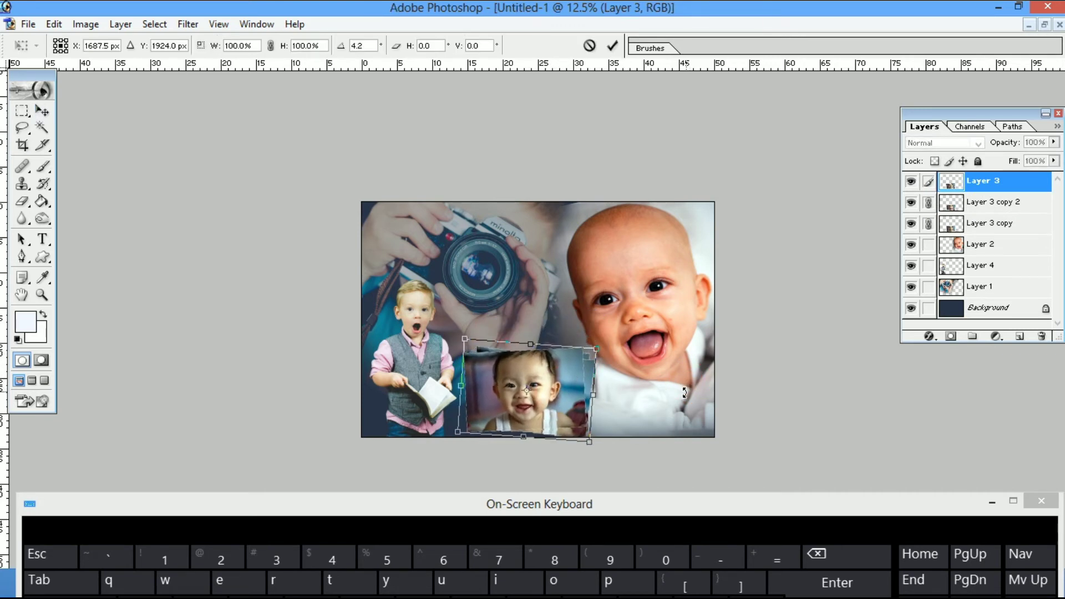
drag(685, 393, 684, 401)
drag(600, 348, 594, 353)
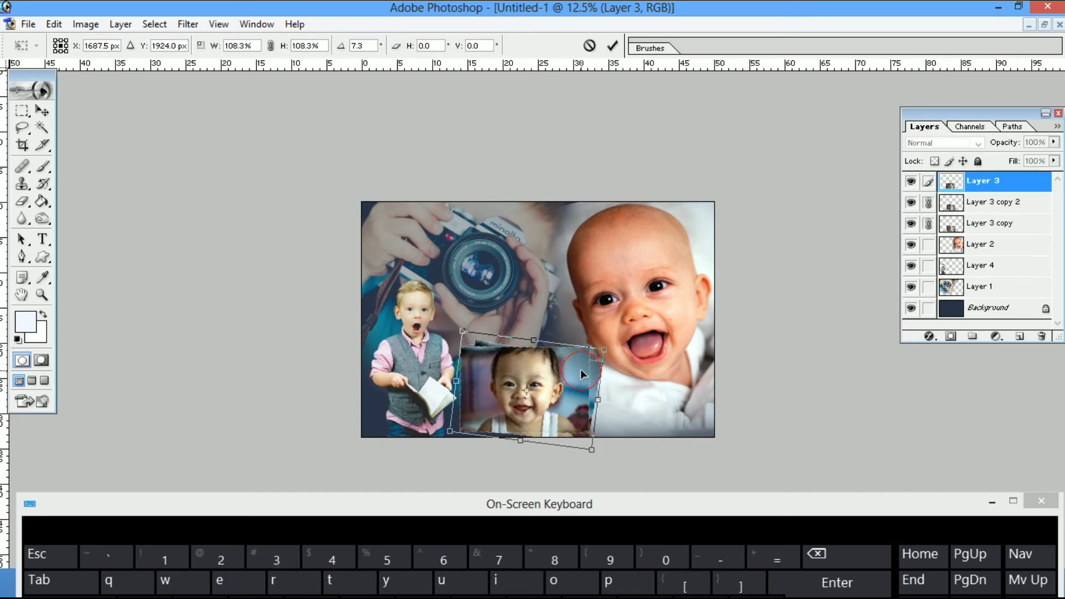
double_click(581, 399)
Rotate the linked toddler photo stack about 3.8° clockwise and nudge it down and left
key(ctrl+t)
drag(676, 398, 673, 406)
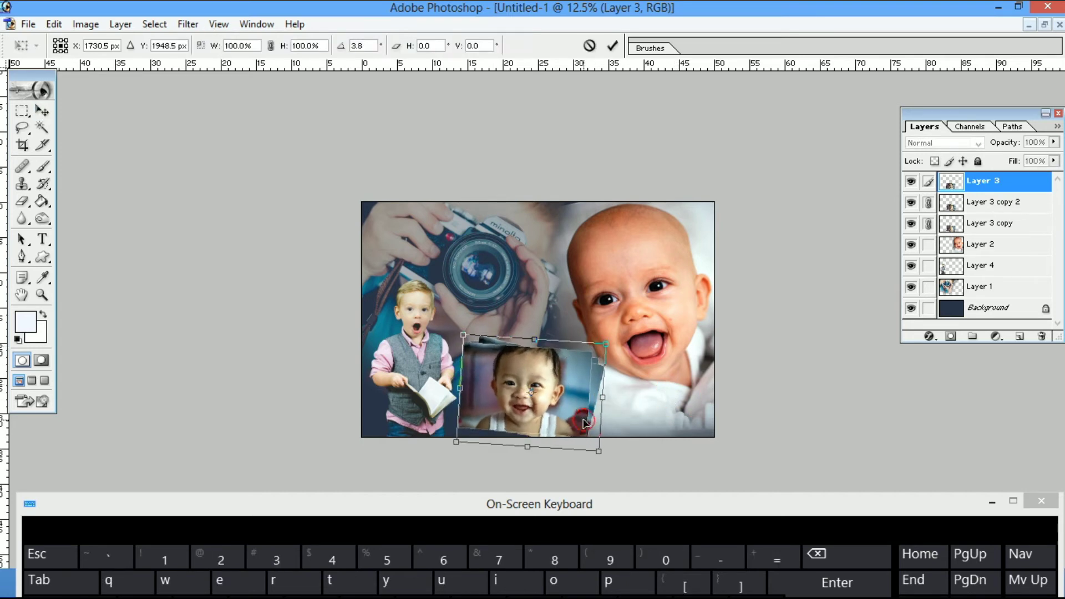
double_click(582, 424)
key(Down)
key(Down)
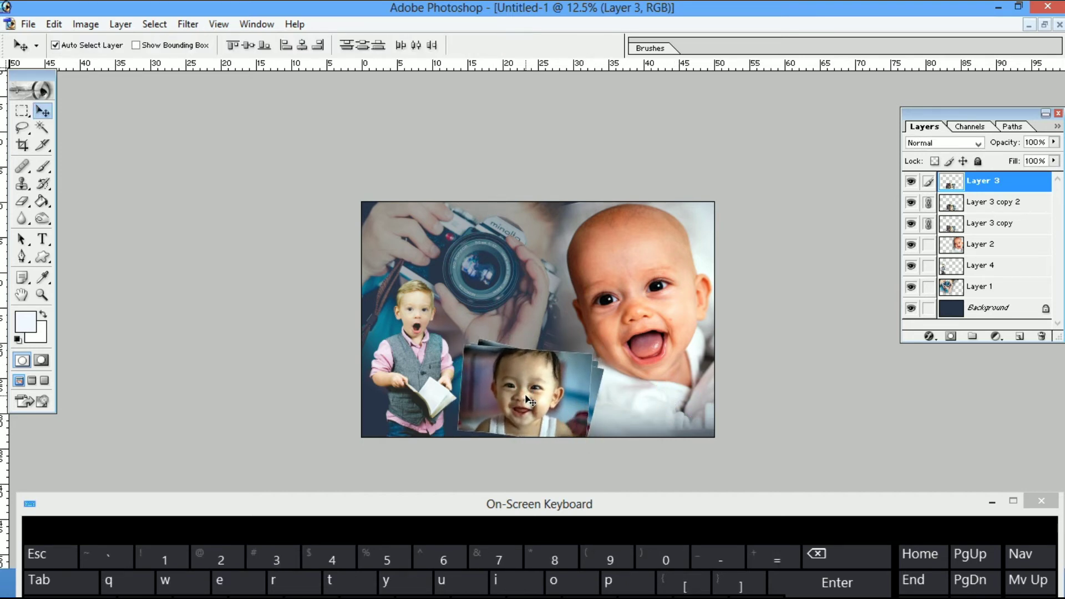
key(Left)
key(Left)
key(Left)
key(Left)
Straighten the front toddler photo by rotating the linked stack about 5.2° counterclockwise
key(ctrl+t)
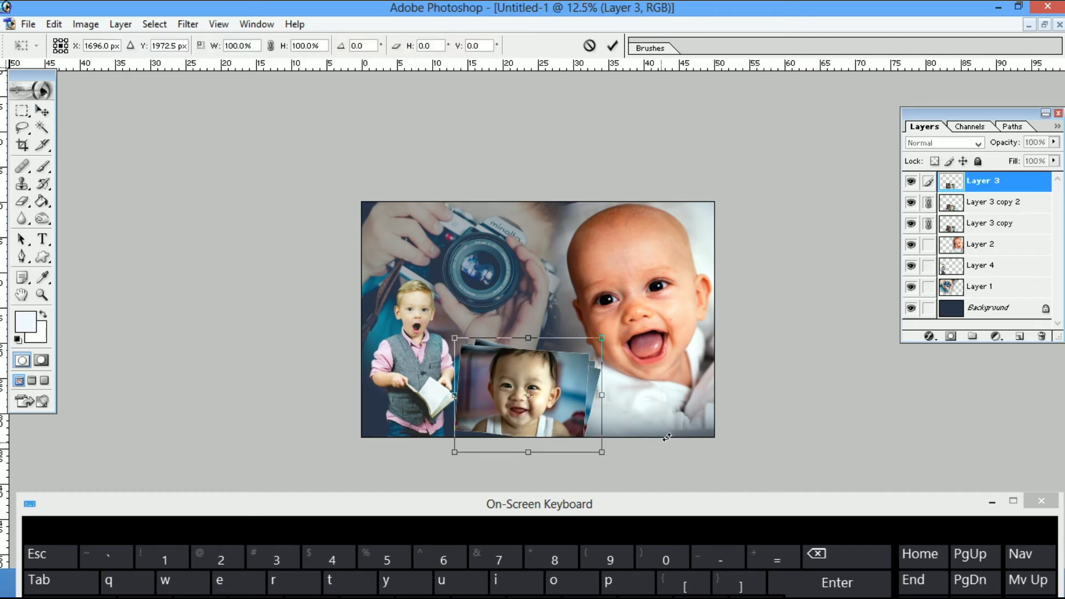
drag(693, 436, 699, 422)
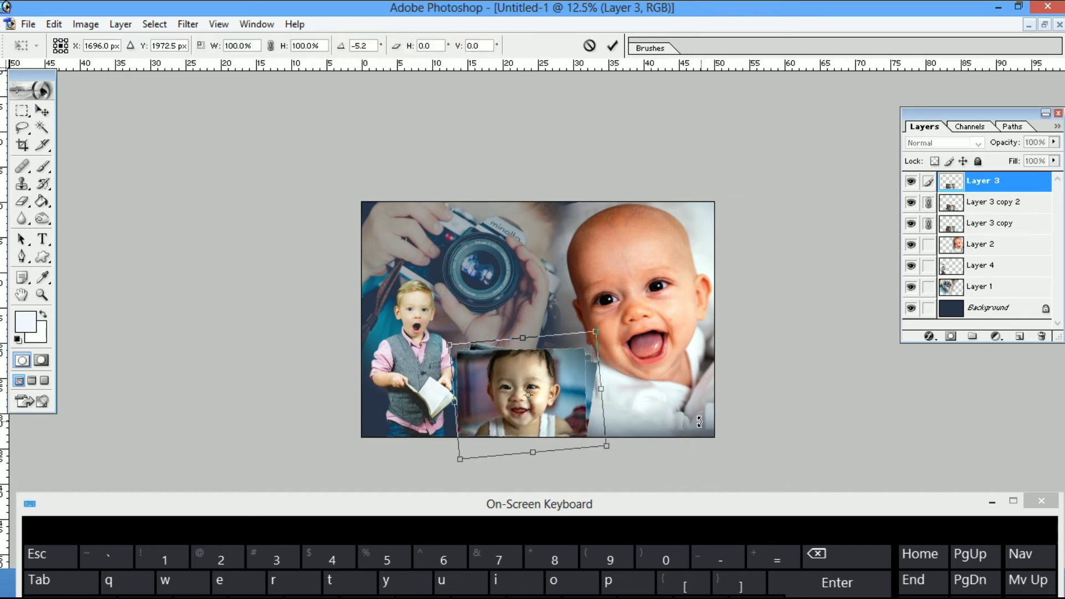
key(Return)
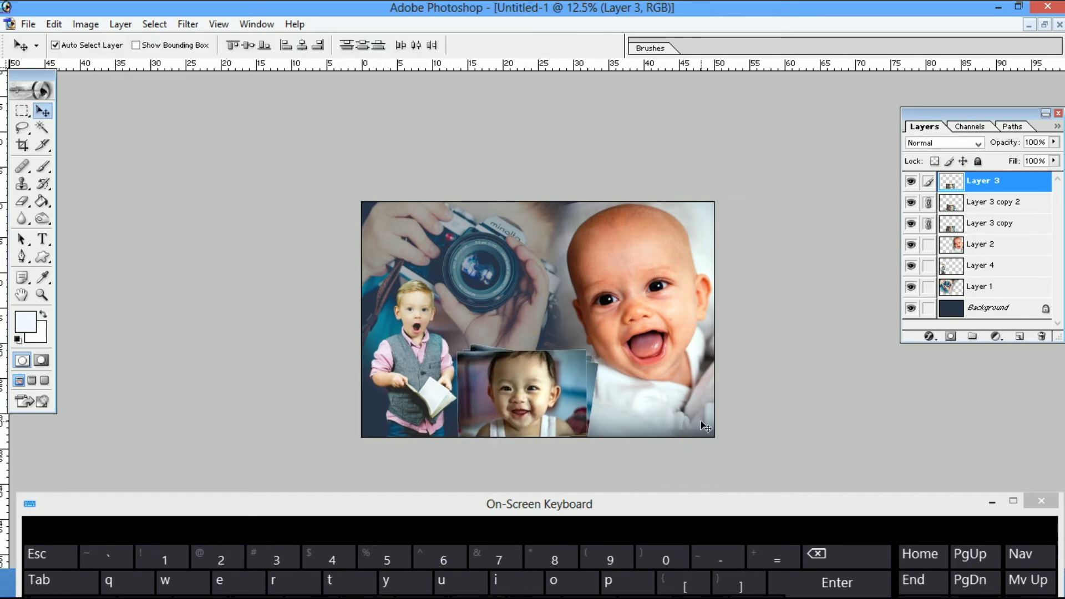
Reposition the large baby photo, scale it to about 104.4% and rotate it about 2° clockwise
click(683, 358)
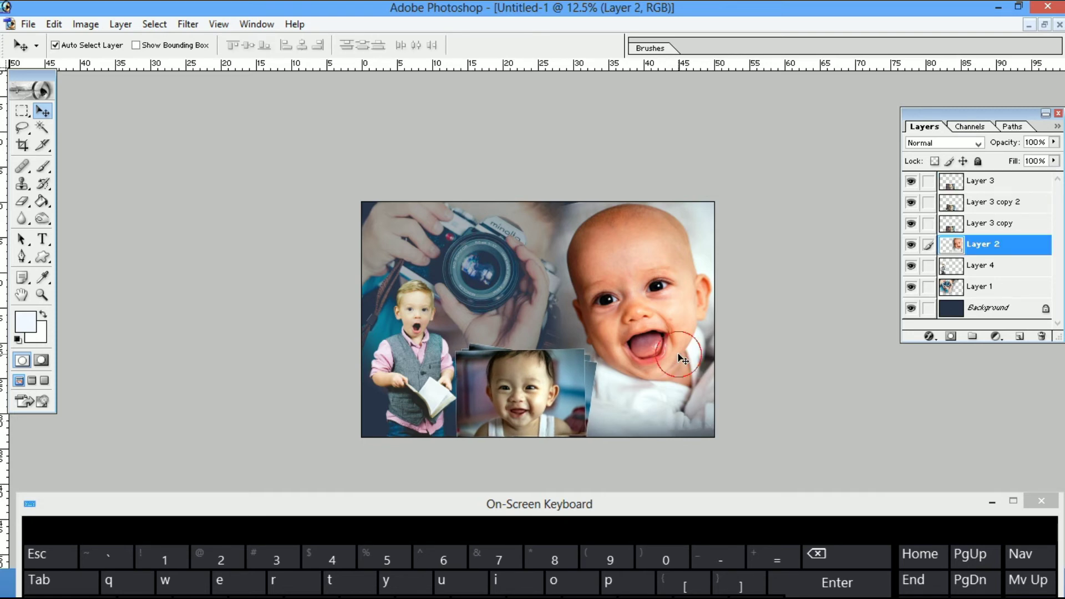
drag(679, 355, 654, 369)
key(ctrl+t)
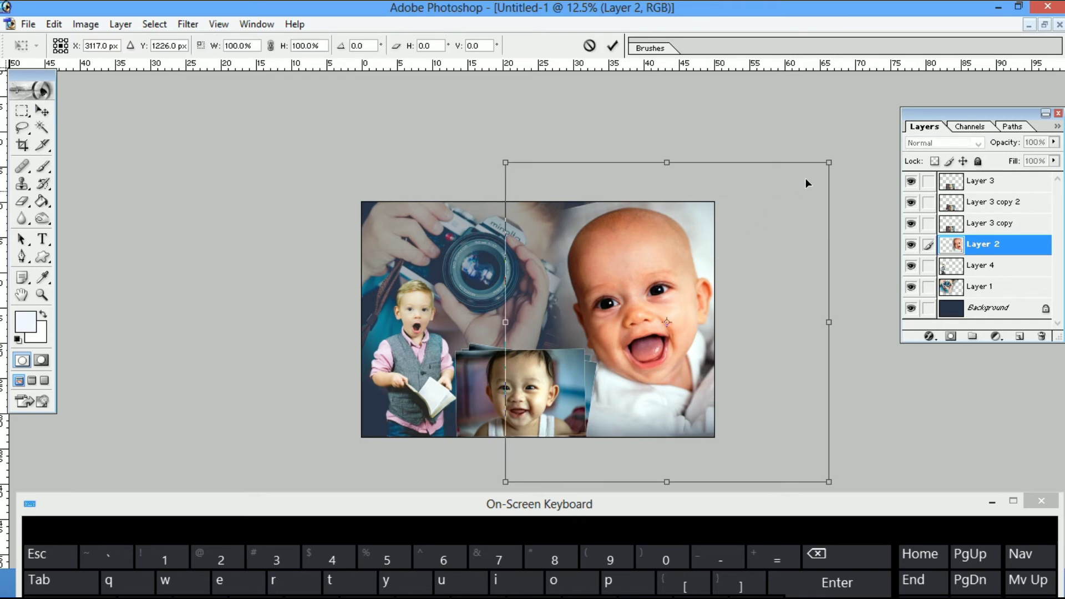
drag(830, 162, 875, 179)
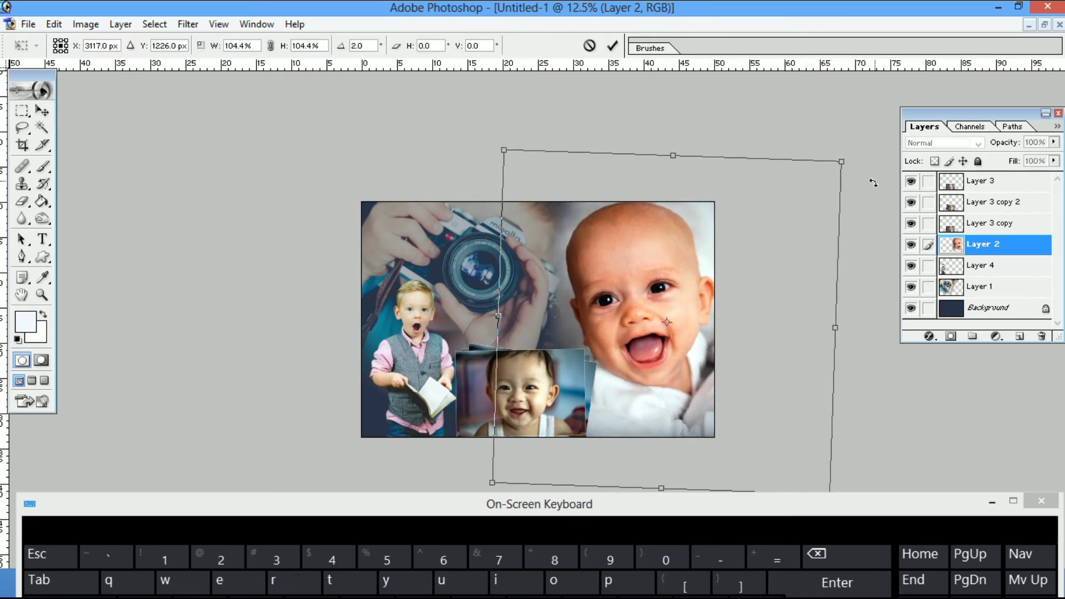
key(Return)
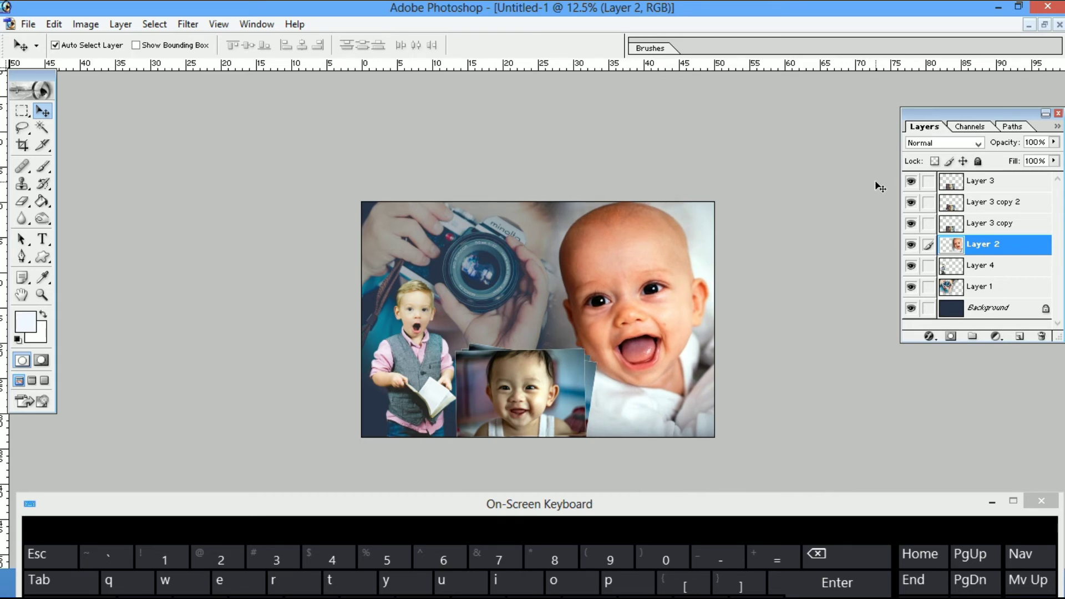
Try the Luminosity blend mode on the large baby photo, then restore it to Normal
key(z)
right_click(497, 267)
click(526, 277)
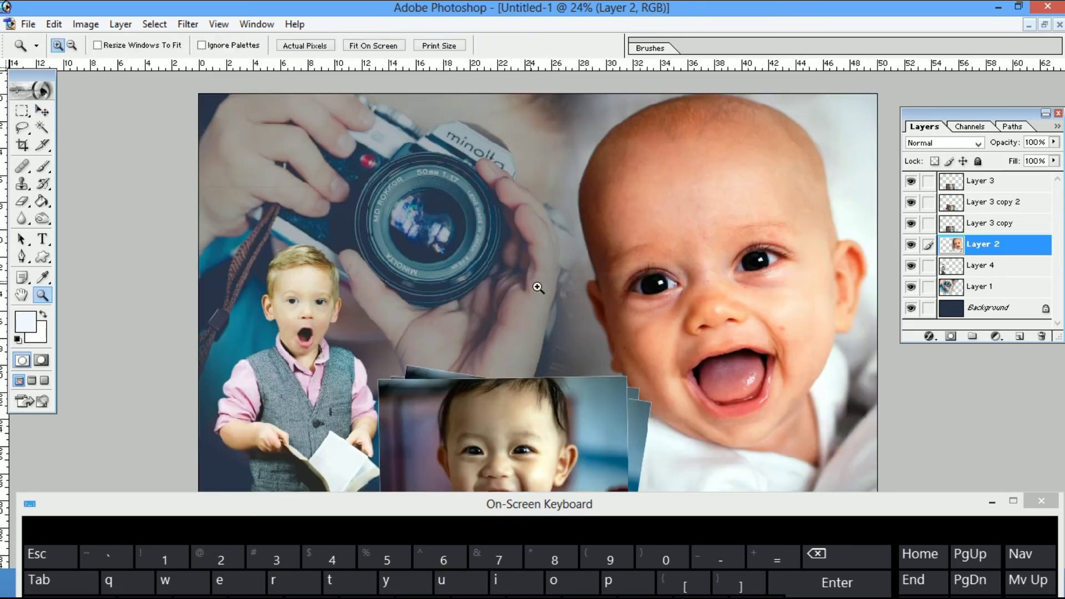
key(v)
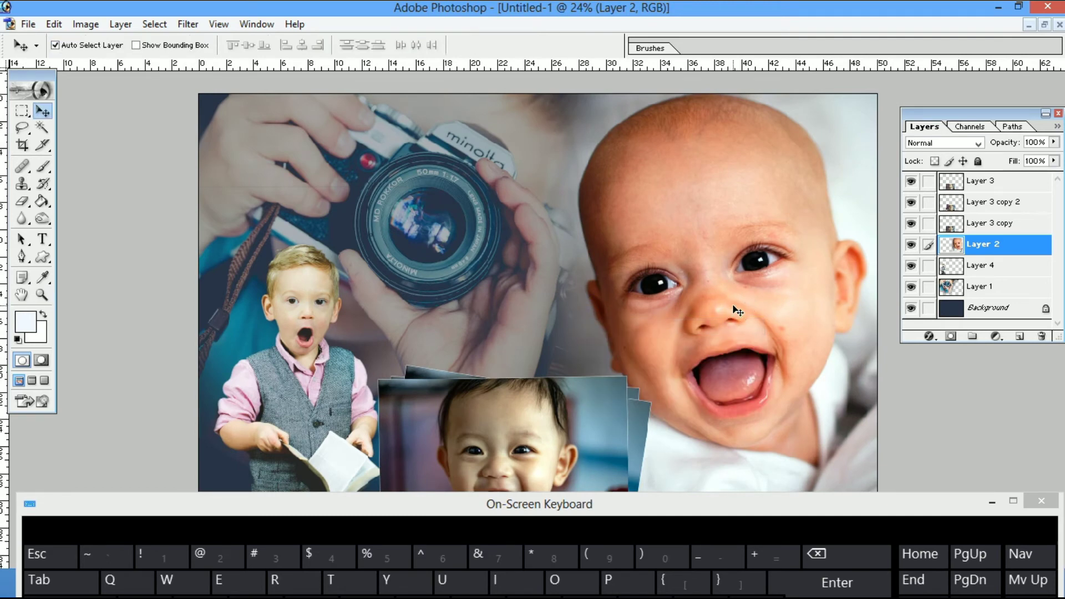
key(shift+alt+y)
key(ctrl+minus)
key(ctrl+minus)
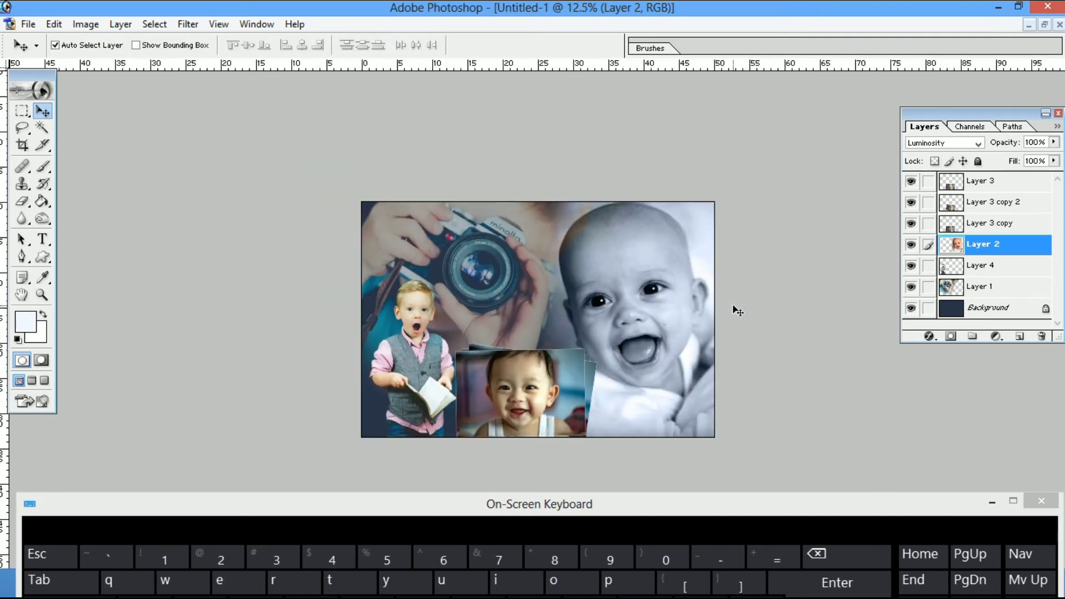
click(615, 301)
key(shift+alt+n)
Set the camera boy photo's blend mode to Luminosity and check the whole composition
click(500, 298)
key(shift+alt+y)
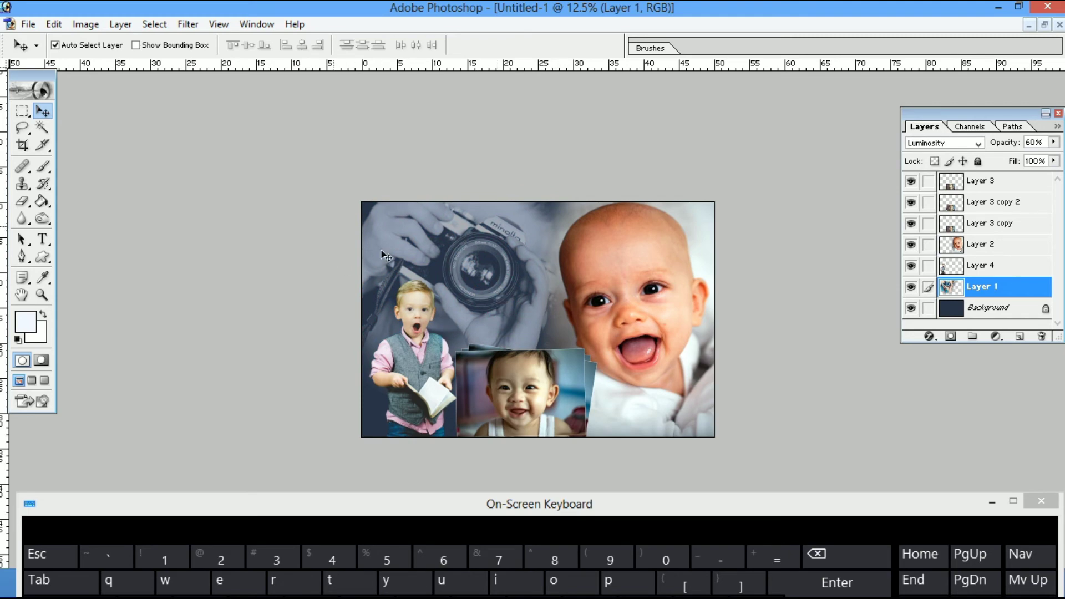
key(z)
right_click(661, 374)
click(690, 383)
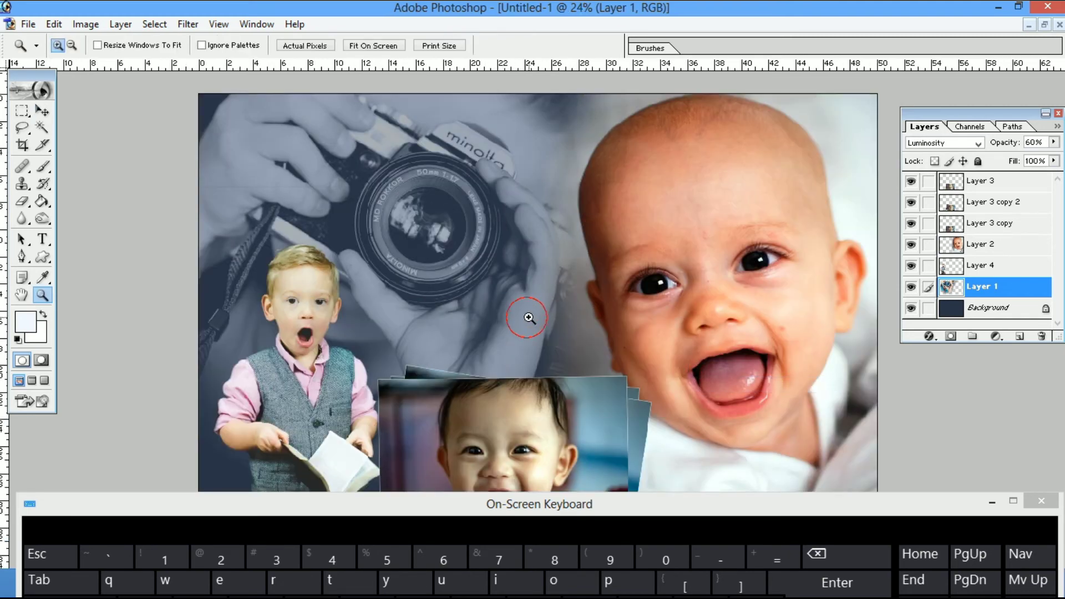
key(ctrl+minus)
key(ctrl+minus)
key(ctrl+minus)
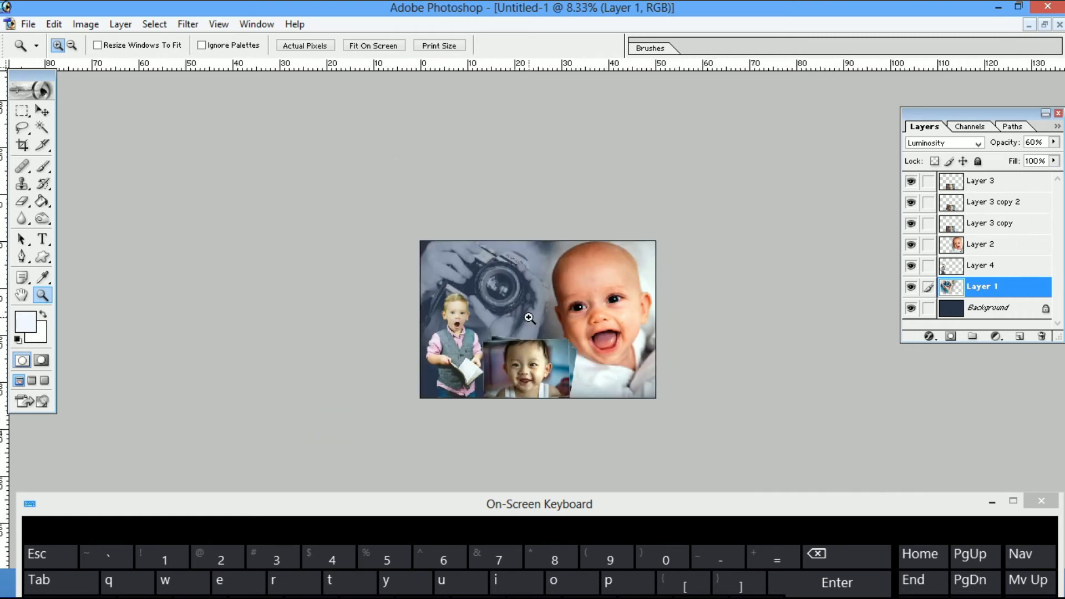
Fill the Background layer with a blue sampled from the backdrop of the front toddler photo
key(v)
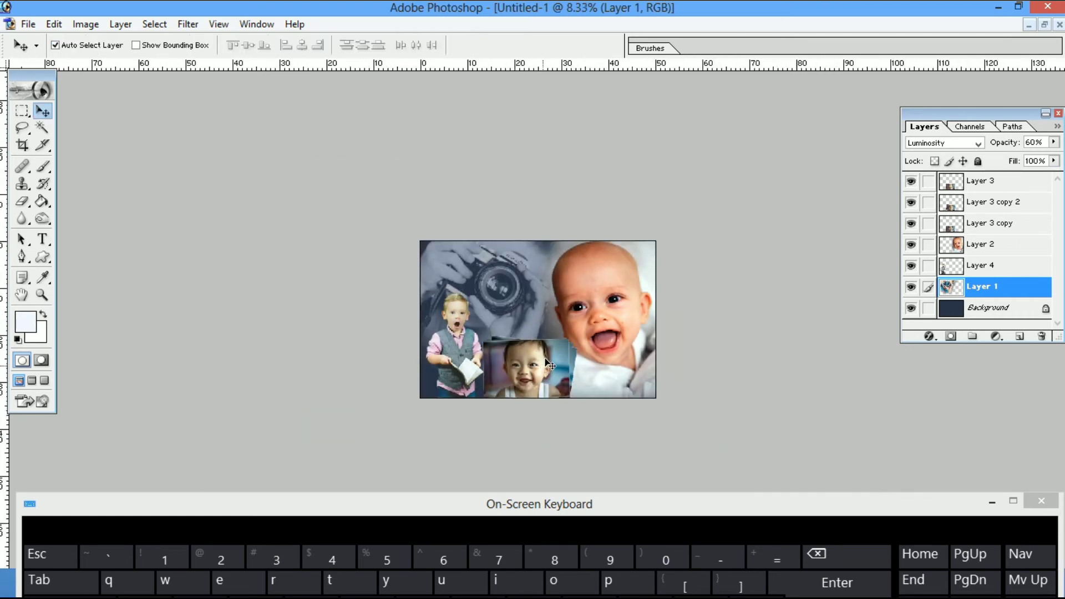
right_click(431, 389)
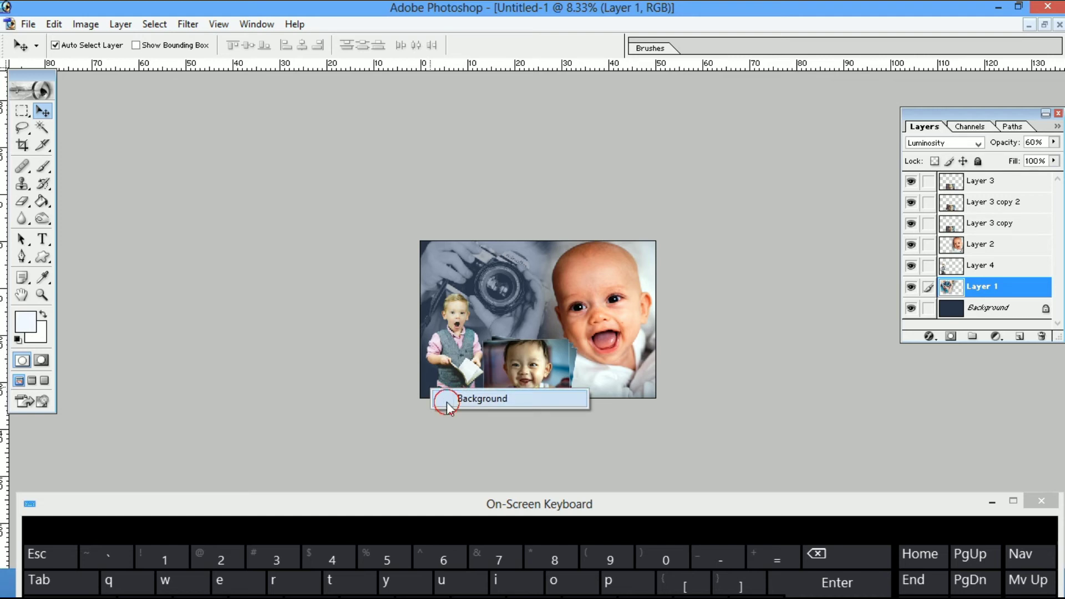
click(444, 399)
key(g)
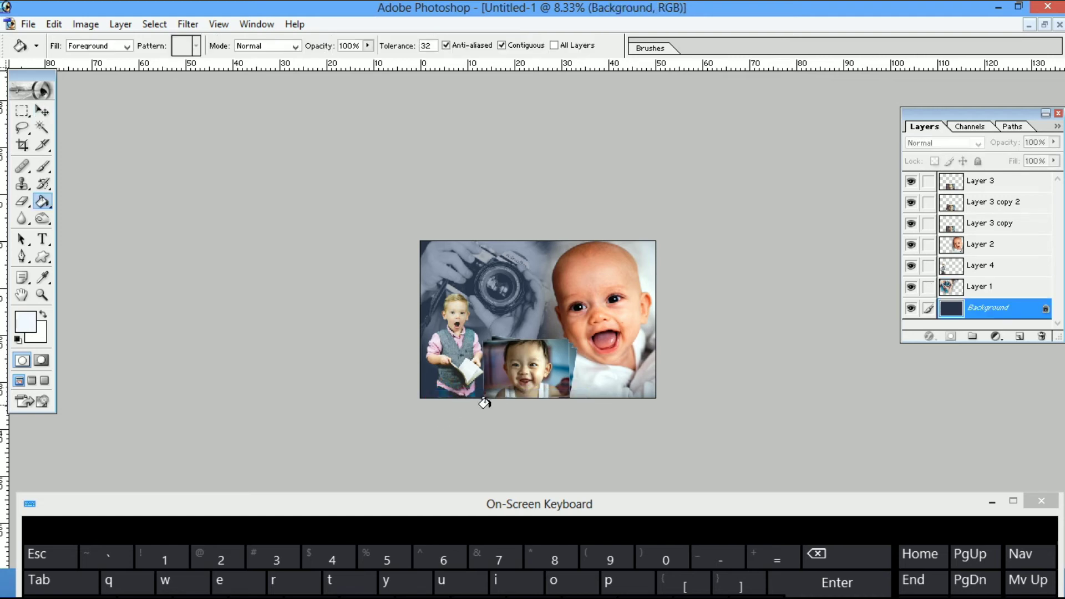
alt+click(554, 361)
click(555, 361)
Darken the blue Background layer with Hue/Saturation by setting Lightness to -27
key(z)
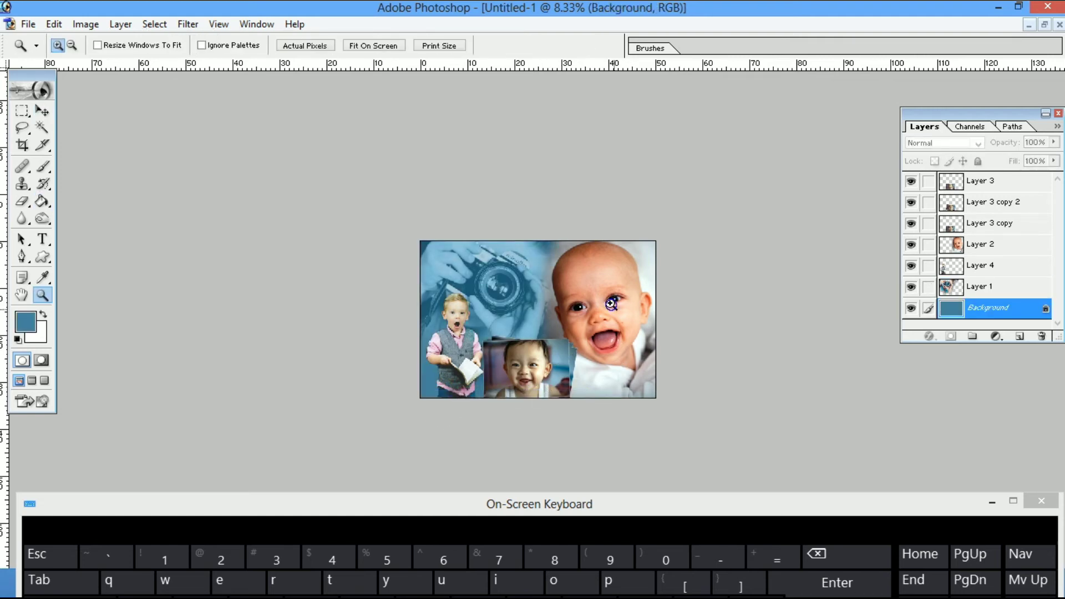
right_click(614, 304)
click(632, 313)
key(ctrl+u)
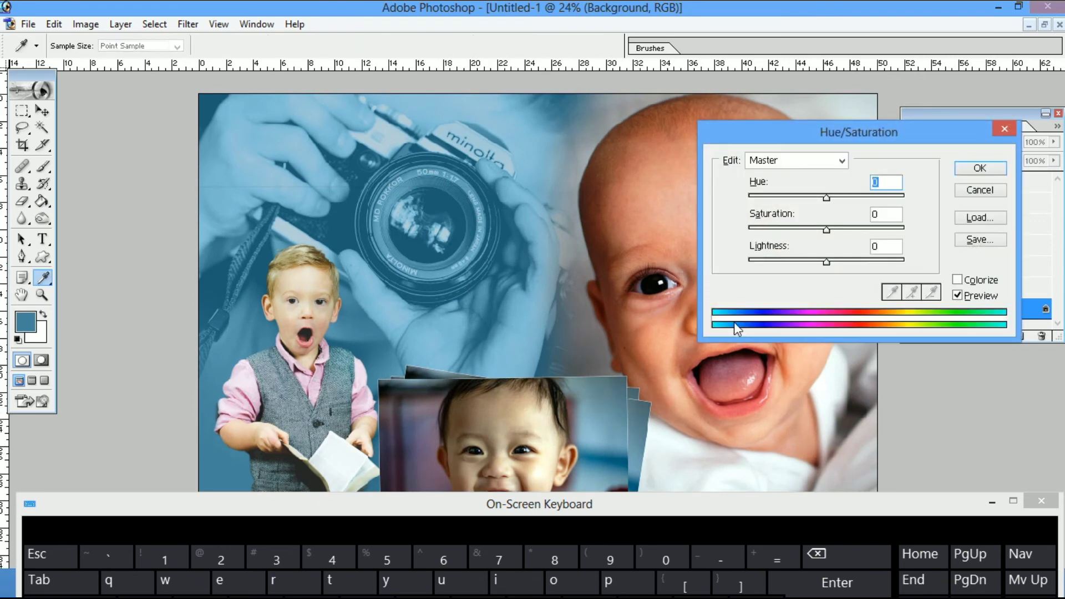
drag(827, 269, 806, 264)
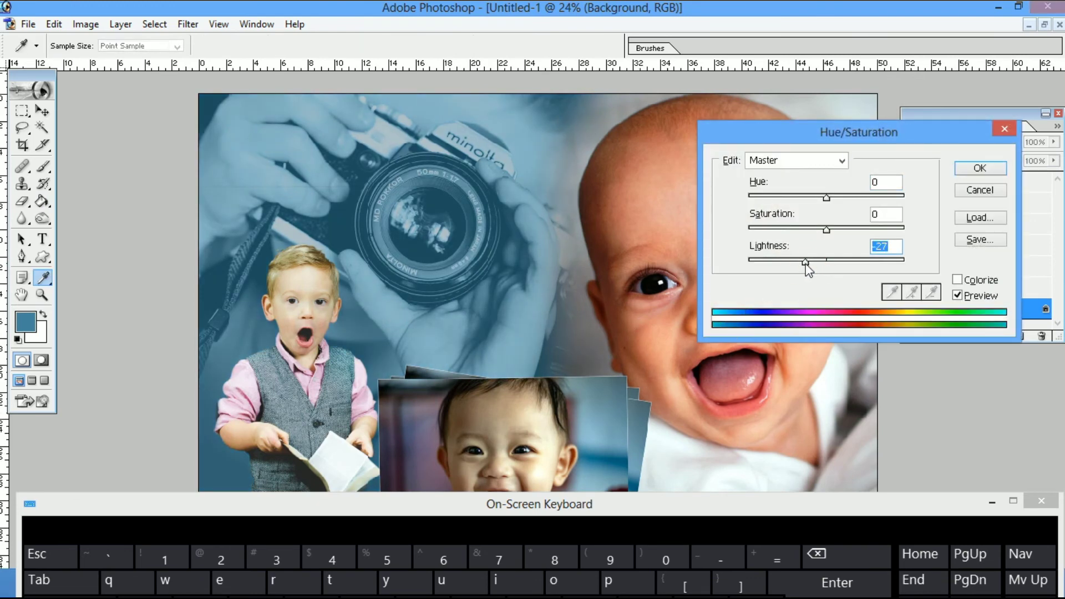
key(Return)
Shift the large baby photo's midtones slightly toward cyan with Color Balance, setting the Cyan–Red level to -4
key(ctrl+minus)
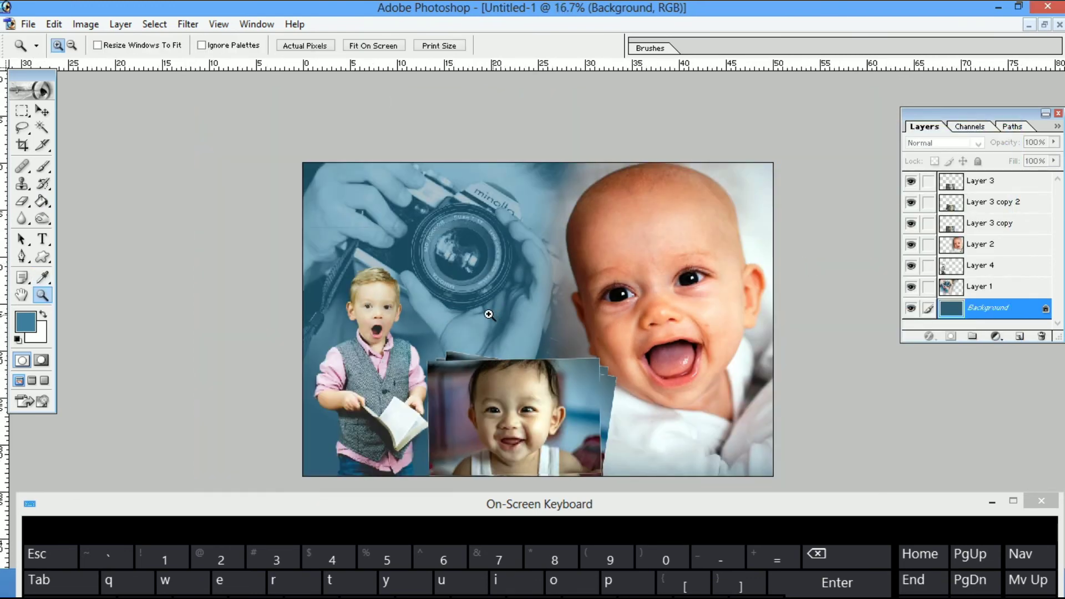
right_click(429, 273)
click(451, 280)
key(ctrl+minus)
key(ctrl+minus)
key(v)
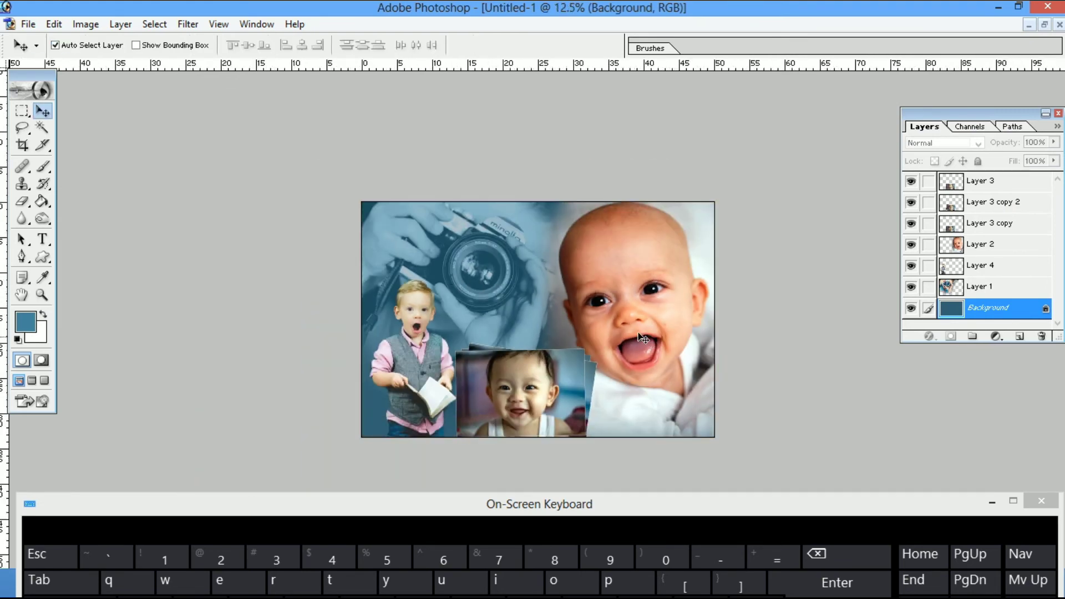
click(604, 312)
key(ctrl+b)
key(Down)
key(Down)
key(Down)
key(Down)
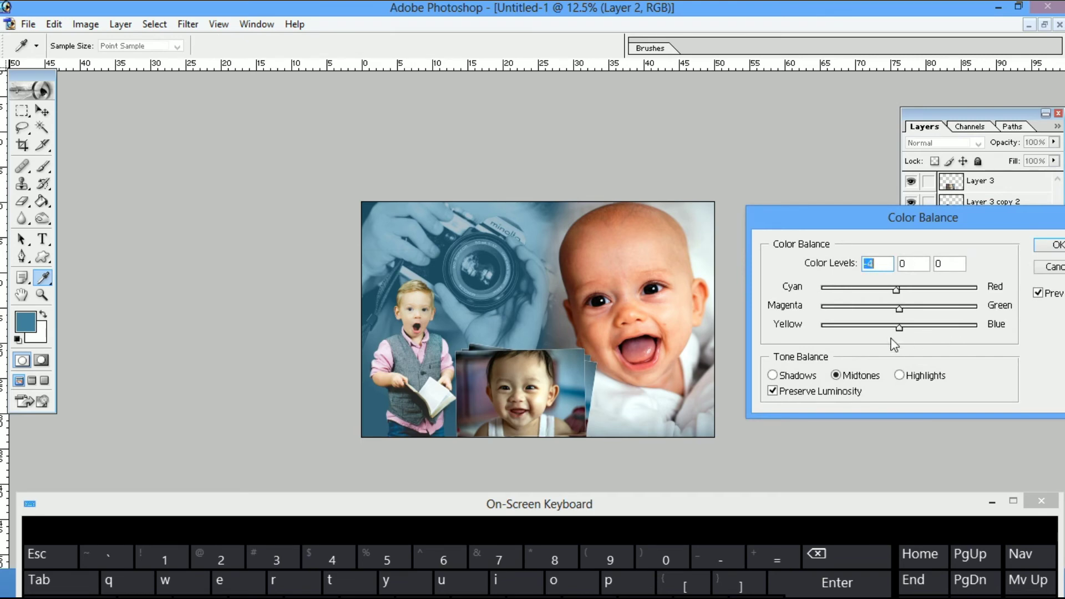
key(Return)
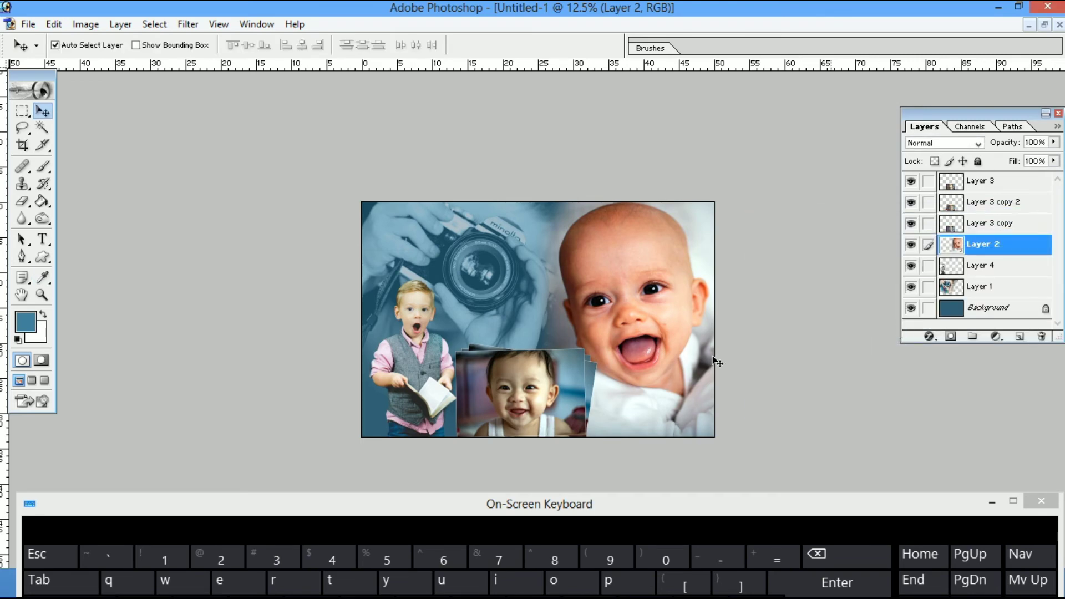
Apply Color Balance to the book boy cut-out, setting the midtones' Cyan–Red level to -5
key(z)
click(515, 269)
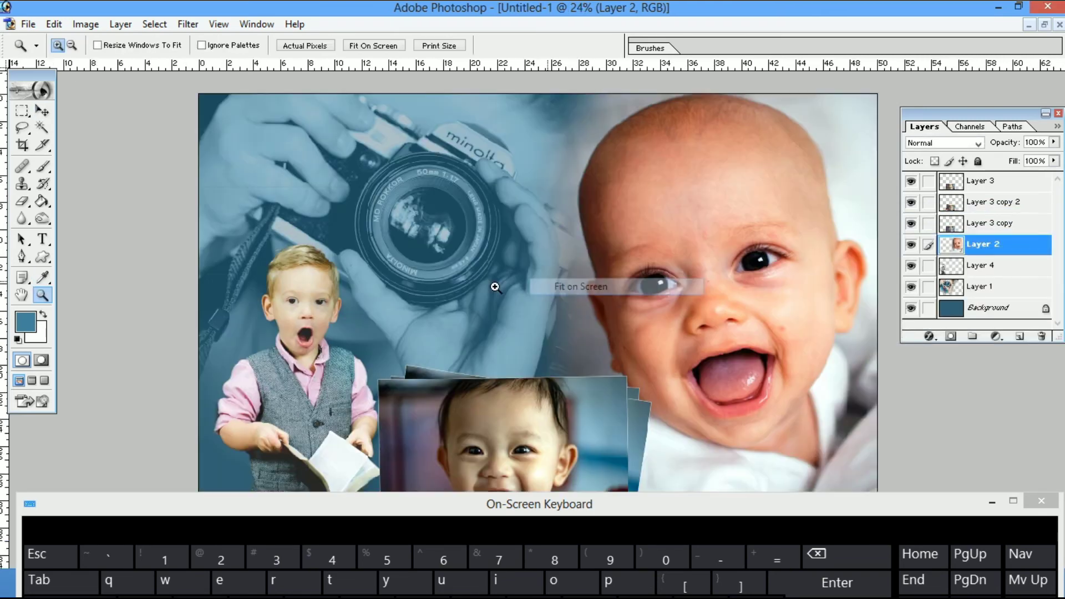
key(v)
click(308, 293)
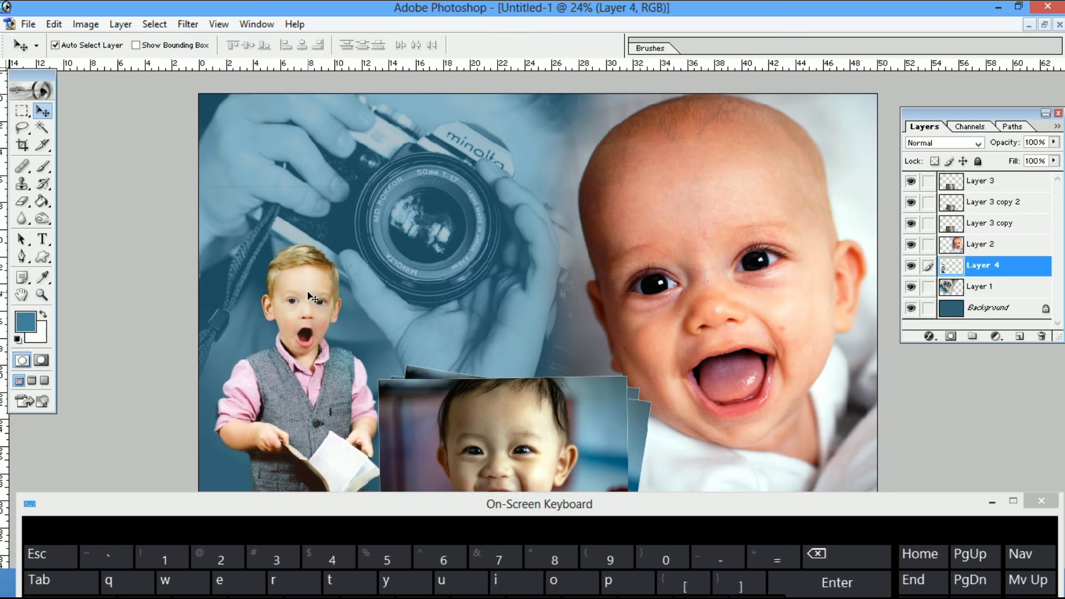
key(ctrl+b)
key(Down)
key(Down)
key(Down)
key(Down)
key(Down)
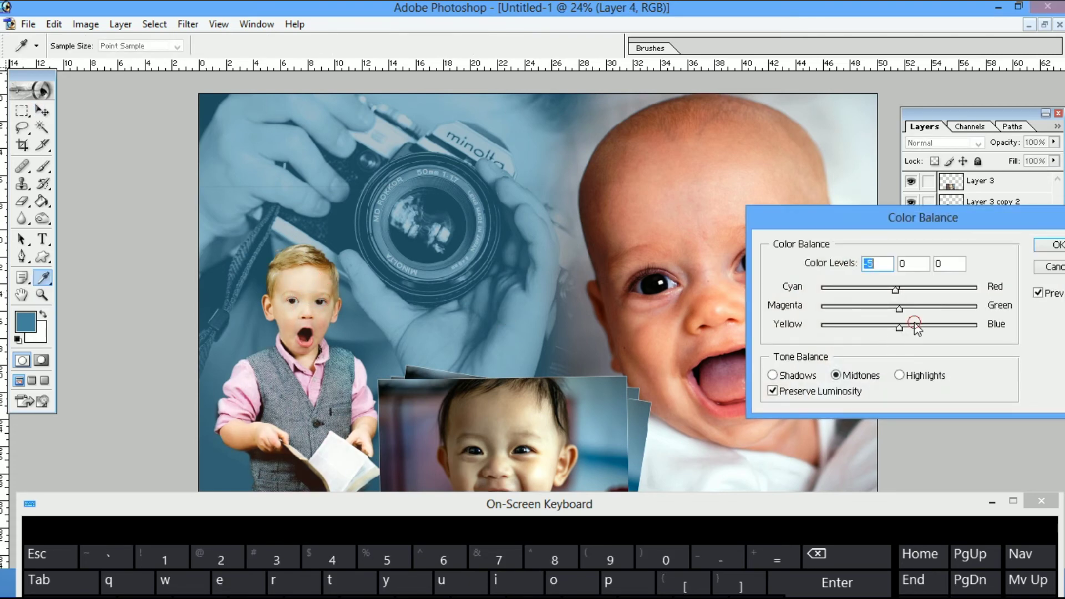
click(904, 327)
key(Return)
Reduce the red in the large baby photo by shifting its midtones further toward cyan with Color Balance
click(702, 295)
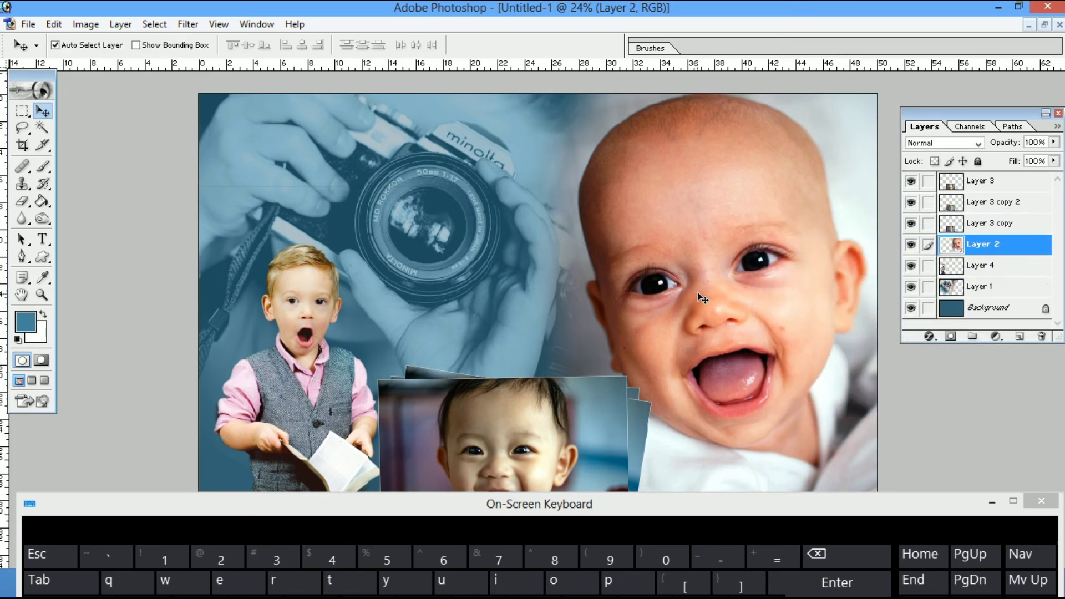
key(ctrl+b)
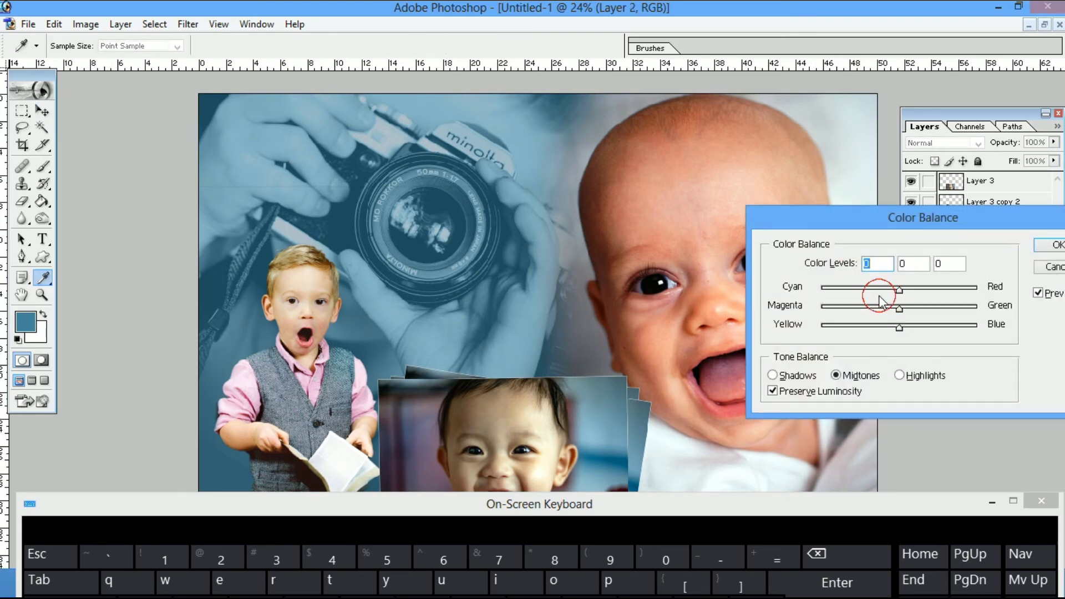
drag(900, 290, 873, 289)
key(Return)
key(z)
right_click(564, 285)
click(586, 298)
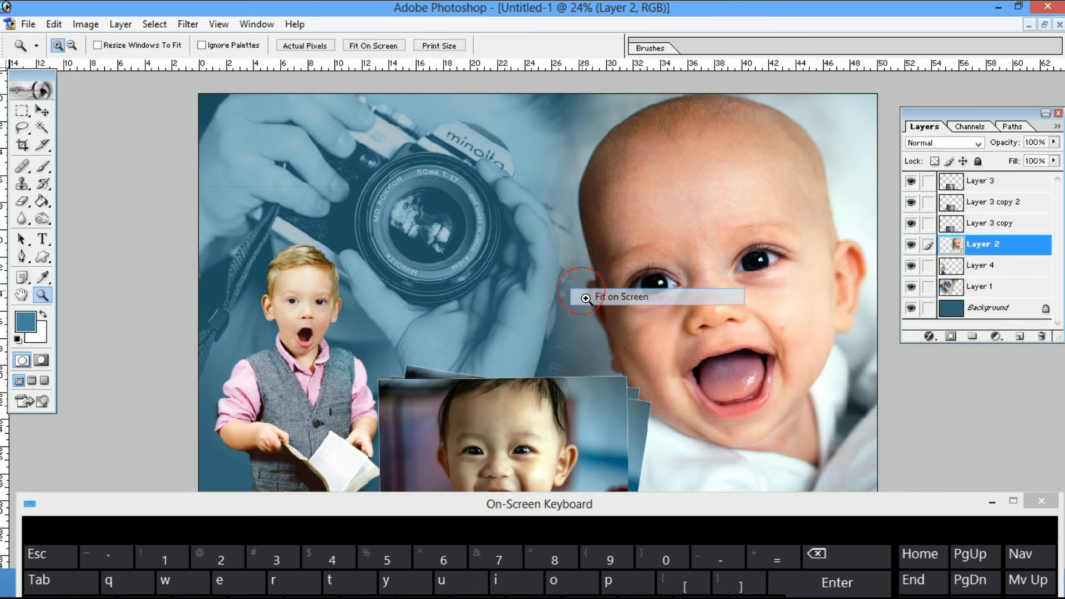
key(ctrl+minus)
key(ctrl+minus)
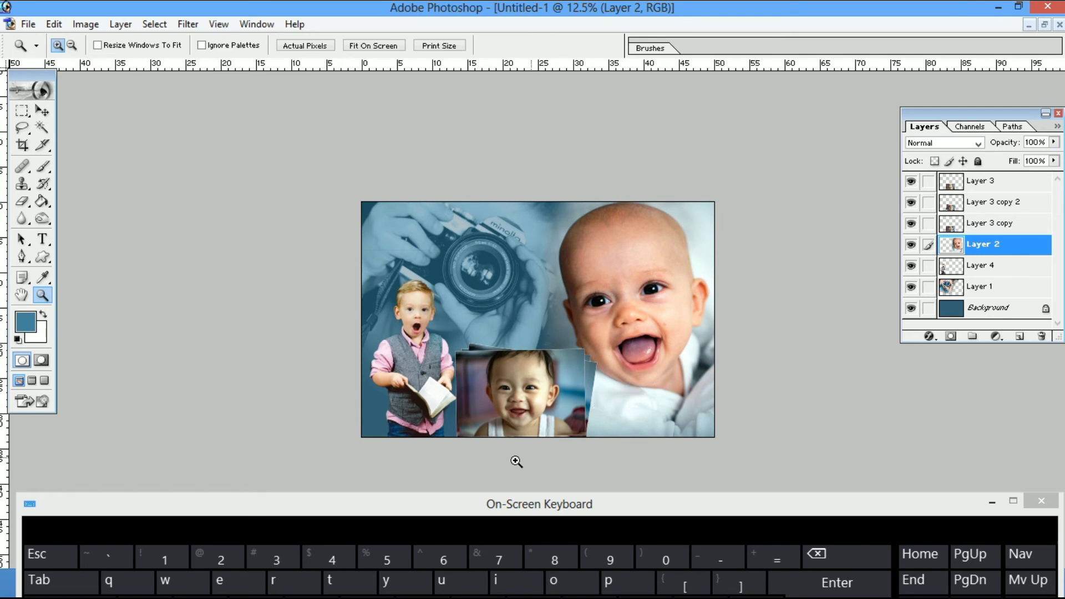
Minimize the On-Screen Keyboard and fit the whole album page in view
drag(509, 505, 496, 426)
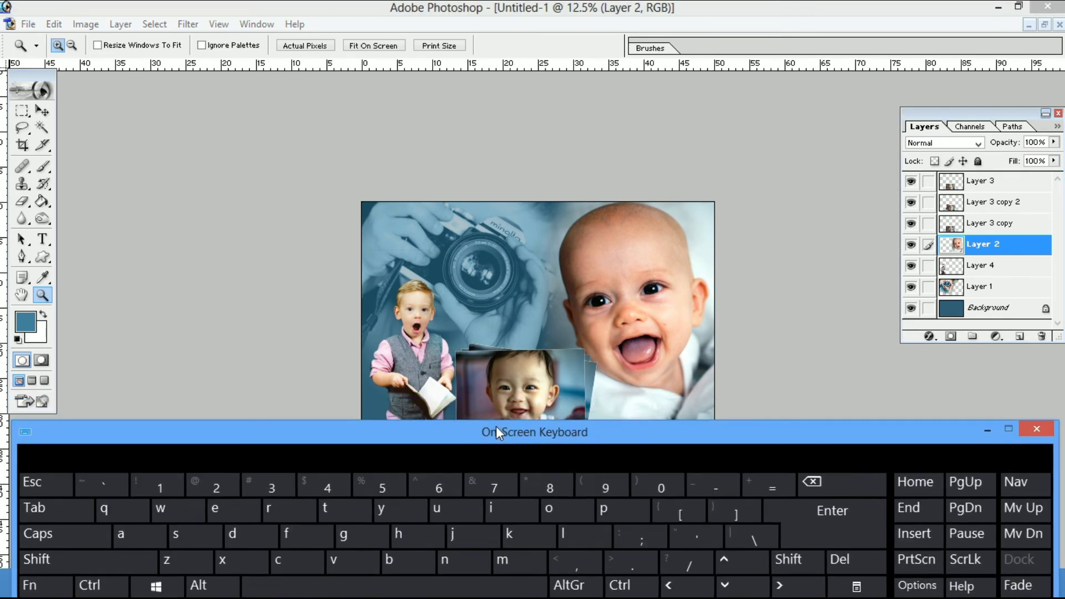
click(489, 336)
click(512, 339)
right_click(478, 284)
click(504, 295)
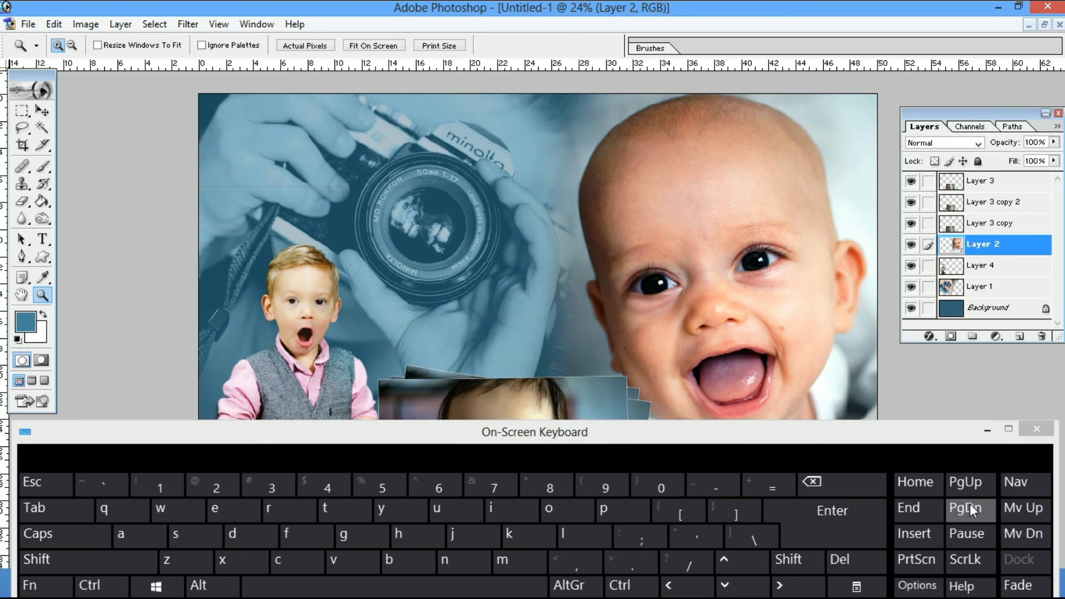
click(985, 430)
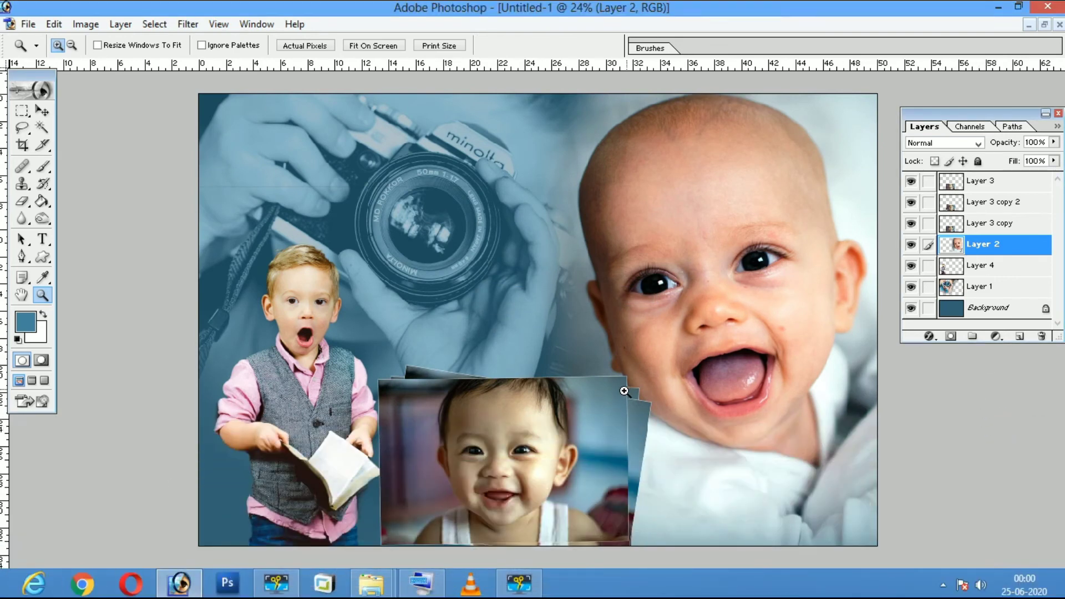
right_click(624, 390)
click(649, 408)
Nudge the book boy cut-out left and slightly down toward the page's lower-left corner
key(v)
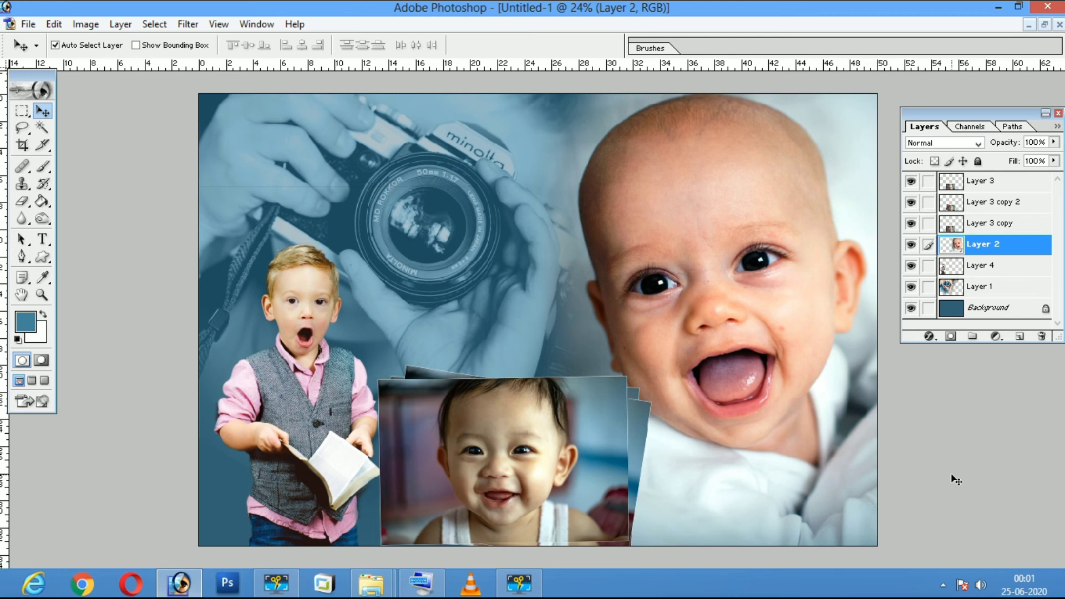
click(311, 483)
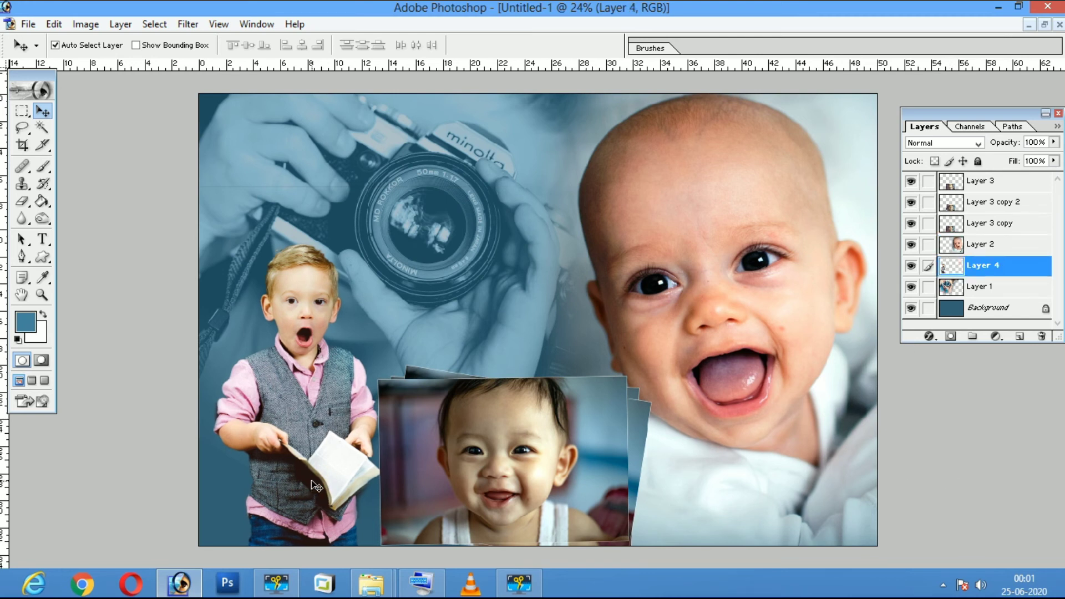
key(Left)
key(Left)
key(Left)
key(Left)
key(Left)
key(Left)
key(Left)
key(Left)
key(Left)
key(Down)
key(Down)
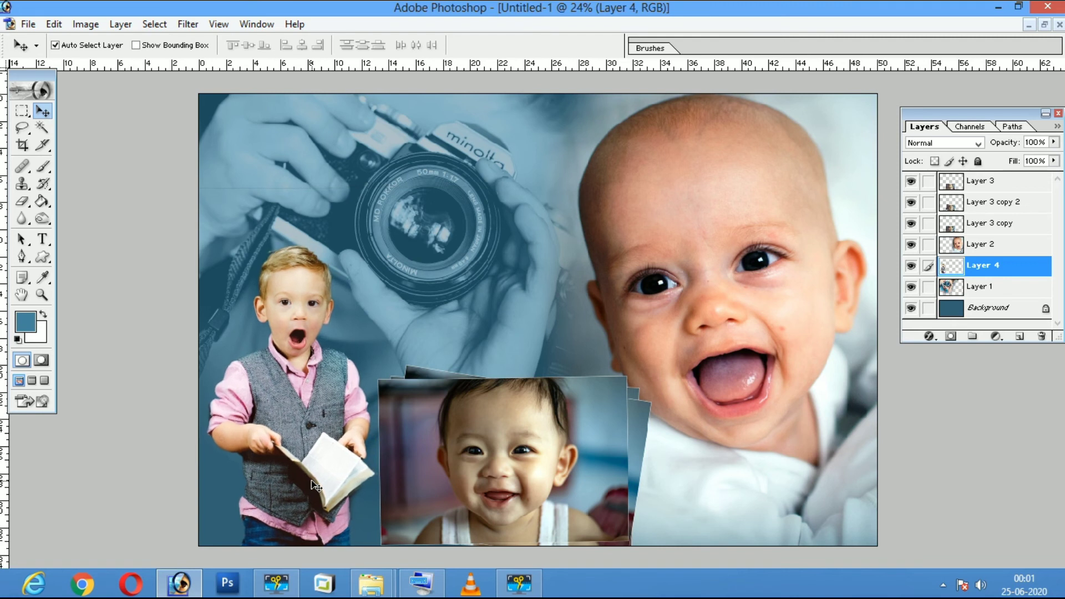
Nudge the linked toddler photo stack slightly left, closer to the book boy
click(573, 487)
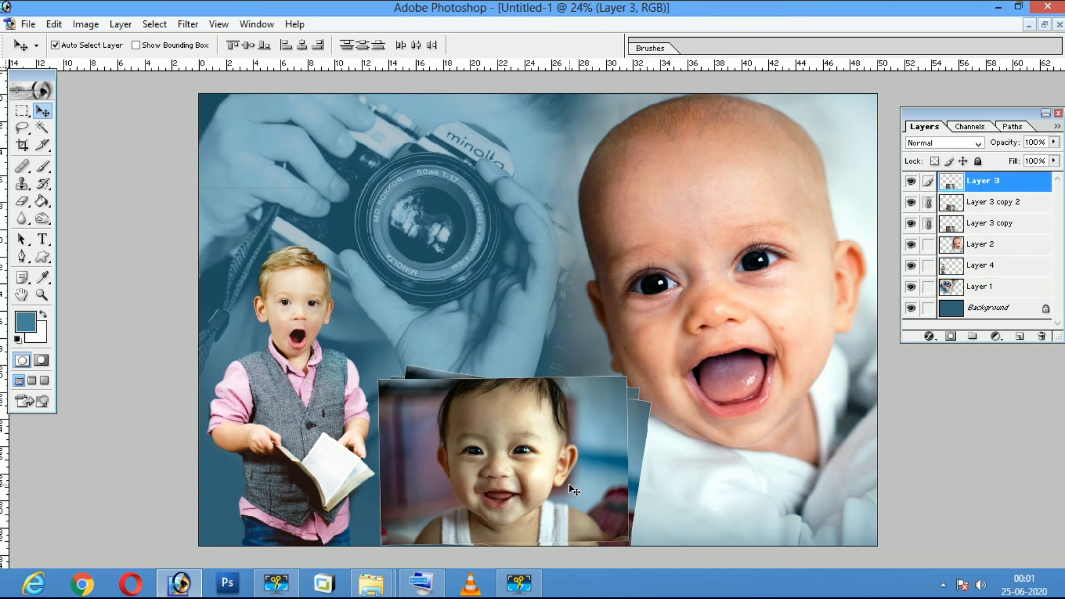
key(Left)
key(Left)
key(Left)
key(Left)
key(Left)
key(Left)
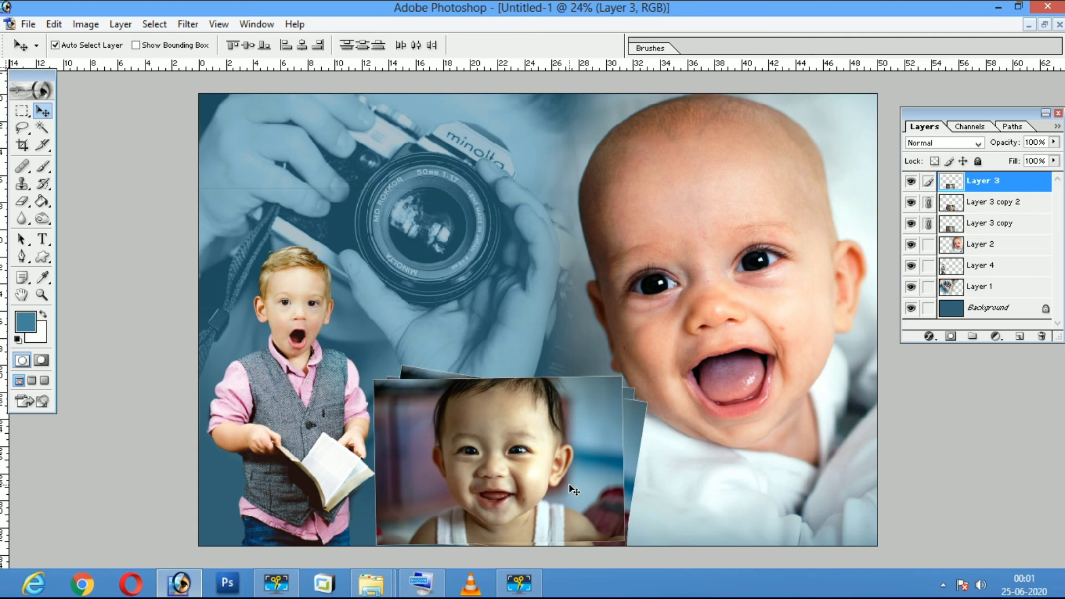
Select the book boy's layer and set the Eraser brush size to 500
click(303, 379)
key(e)
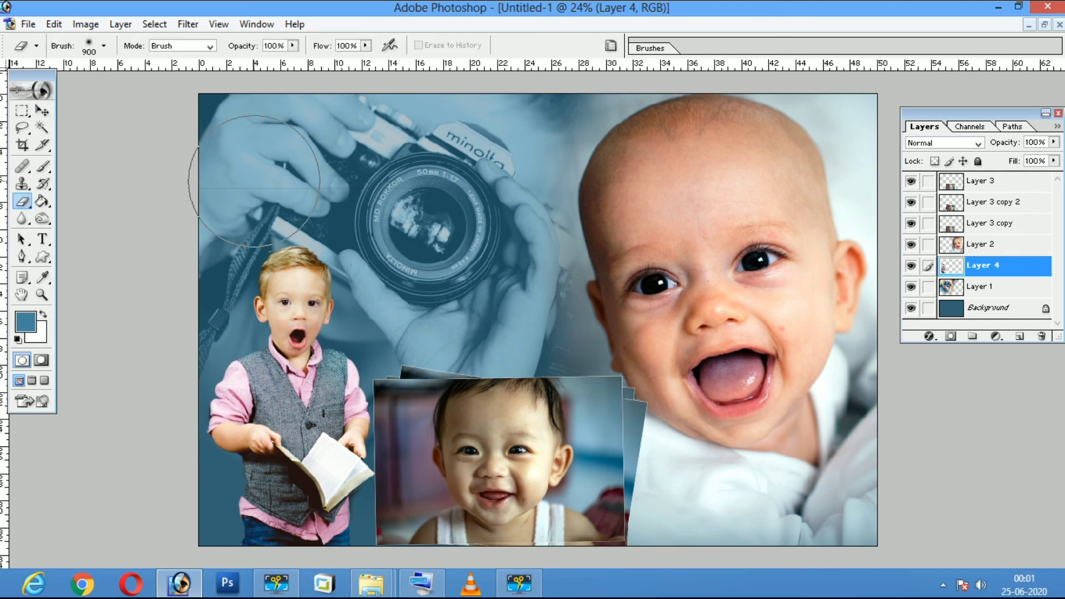
key(bracketleft)
key(bracketleft)
key(bracketleft)
key(bracketleft)
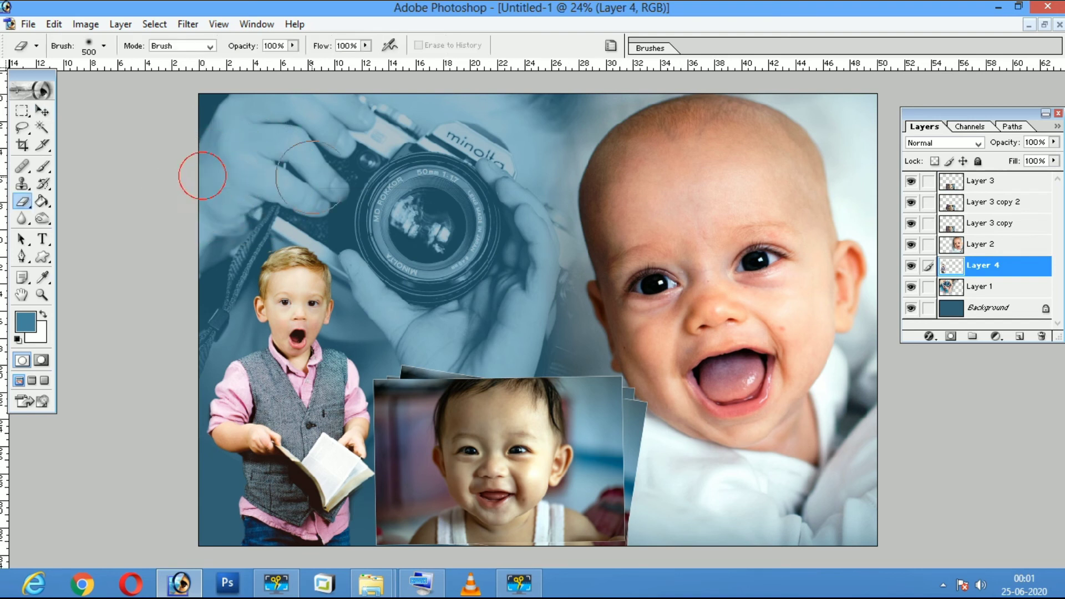
key(z)
right_click(447, 276)
click(476, 289)
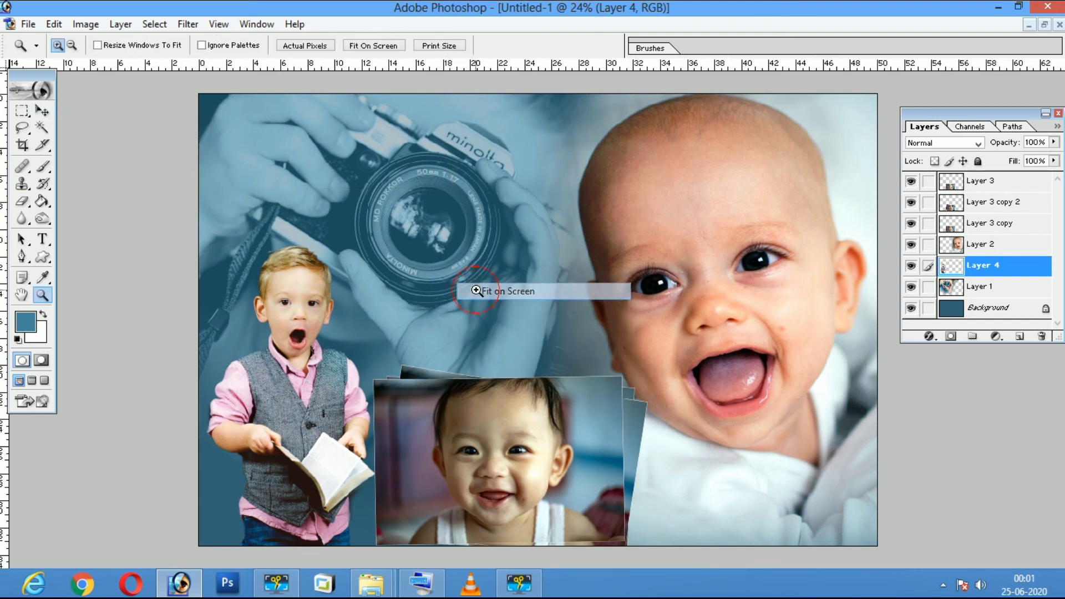
right_click(473, 270)
click(491, 284)
key(v)
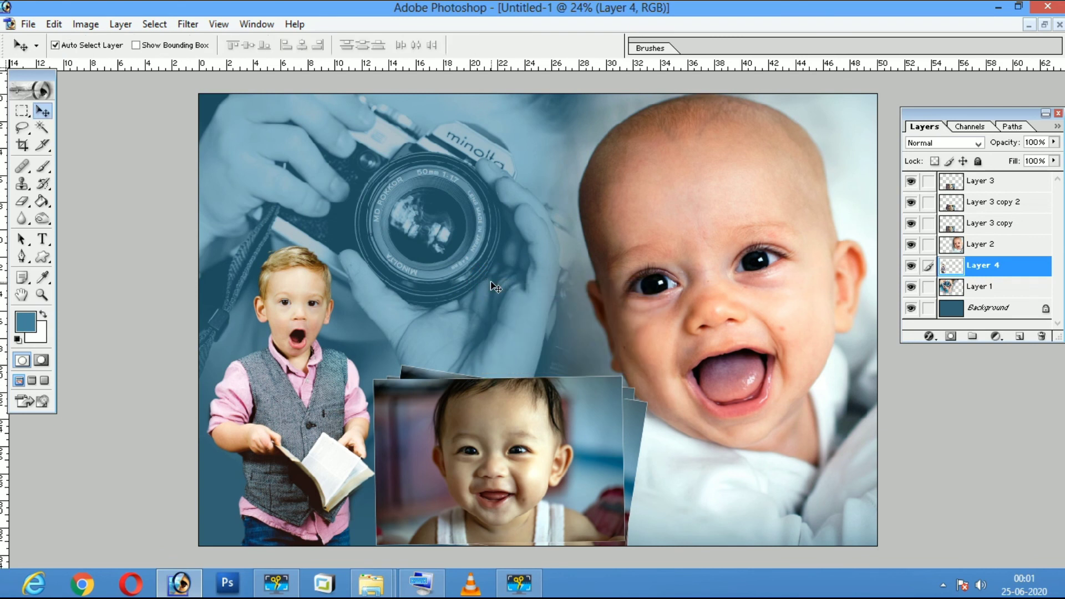